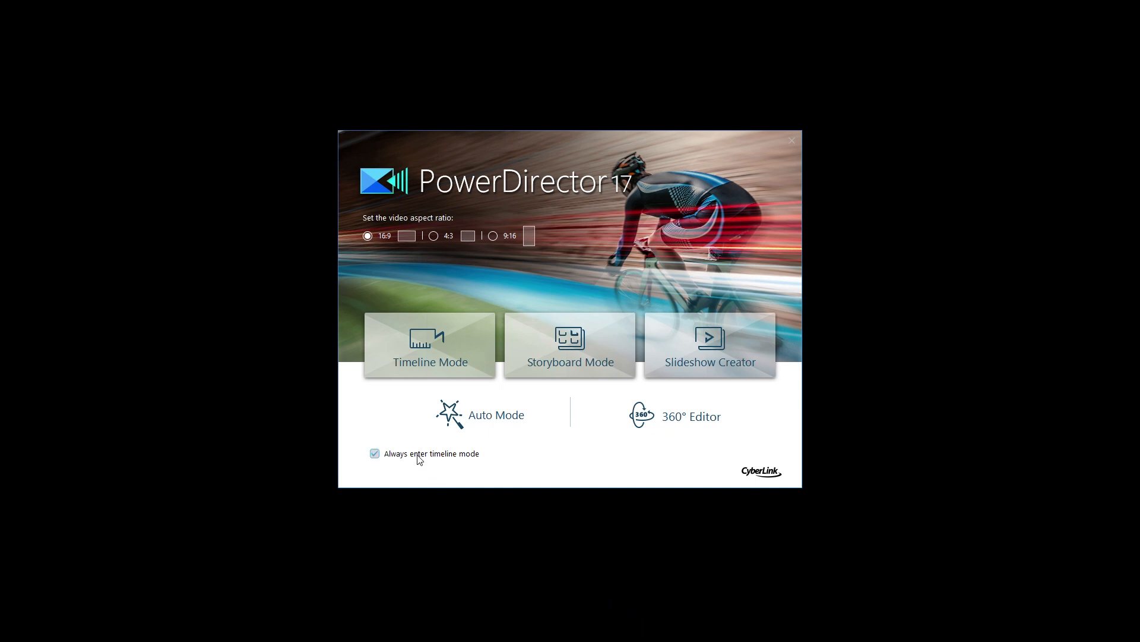
Start a 16:9 project in Timeline Mode and preview the sample clip Skateboard.mp4
click(443, 347)
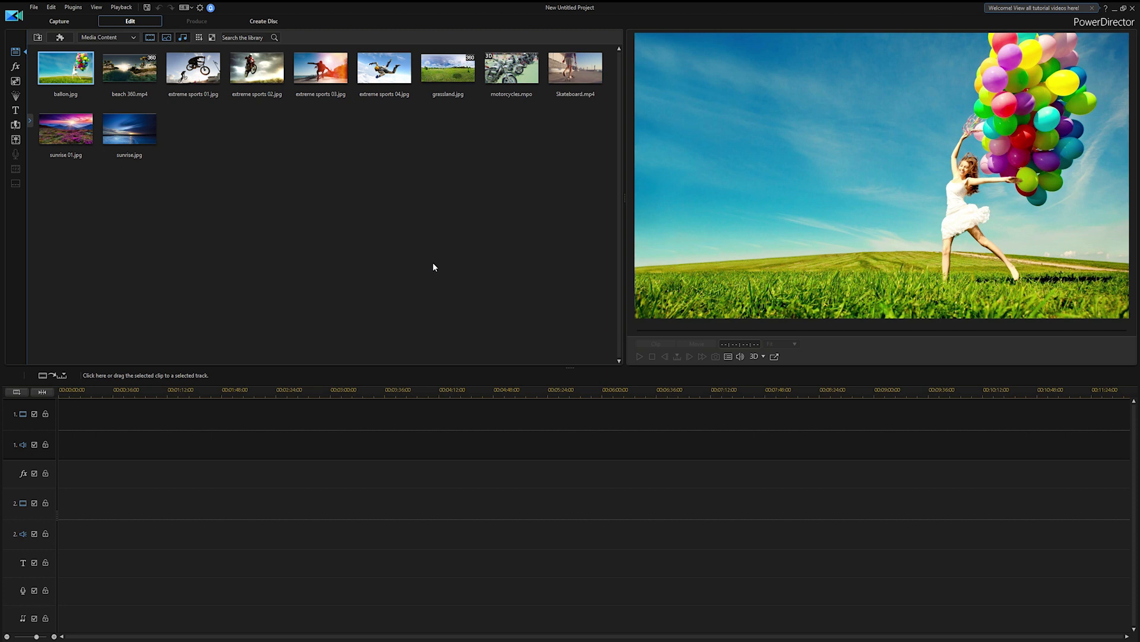
click(578, 68)
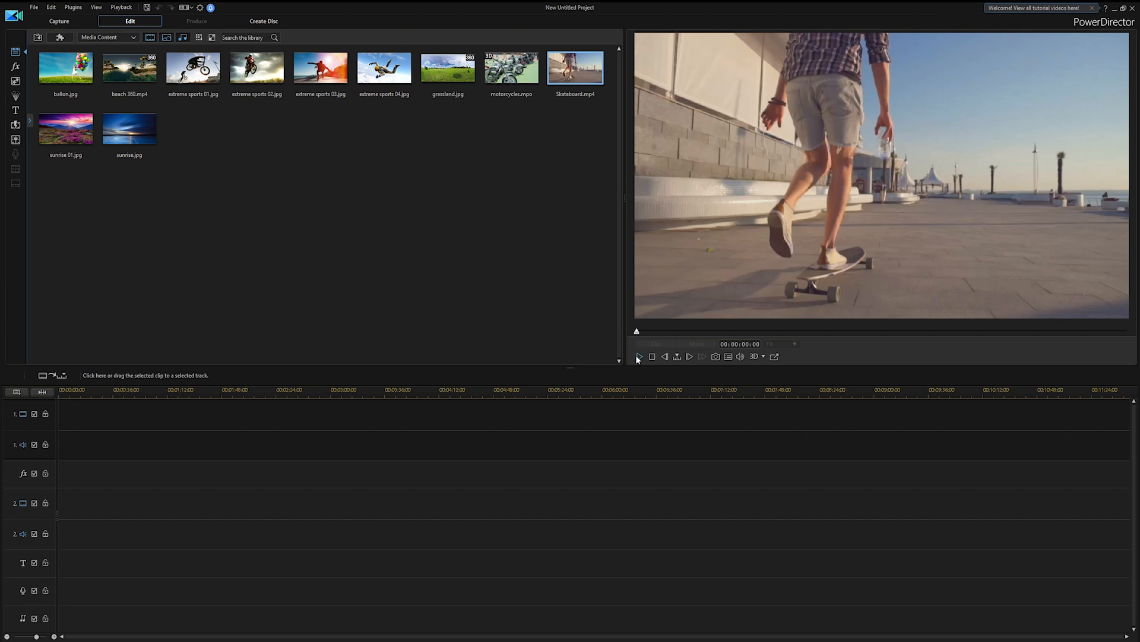
click(638, 357)
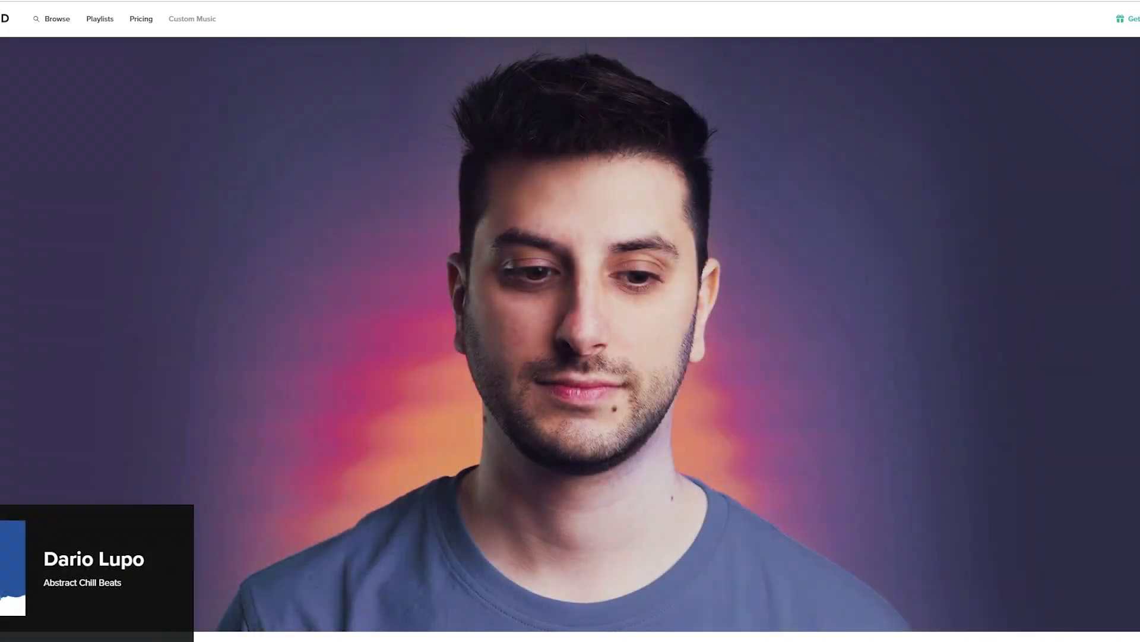
Switch to the Musicbed website, open the favorite songs and get Oh My My - Instrumental using the subscription
click(1, 18)
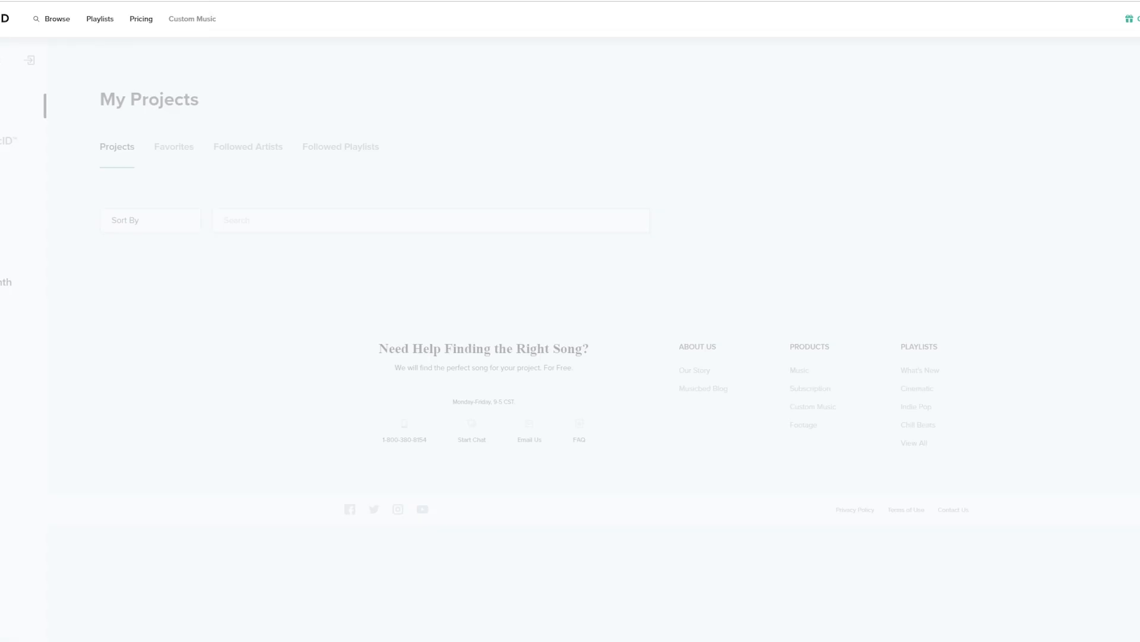
click(186, 152)
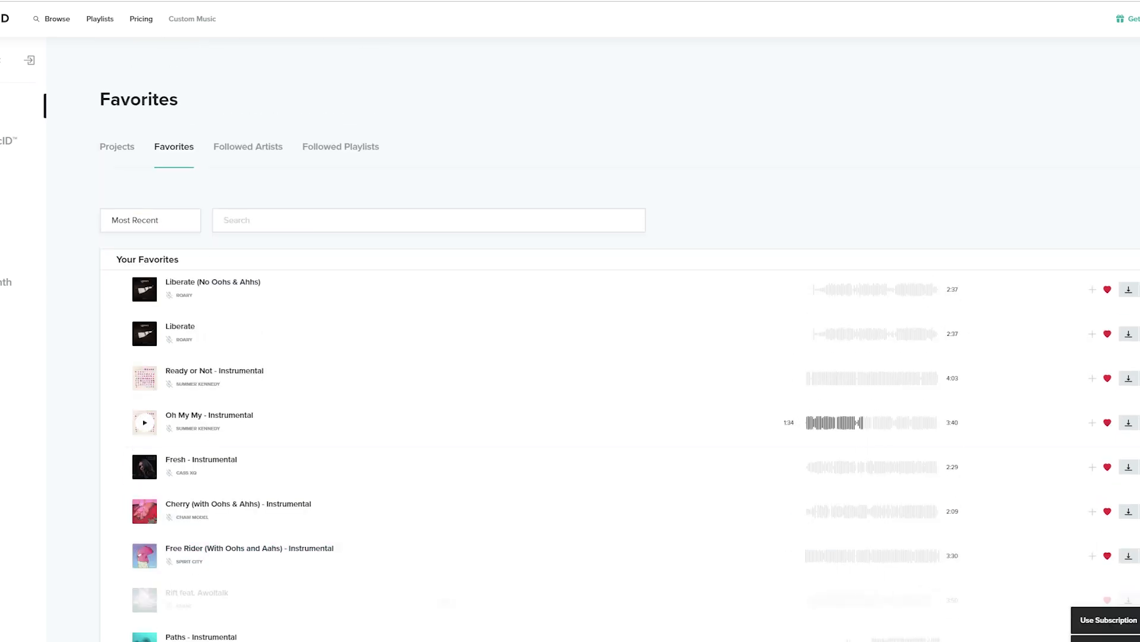
click(1109, 620)
click(655, 463)
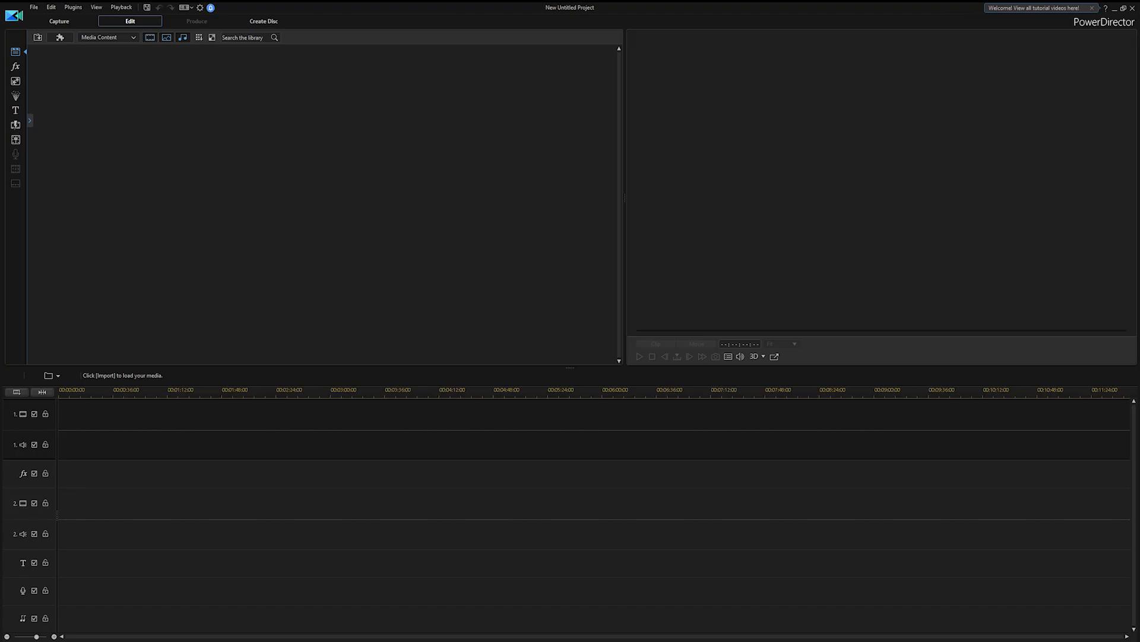
Import the Oh My My instrumental track into the media library and preview a later part of it
drag(323, 176, 323, 180)
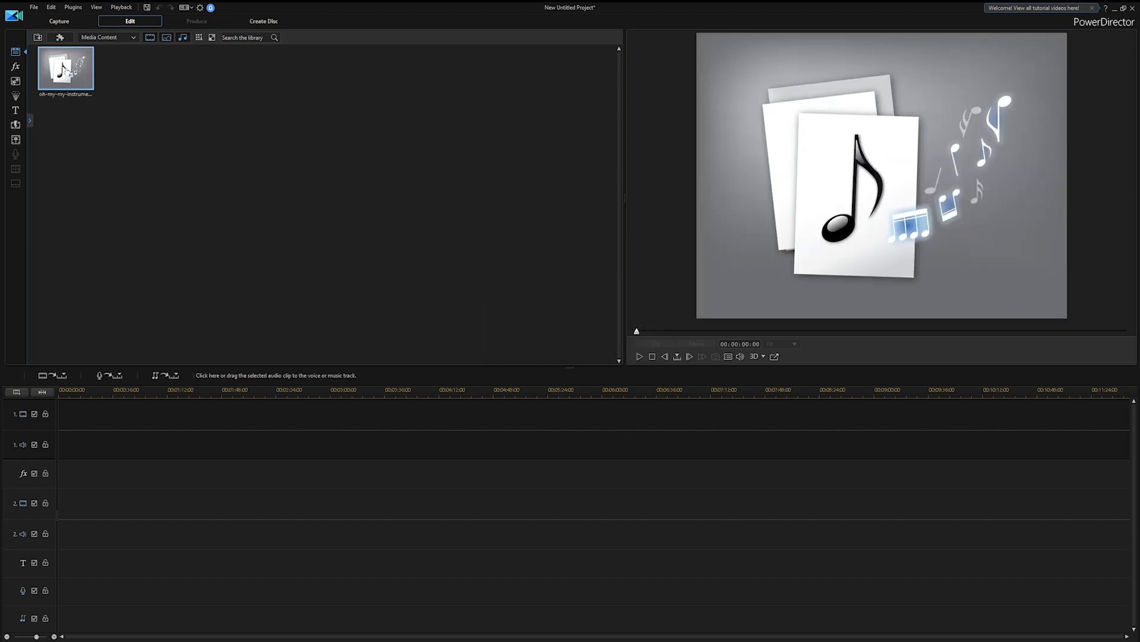
click(773, 331)
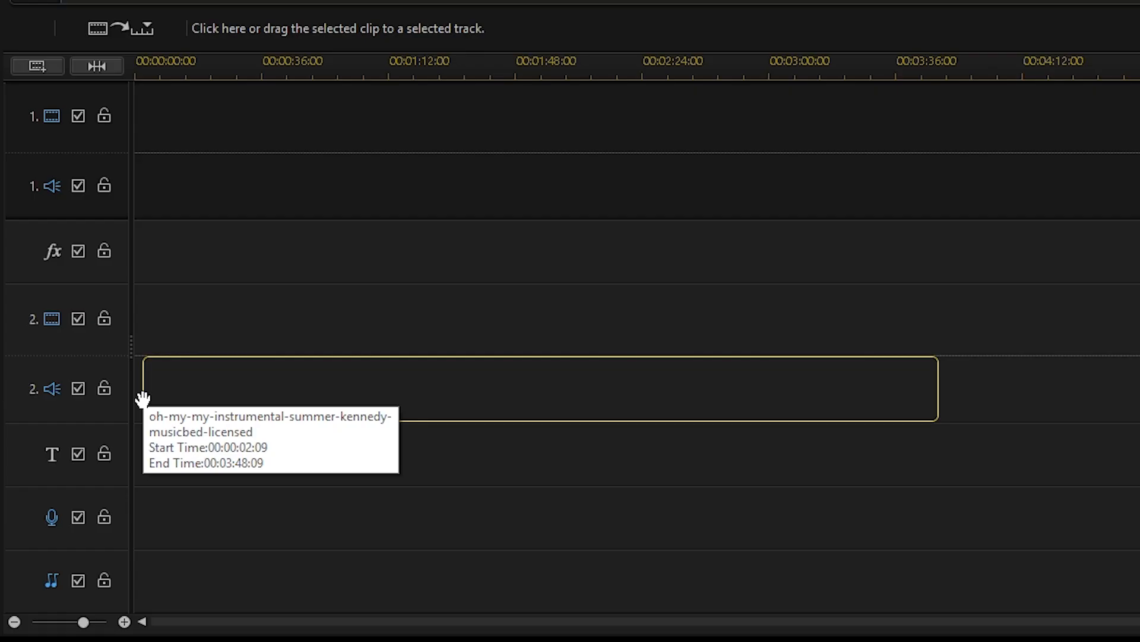
Remove the music before about 00:01:30, filling the gap and moving all clips, and split the remaining track at 00:01:01:06
mouse_move(142, 400)
mouse_down()
mouse_move(125, 399)
mouse_move(162, 400)
mouse_move(122, 404)
mouse_up()
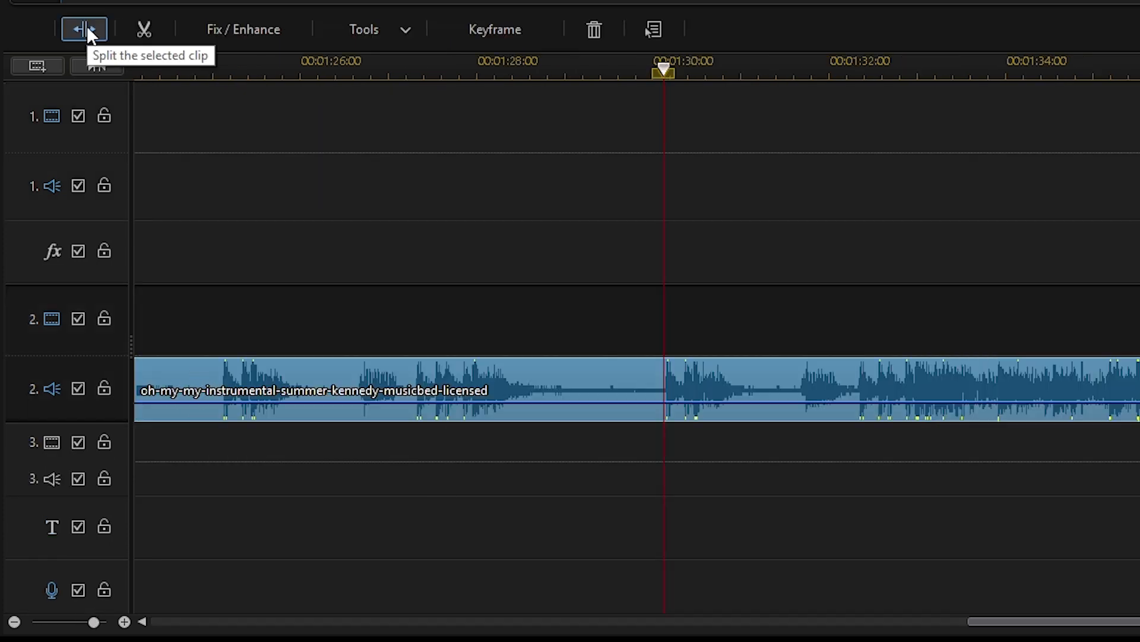
click(87, 27)
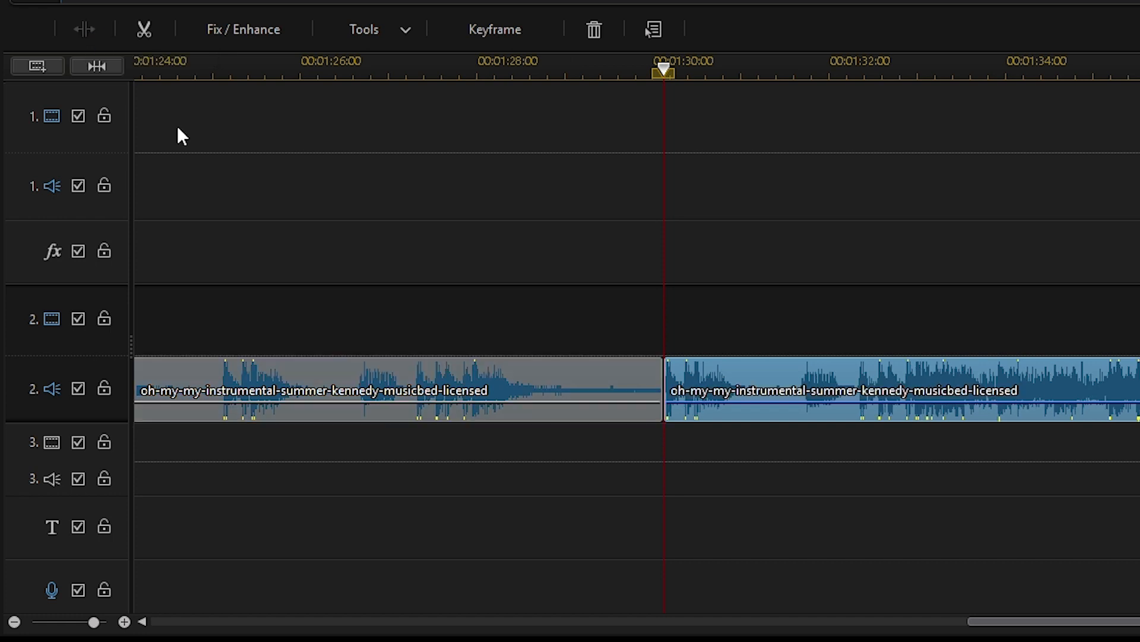
click(521, 381)
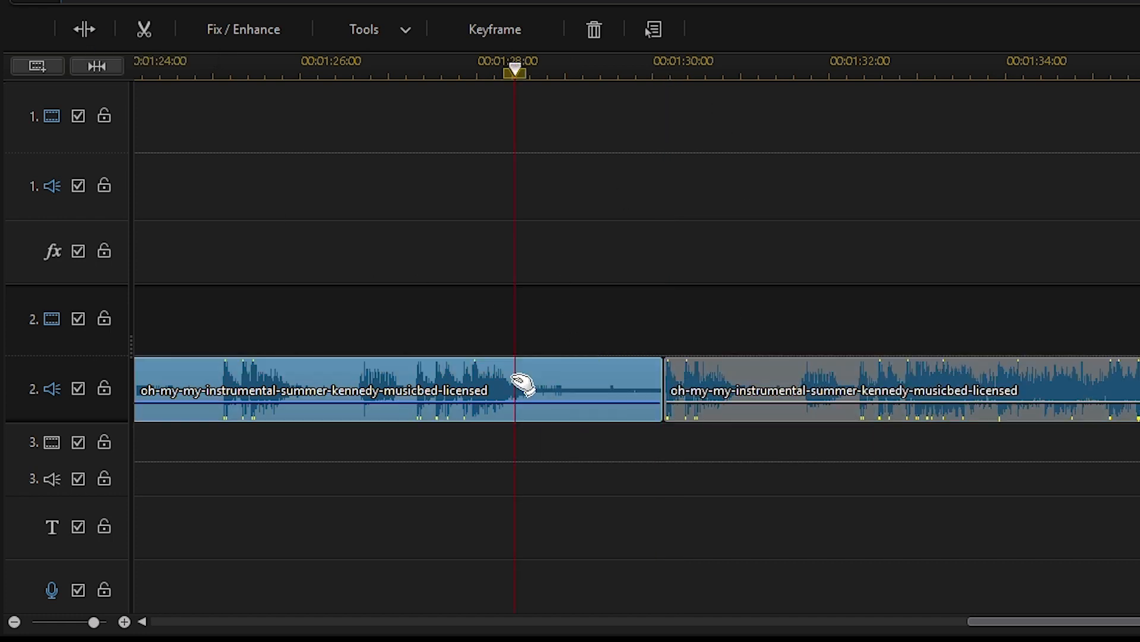
key(Delete)
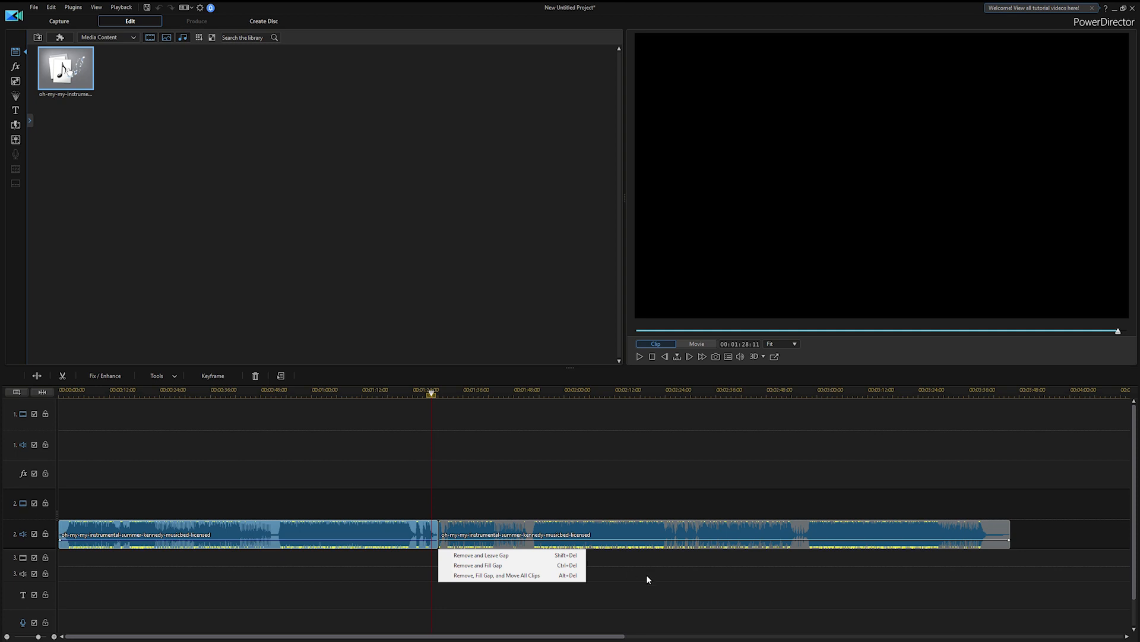
click(521, 575)
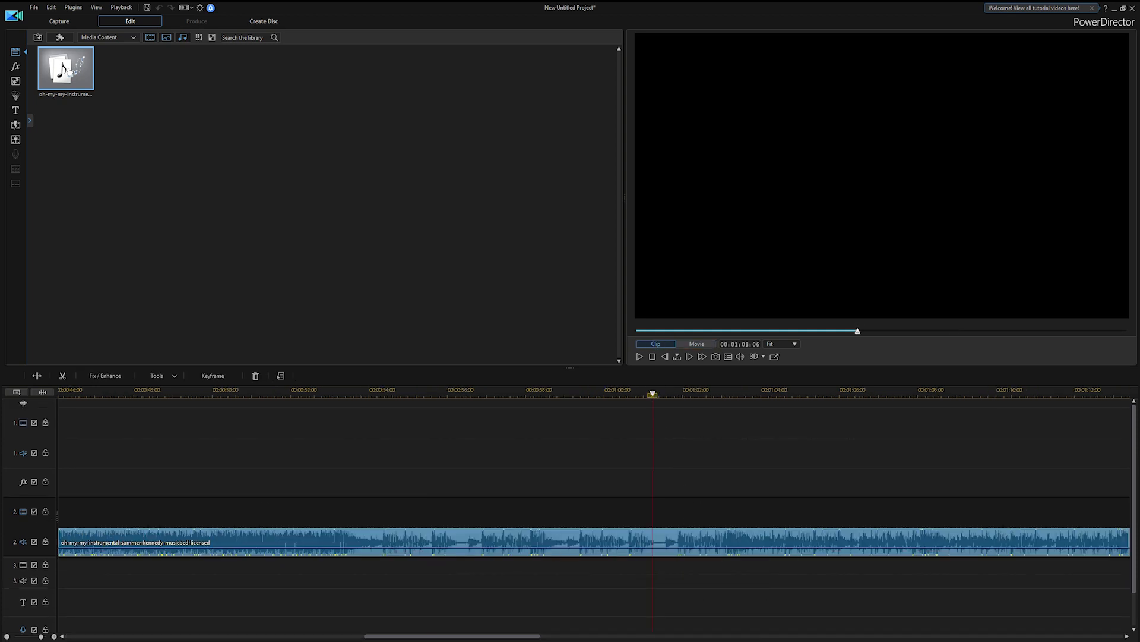
click(37, 373)
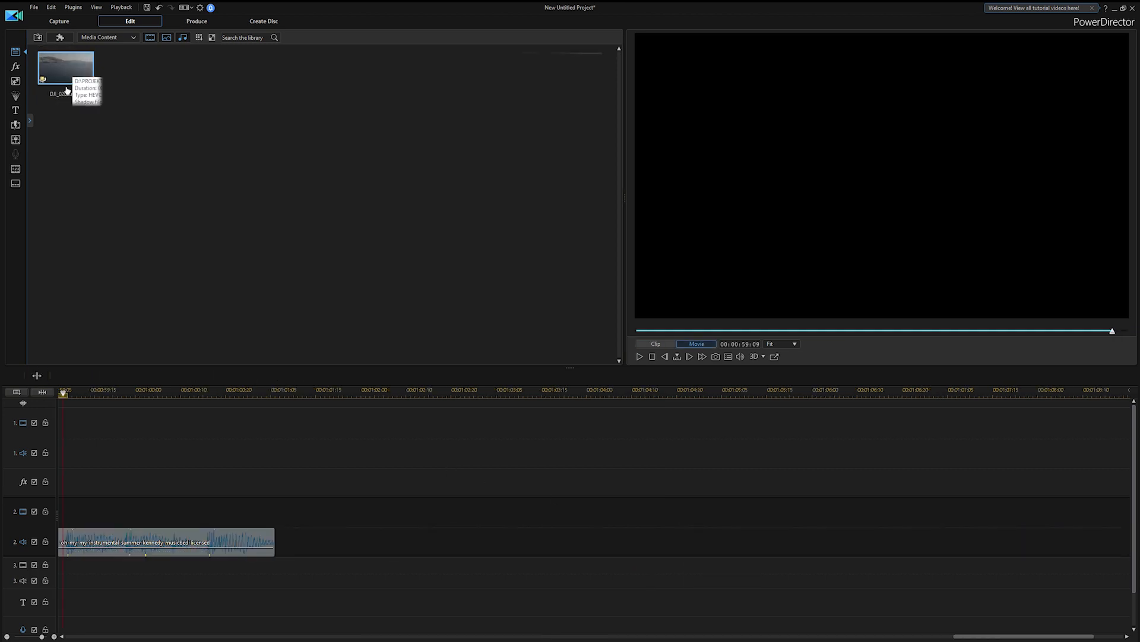
Play and skim through the DJI_0202.mp4 drone footage to find the speedboat section
drag(66, 67, 629, 265)
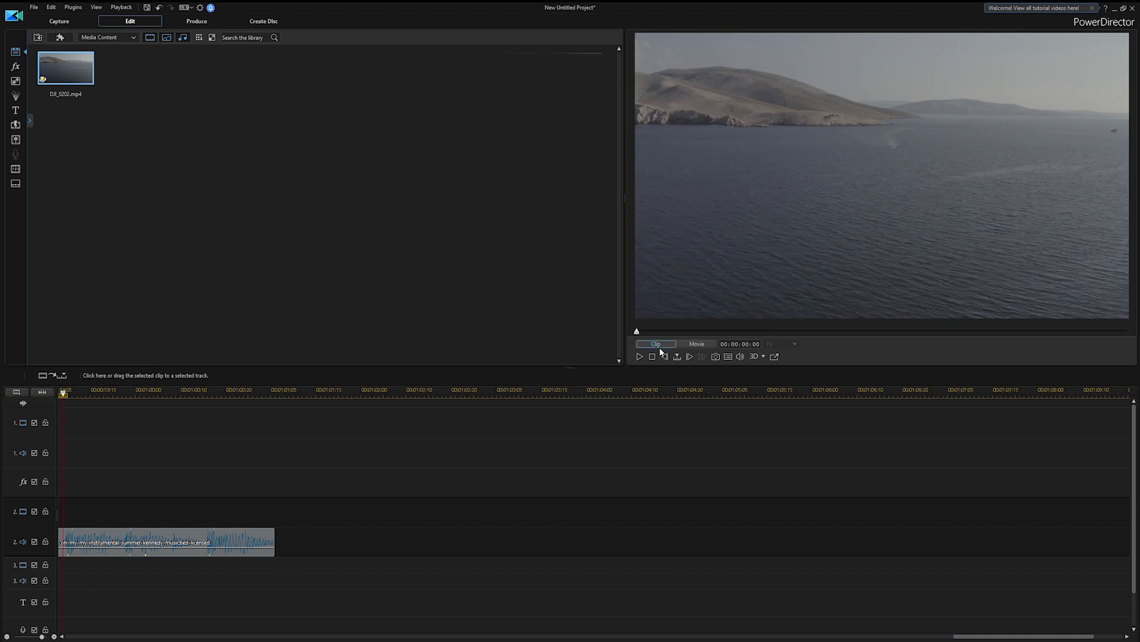
click(640, 356)
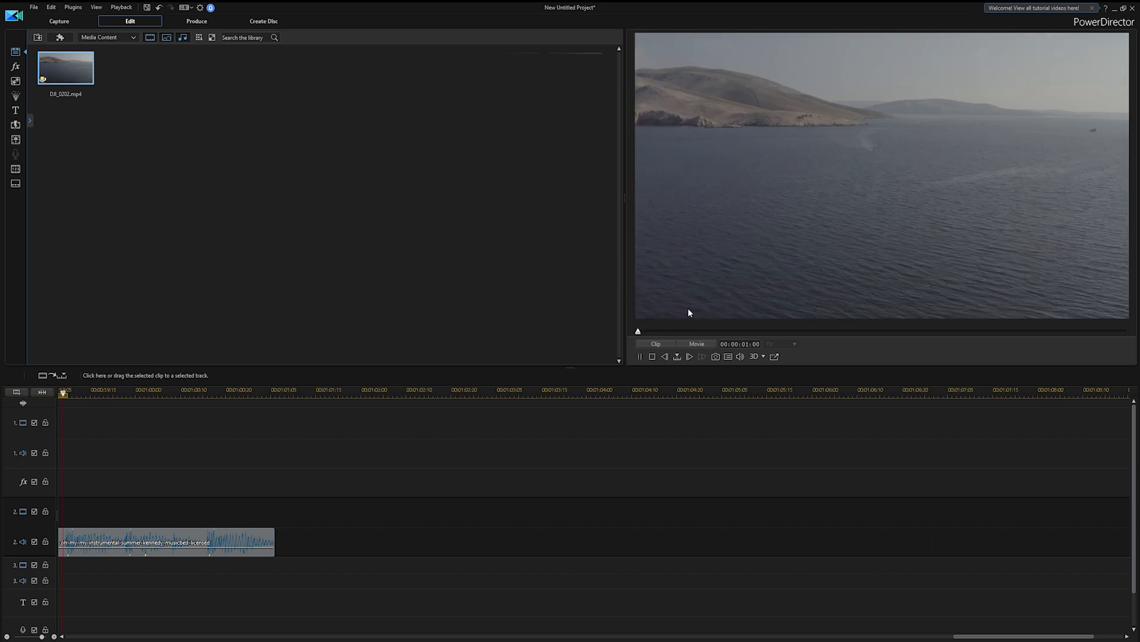
drag(642, 331, 677, 338)
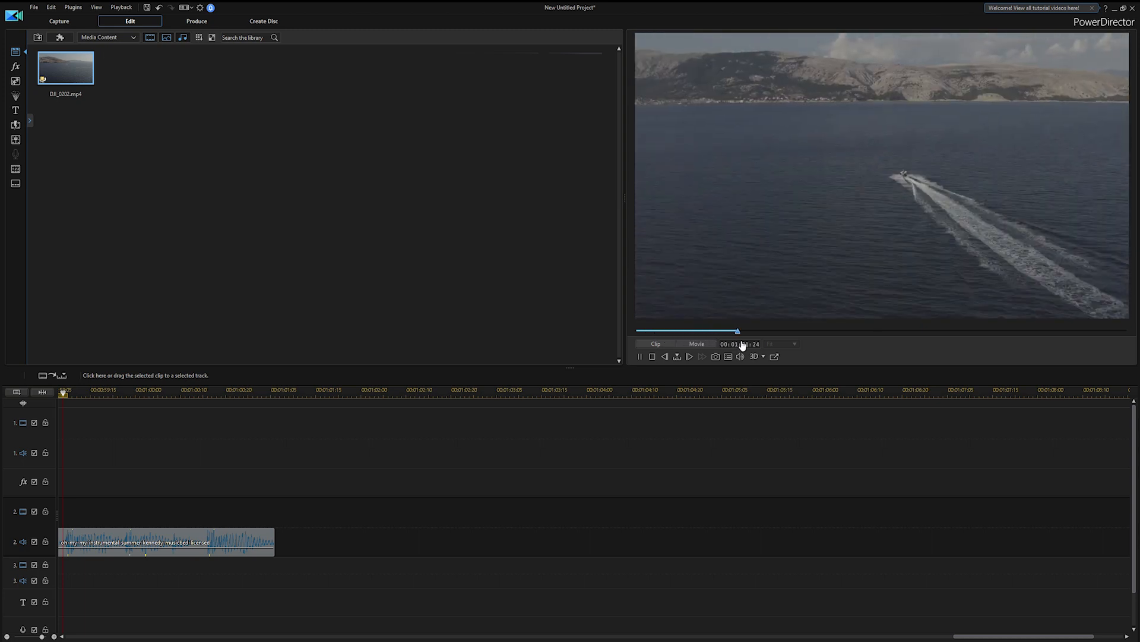
Precut DJI_0202.mp4 with Multi Trim into a segment from 00:02:47:13 to about 00:03:38:01
right_click(81, 76)
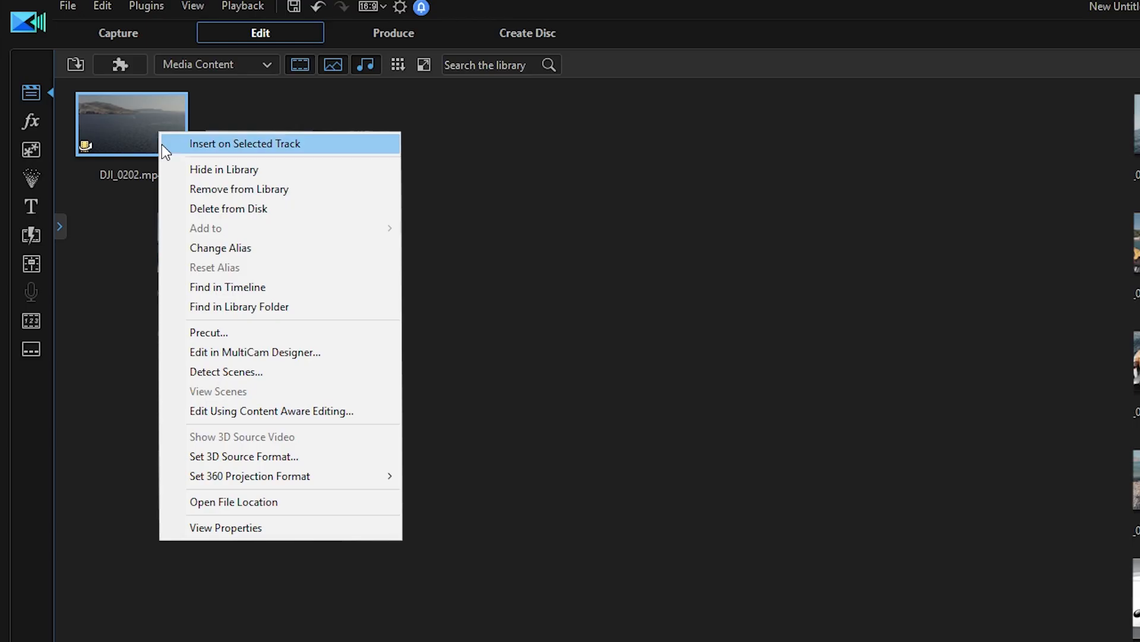
click(234, 335)
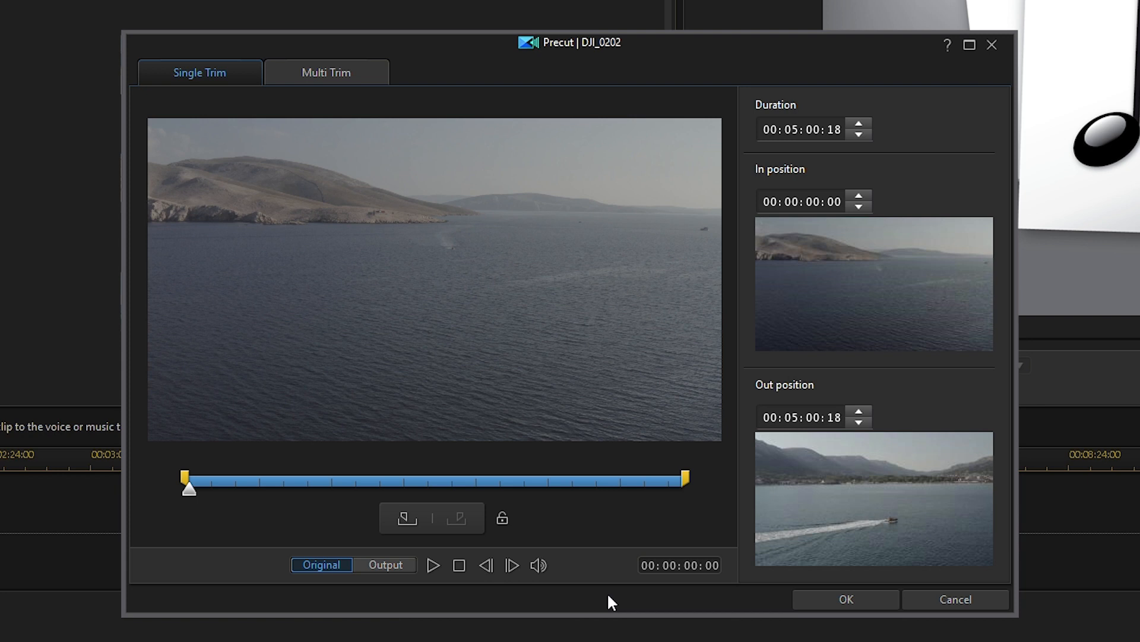
mouse_move(194, 362)
mouse_down()
mouse_move(224, 375)
mouse_move(463, 383)
mouse_up()
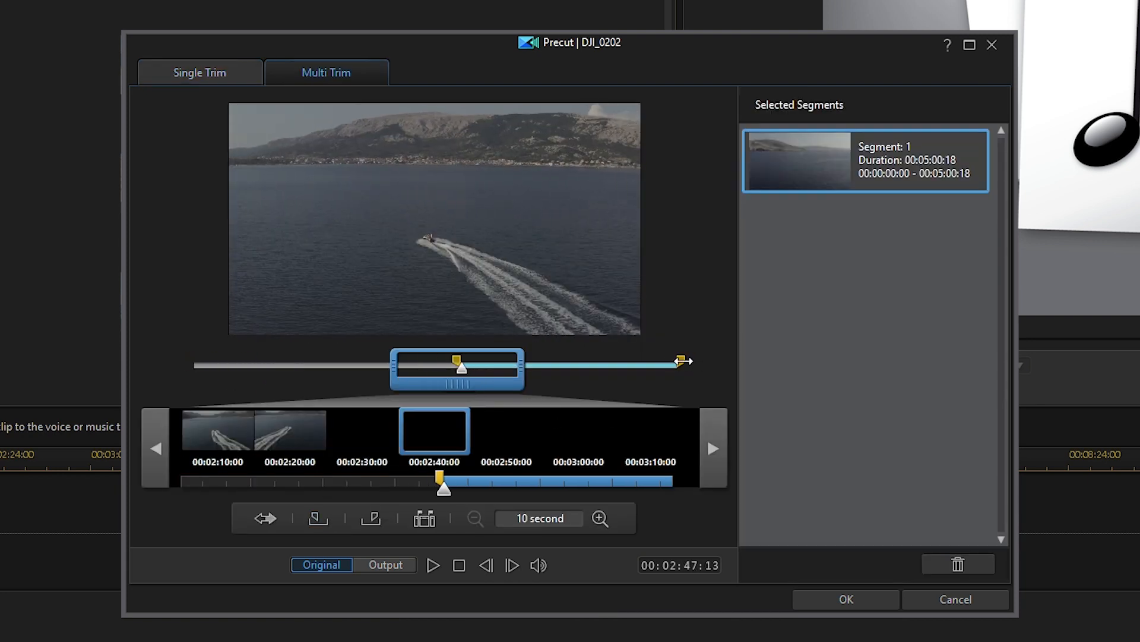
mouse_move(683, 361)
mouse_down()
mouse_move(499, 372)
mouse_move(546, 376)
mouse_up()
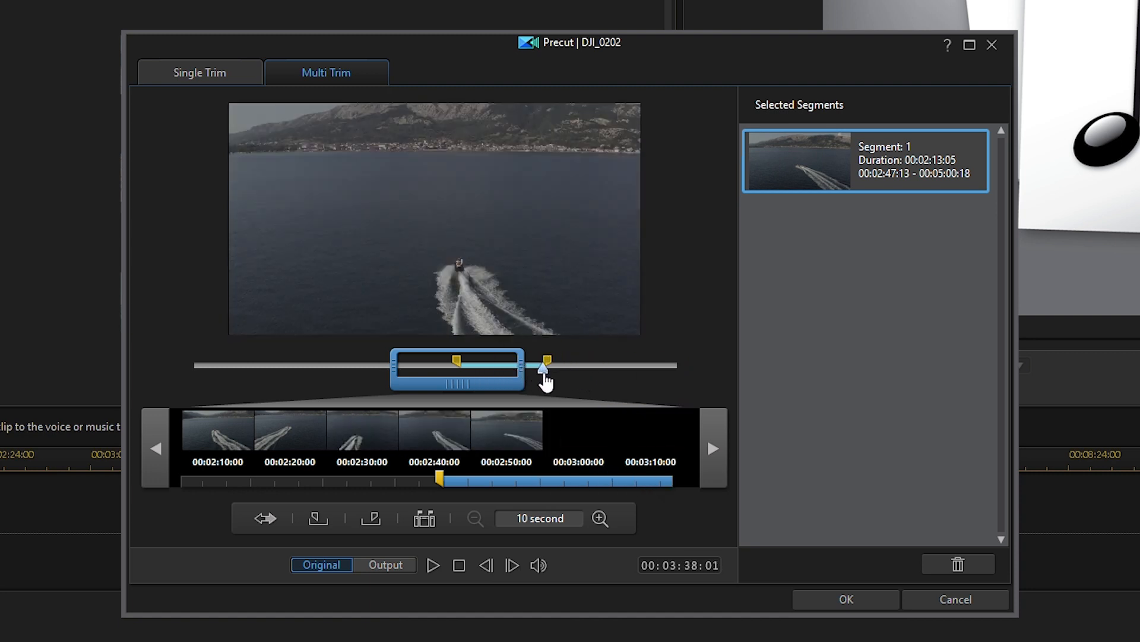
click(850, 598)
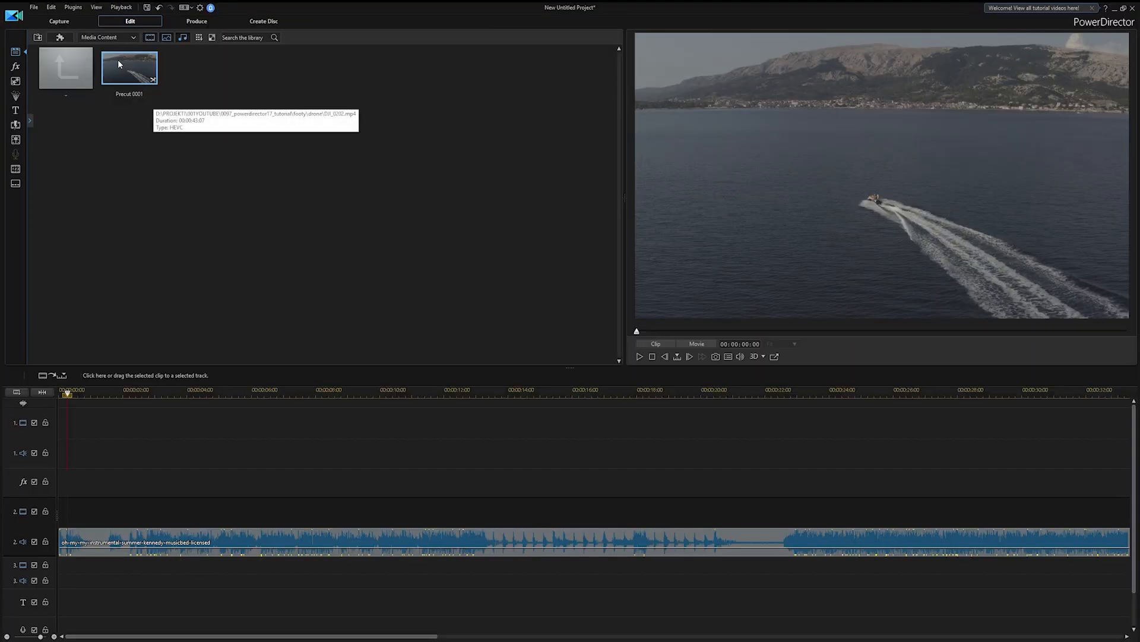
Preview the Precut 0001 segment and place it at the start of video track 1
key(space)
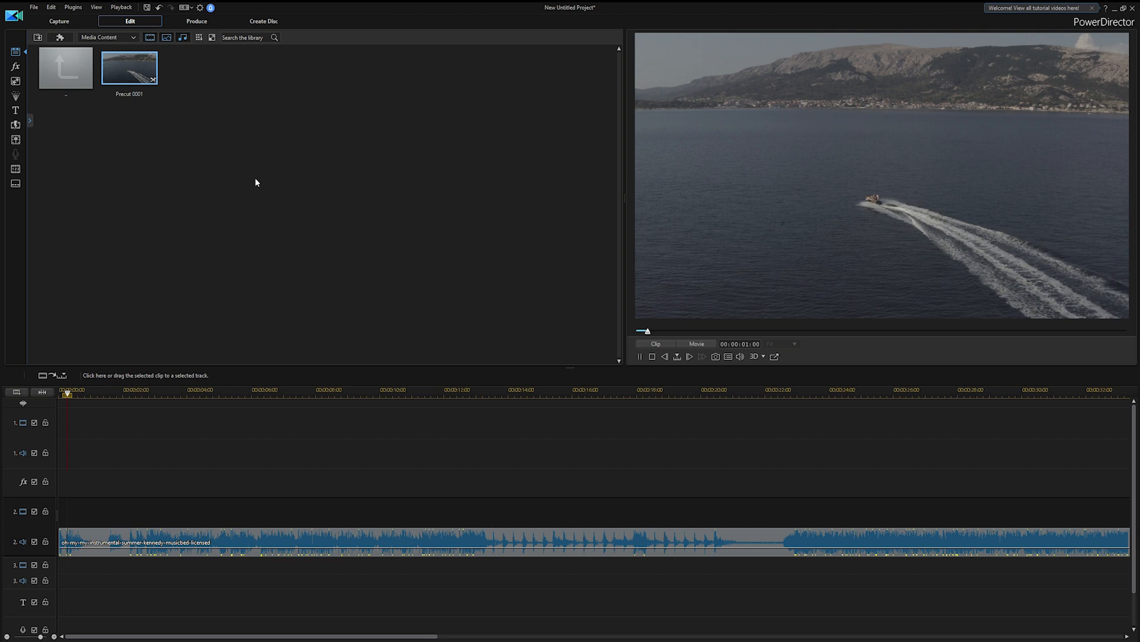
drag(129, 73, 61, 398)
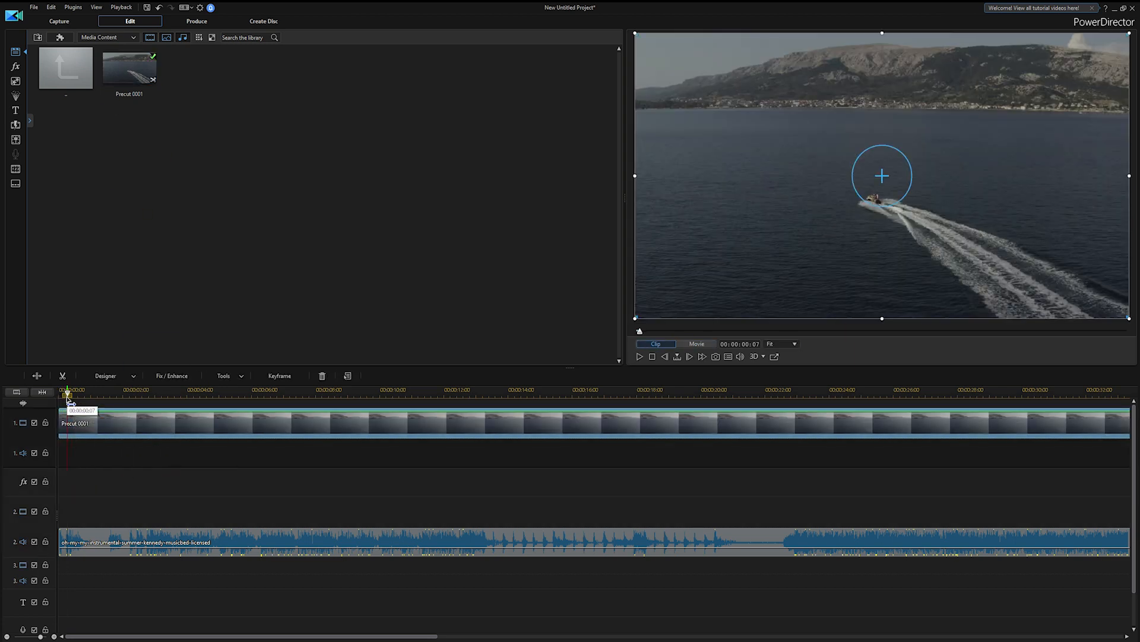
Split the video at 00:00:03:02 and at a later point, delete the section between, close the gap and play back the cut
click(96, 392)
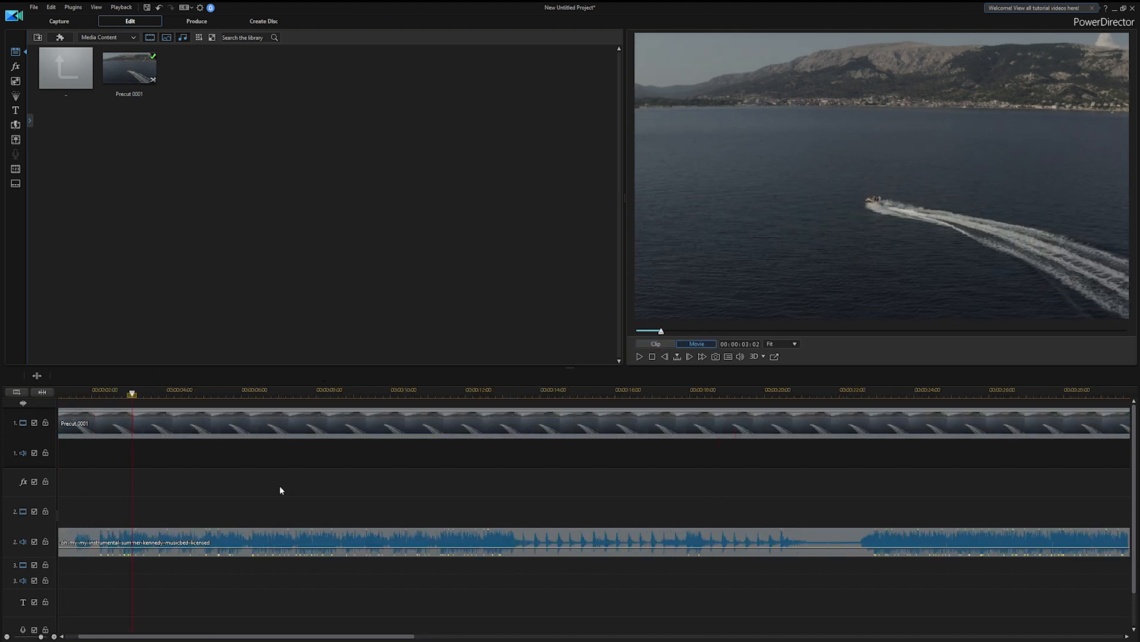
key(ctrl+t)
click(141, 393)
drag(145, 395, 448, 392)
key(ctrl+t)
key(Delete)
drag(556, 424, 188, 424)
click(101, 392)
key(space)
Split the last video clip at about 00:00:20, delete its earlier part, close the gap and play back the movie
drag(69, 392, 782, 393)
key(ctrl+t)
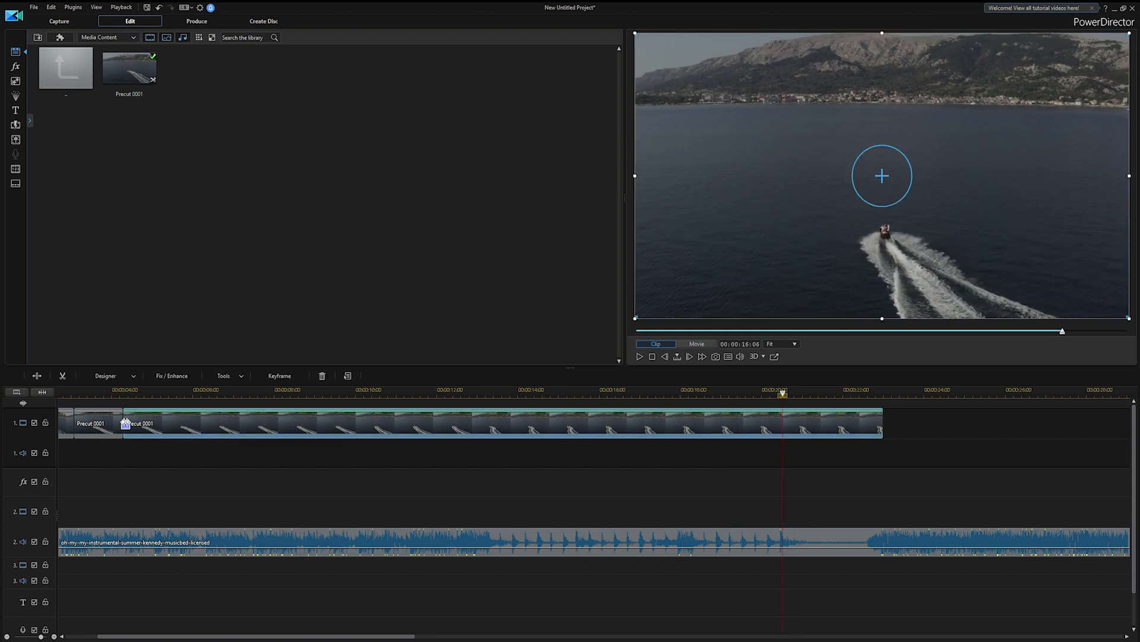
key(ctrl+t)
click(155, 426)
key(Delete)
drag(799, 431, 163, 439)
click(98, 395)
click(697, 344)
key(space)
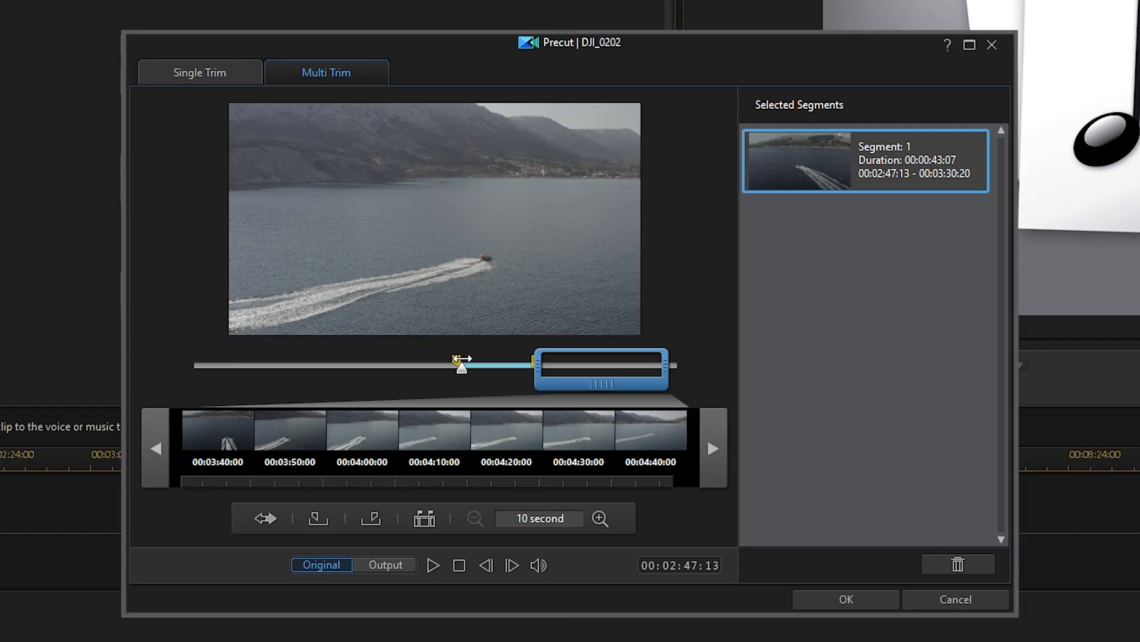
Precut a later segment of the boat drone footage and add it after the last clip on video track 1
drag(462, 359, 457, 359)
mouse_move(603, 383)
mouse_down()
mouse_move(573, 395)
mouse_move(587, 392)
mouse_up()
mouse_move(525, 368)
mouse_down()
mouse_move(575, 374)
mouse_move(679, 356)
mouse_up()
mouse_move(456, 359)
mouse_down()
mouse_move(568, 353)
mouse_move(624, 371)
mouse_up()
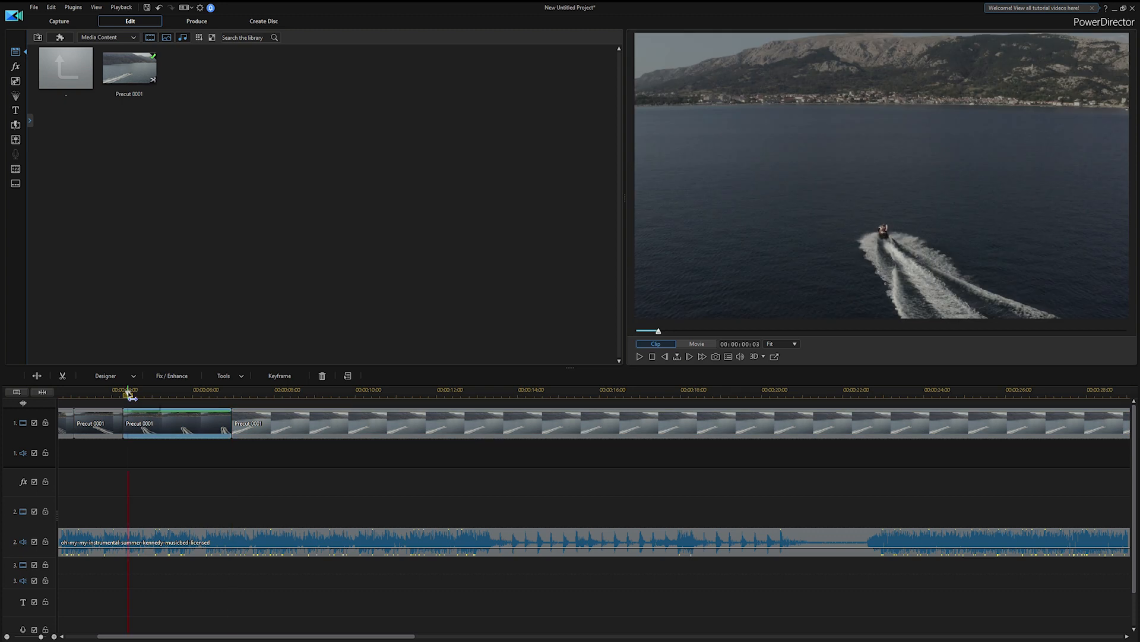
Move the newly added clip earlier over the end of the third clip, shortening that clip, and play back the sequence
drag(270, 425, 211, 426)
click(128, 392)
key(space)
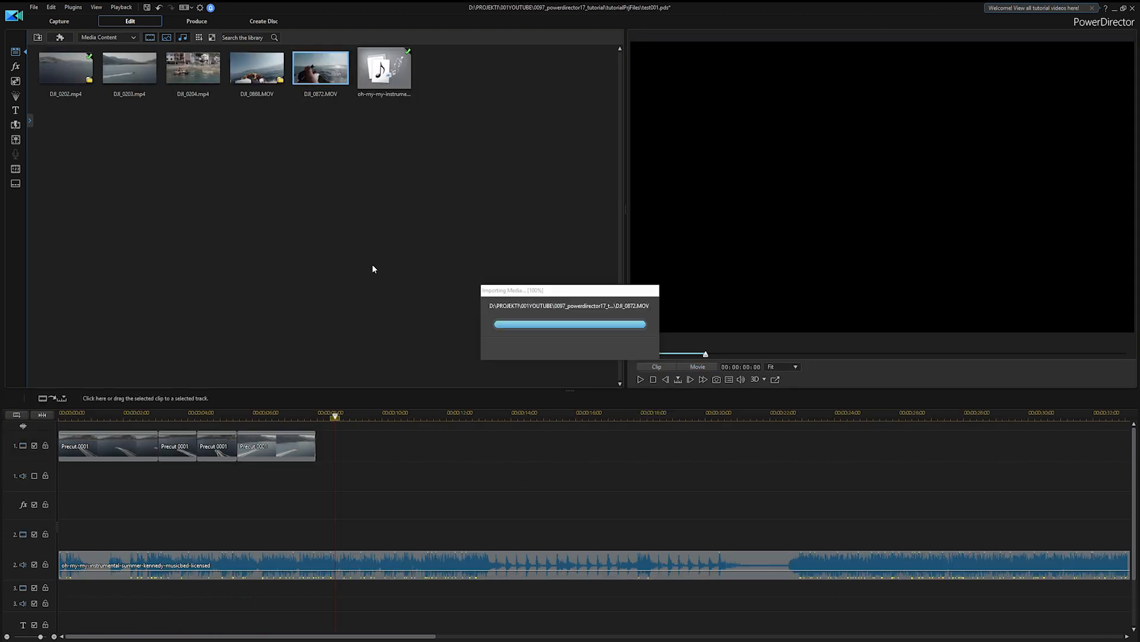
Precut DJI_0872.MOV with Single Trim, setting the in position to 00:00:01:01 and an out position well before the clip's end
right_click(330, 71)
click(381, 175)
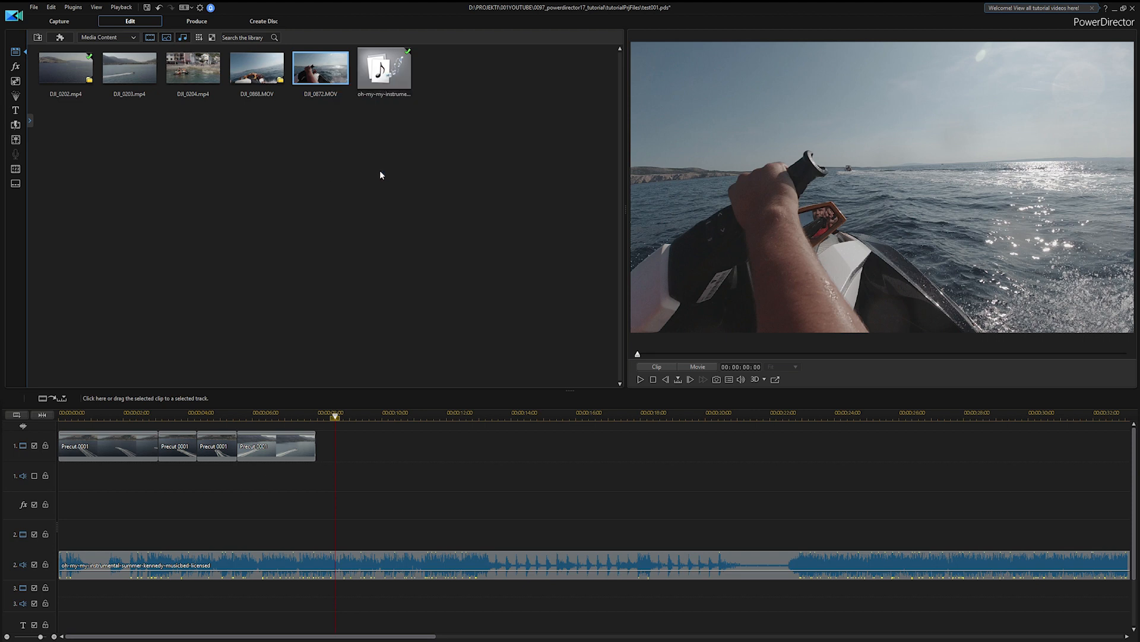
drag(379, 402, 408, 402)
drag(409, 408, 426, 409)
click(500, 447)
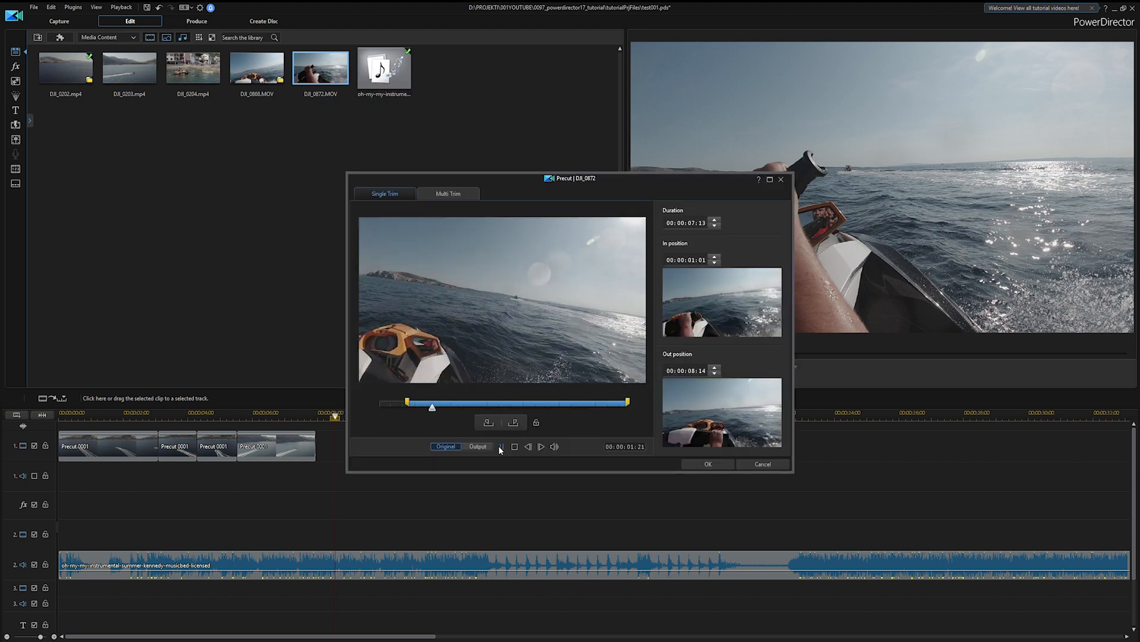
click(501, 447)
drag(627, 402, 506, 403)
click(708, 464)
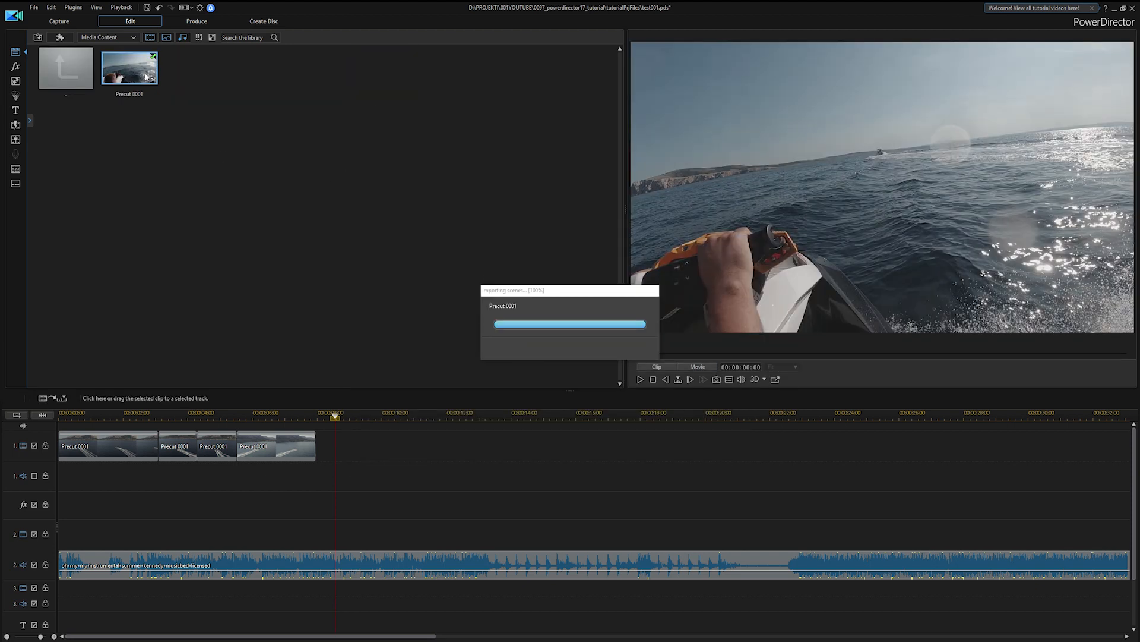
Place the DJI_0872 precut after the last clip on video track 1 and open it in Action Camera Center
drag(147, 76, 319, 450)
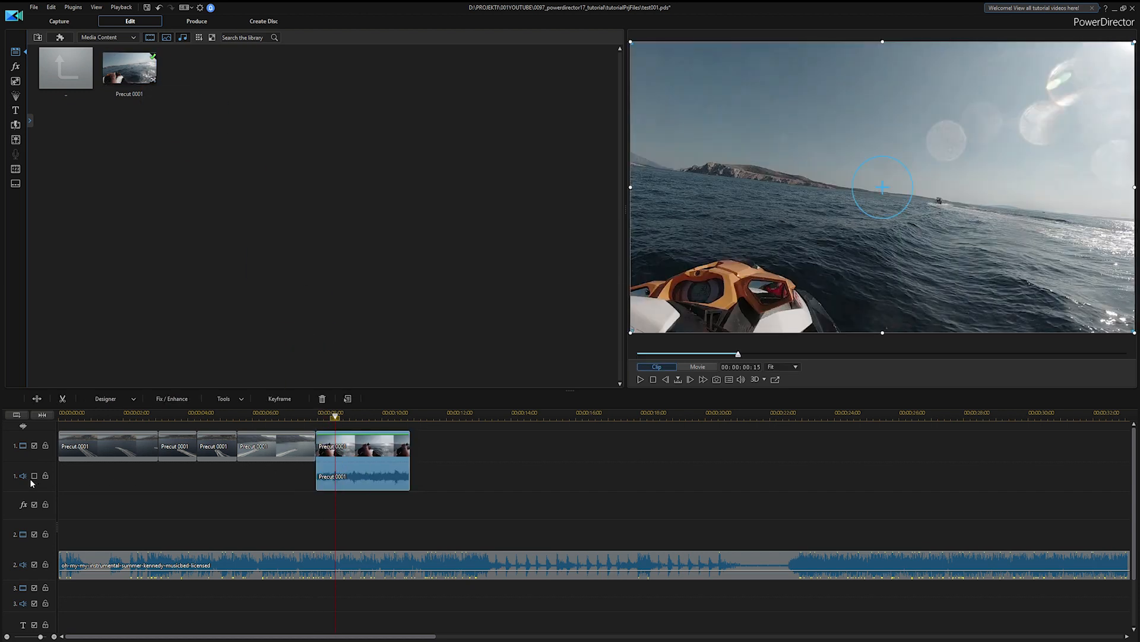
right_click(382, 442)
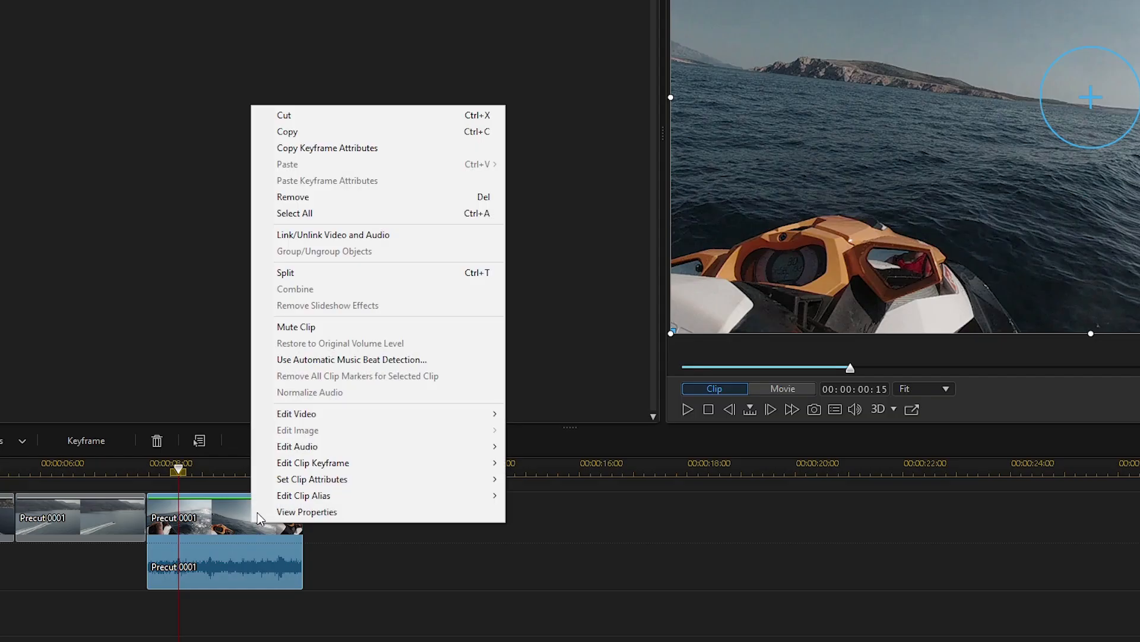
mouse_move(379, 418)
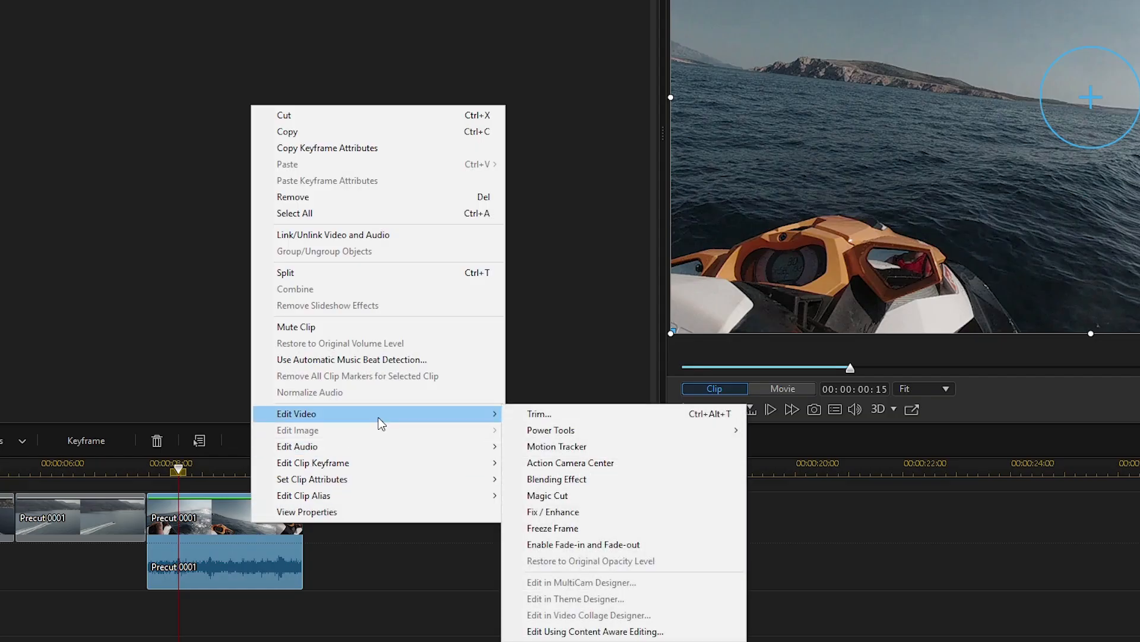
click(586, 463)
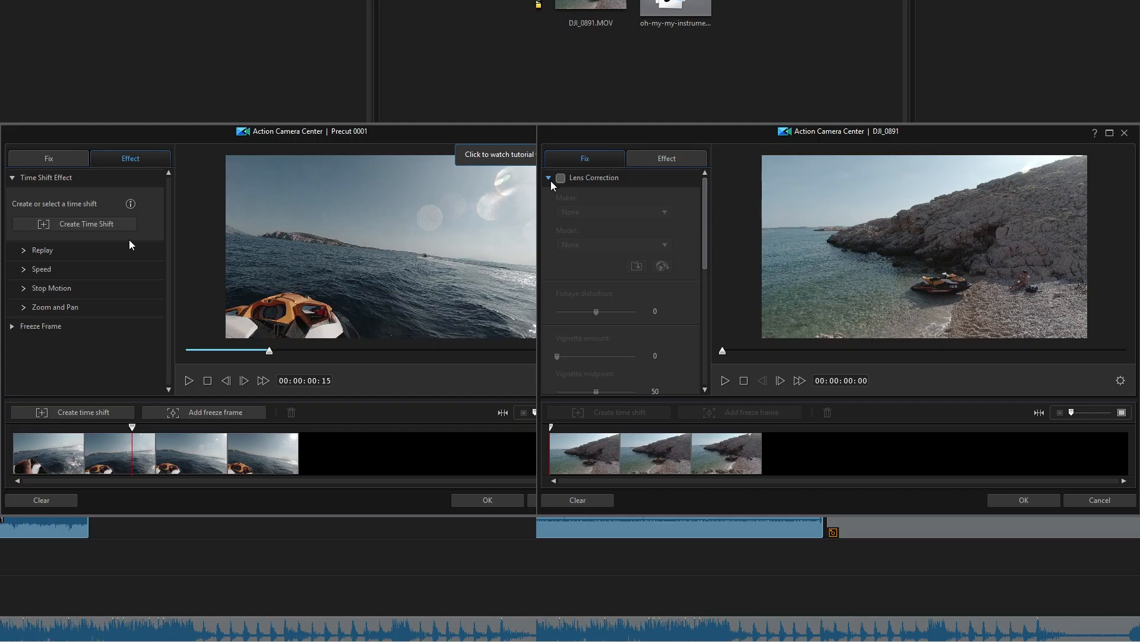
Expand the Lens Correction settings for the DJI_0891 clip and enable the correction
click(549, 178)
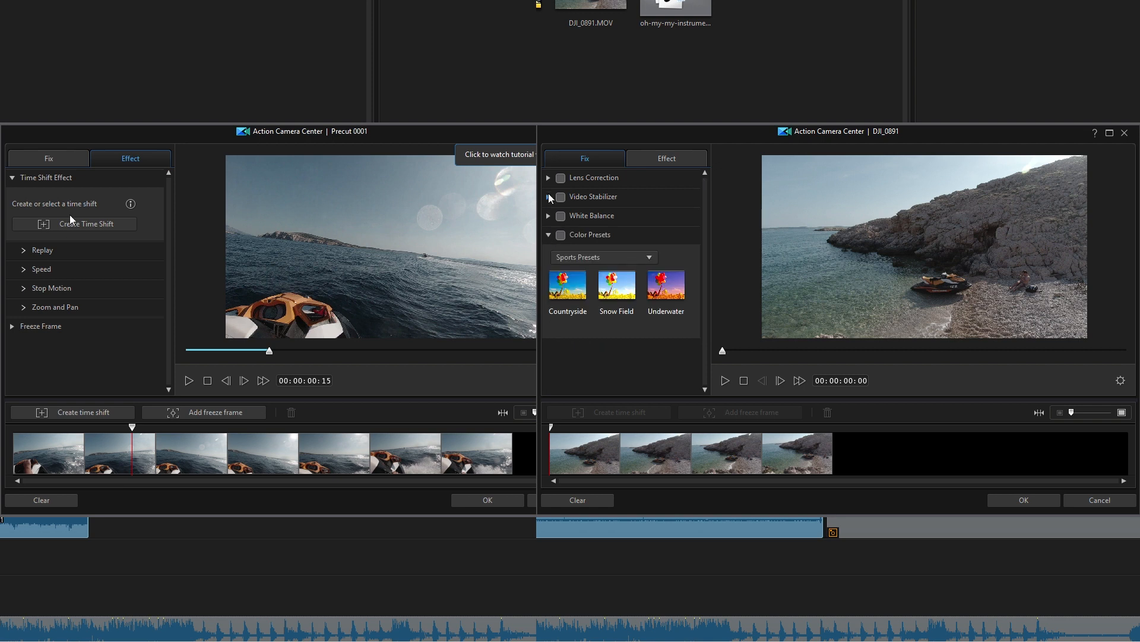
click(549, 182)
click(560, 178)
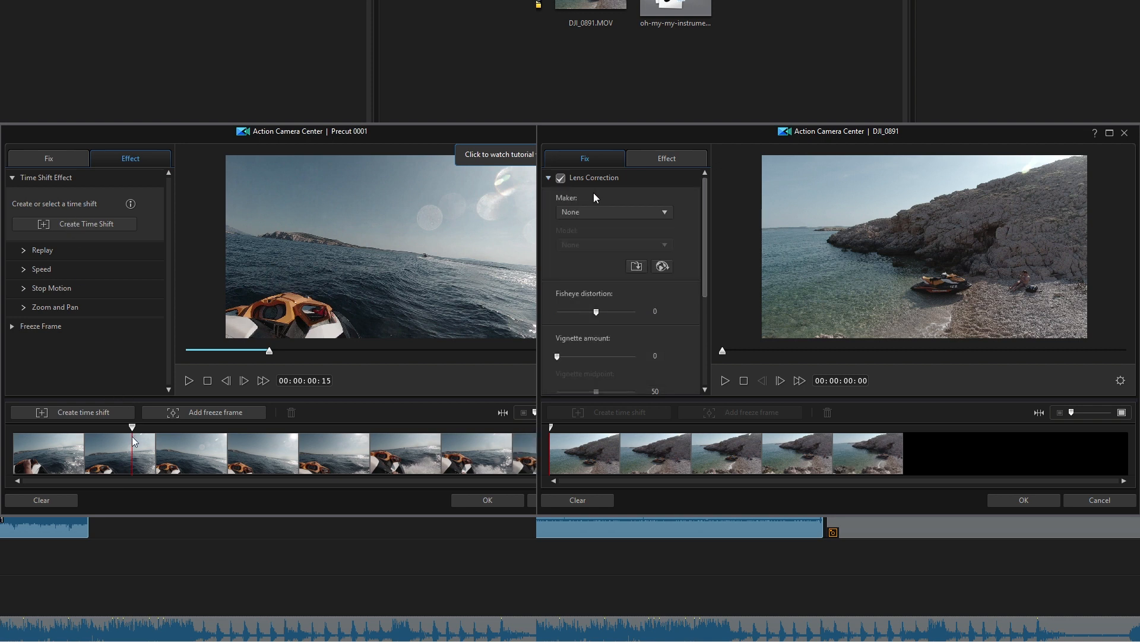
Set the lens correction maker to DJI for the DJI_0891 clip
click(625, 211)
click(596, 248)
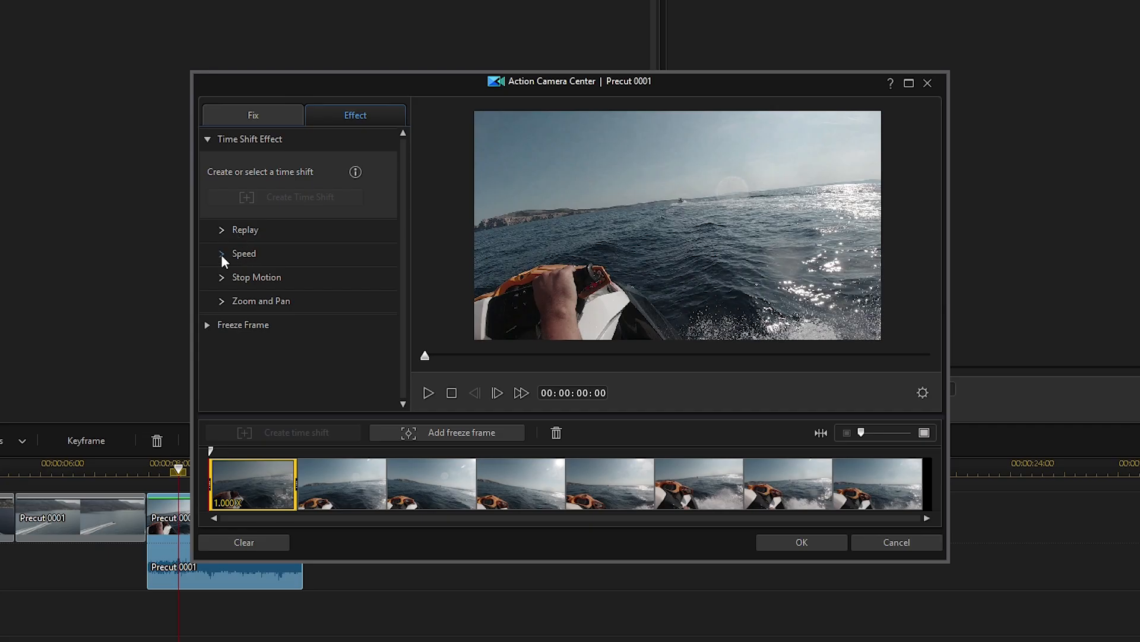
Apply the speed effect to the time shift at the start of Precut 0001, with a speed multiplier of 0.250
click(221, 254)
click(215, 279)
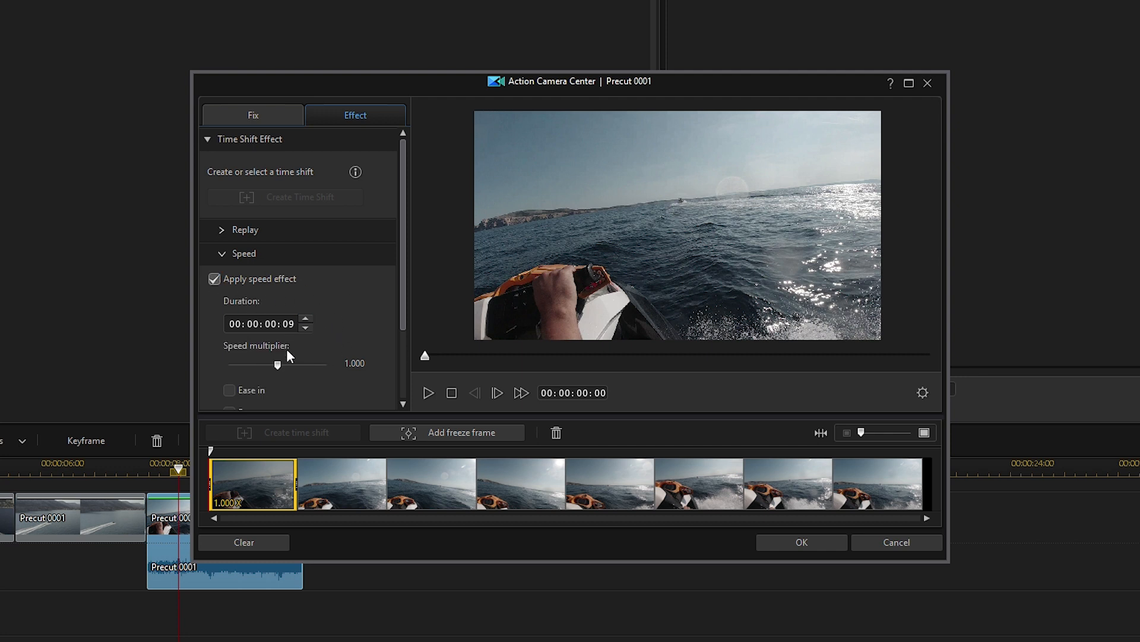
drag(402, 309, 393, 352)
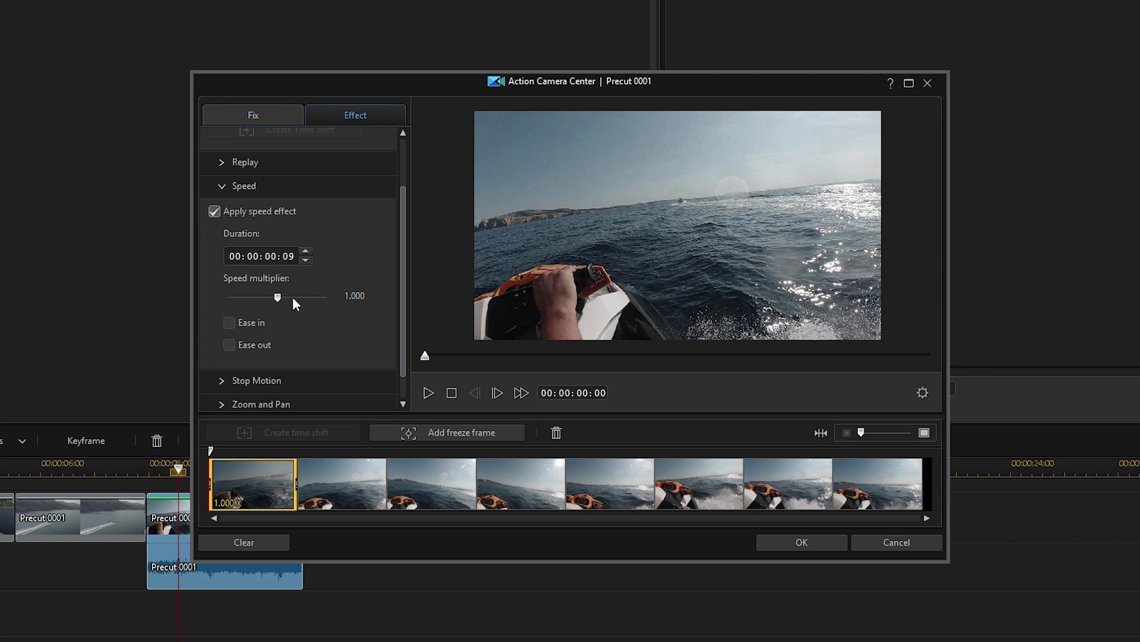
drag(277, 296, 245, 295)
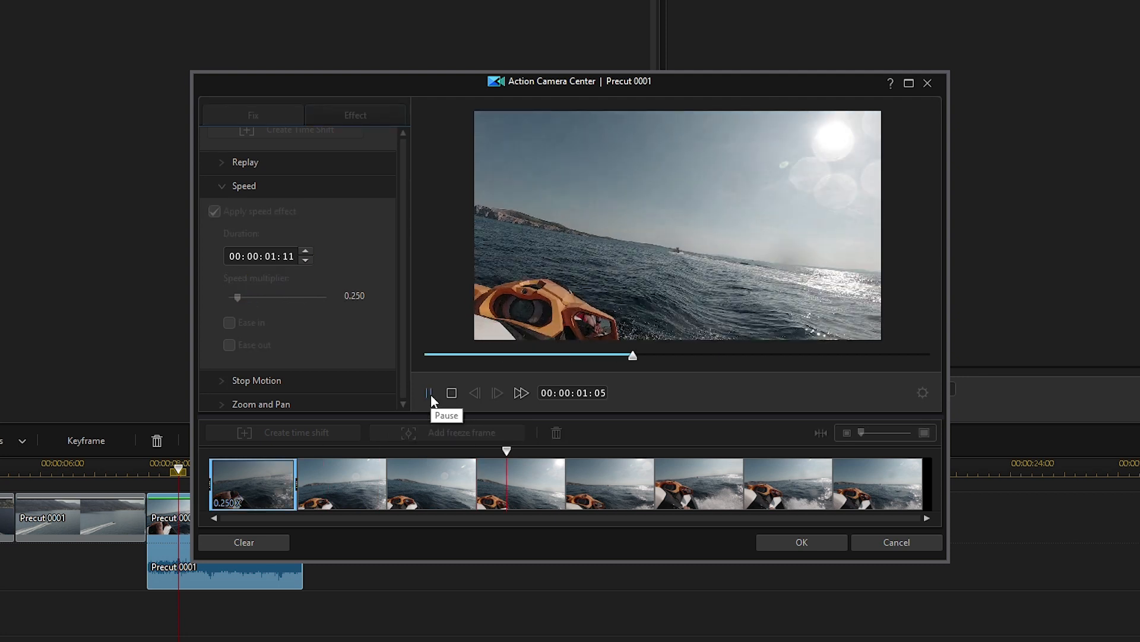
click(430, 394)
Extend the slow-motion time shift to the end of the clip, preview it, and apply the Action Camera Center changes
click(296, 484)
drag(296, 484, 929, 484)
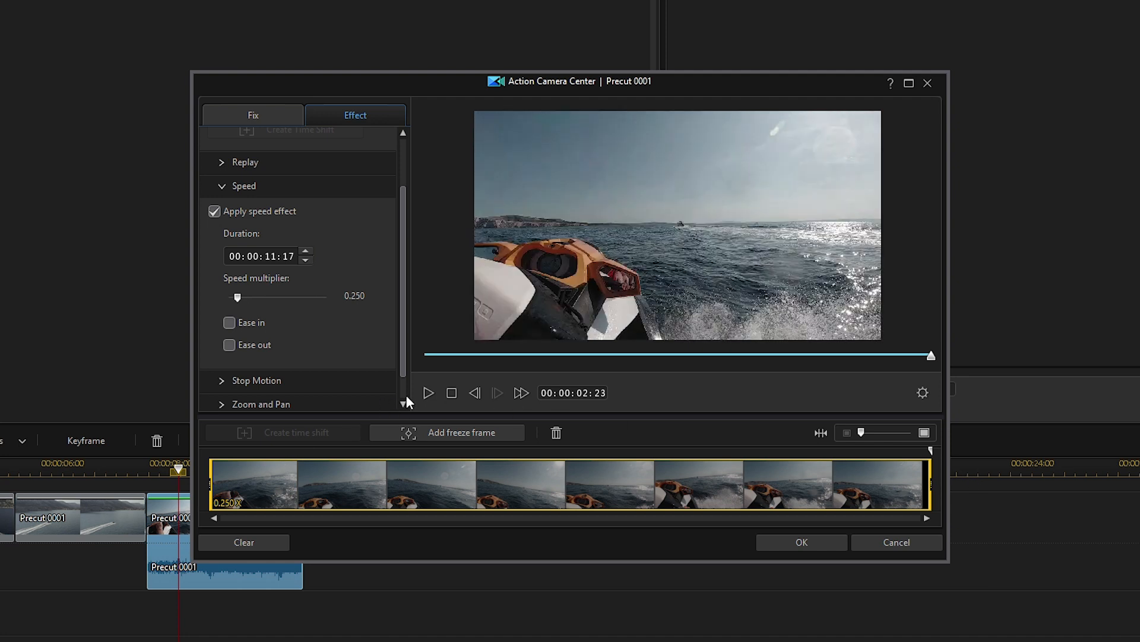
click(427, 398)
click(427, 398)
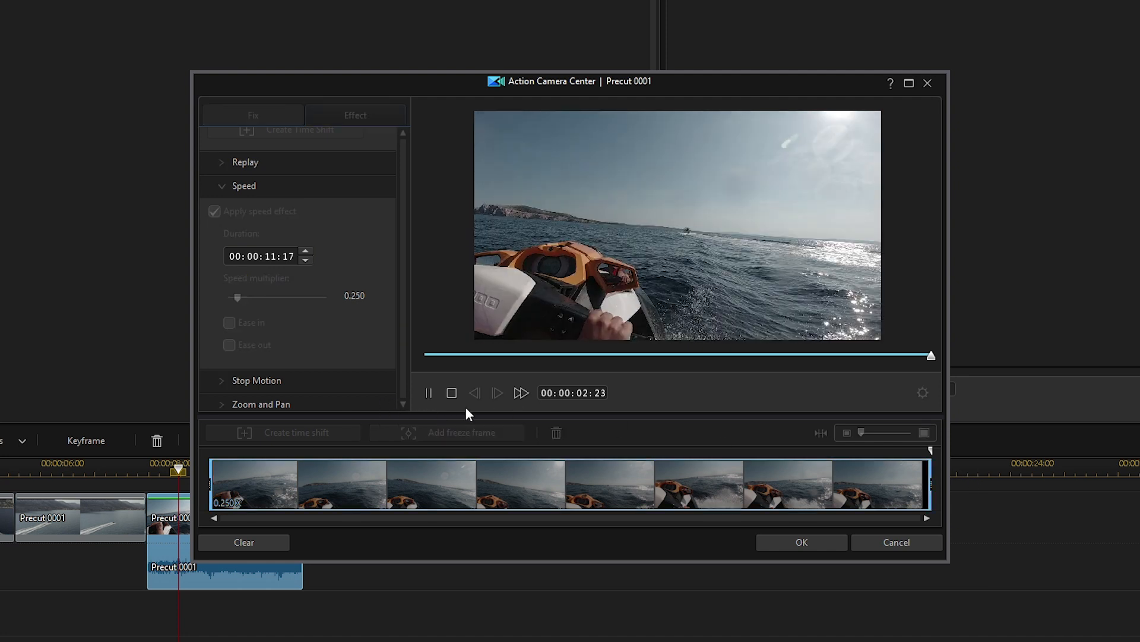
click(430, 394)
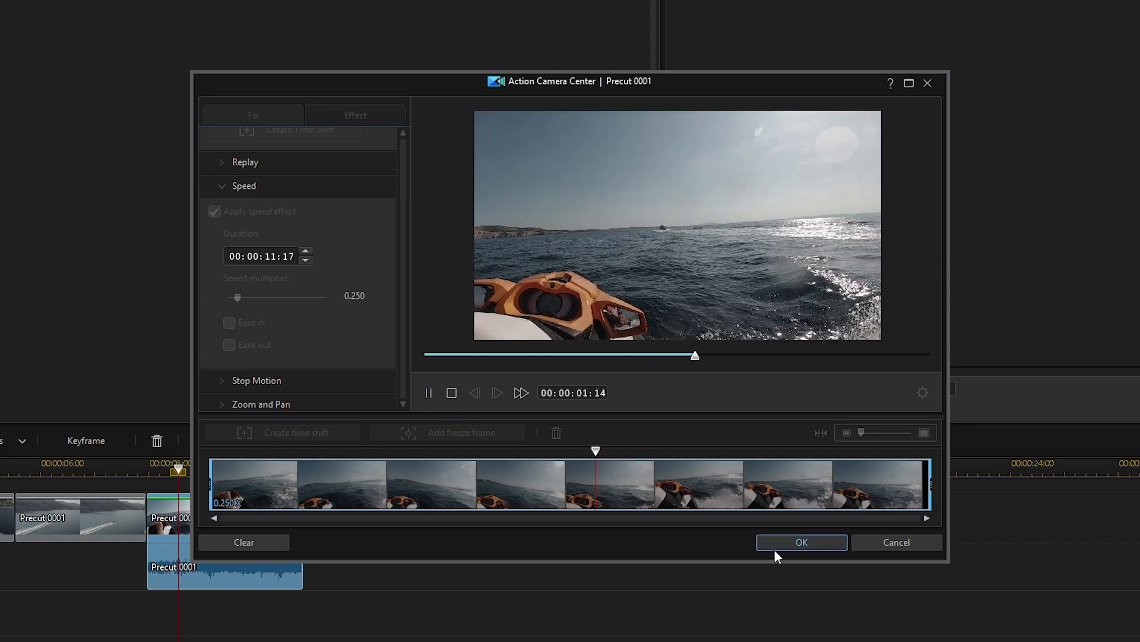
click(792, 540)
Split the slow-motion clip on video track 1, delete the unwanted part, and play back the sequence
drag(372, 419, 405, 449)
key(space)
key(space)
key(ctrl+t)
click(466, 452)
key(Delete)
key(space)
key(space)
key(space)
key(space)
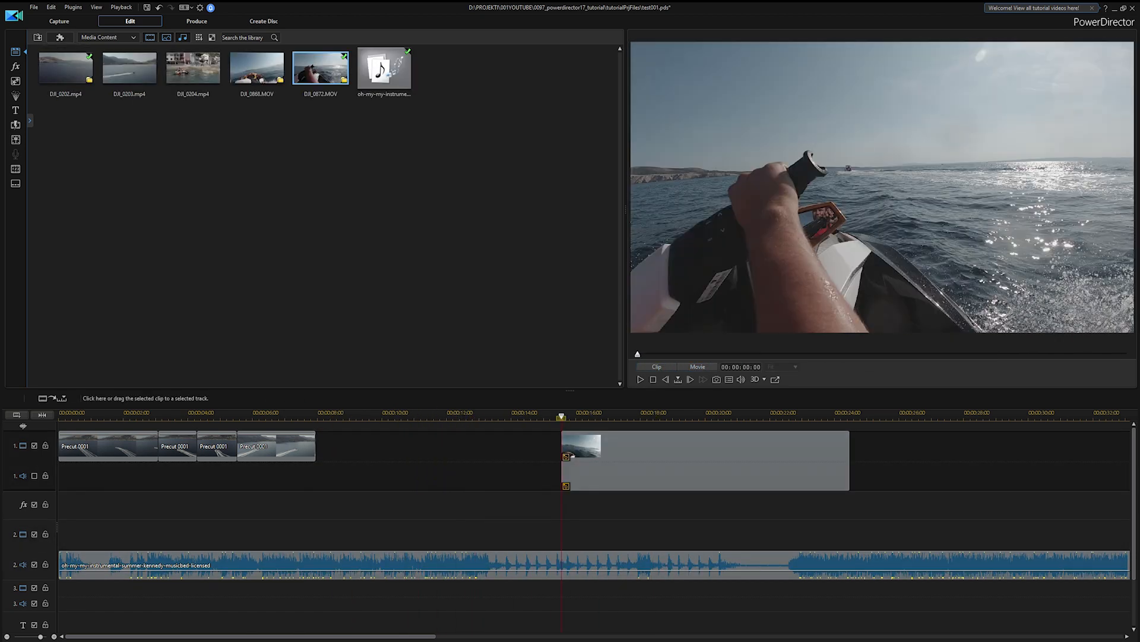
Import DJI_0891.MOV into the gap after the fourth clip on video track 1 and open it in Action Camera Center
drag(143, 267, 414, 250)
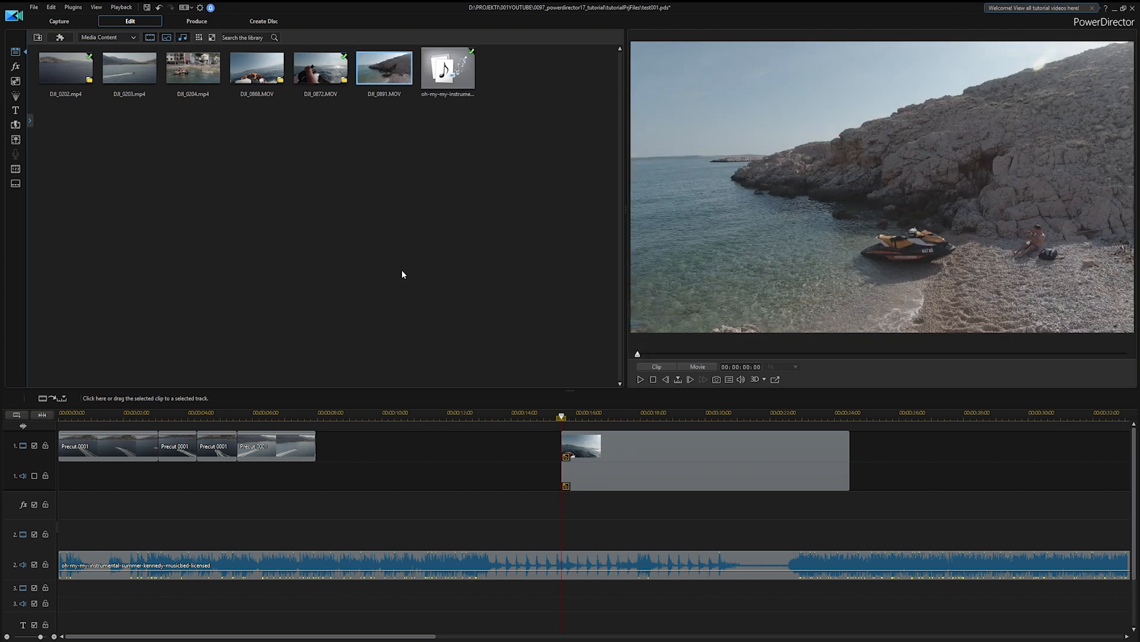
drag(388, 76, 313, 469)
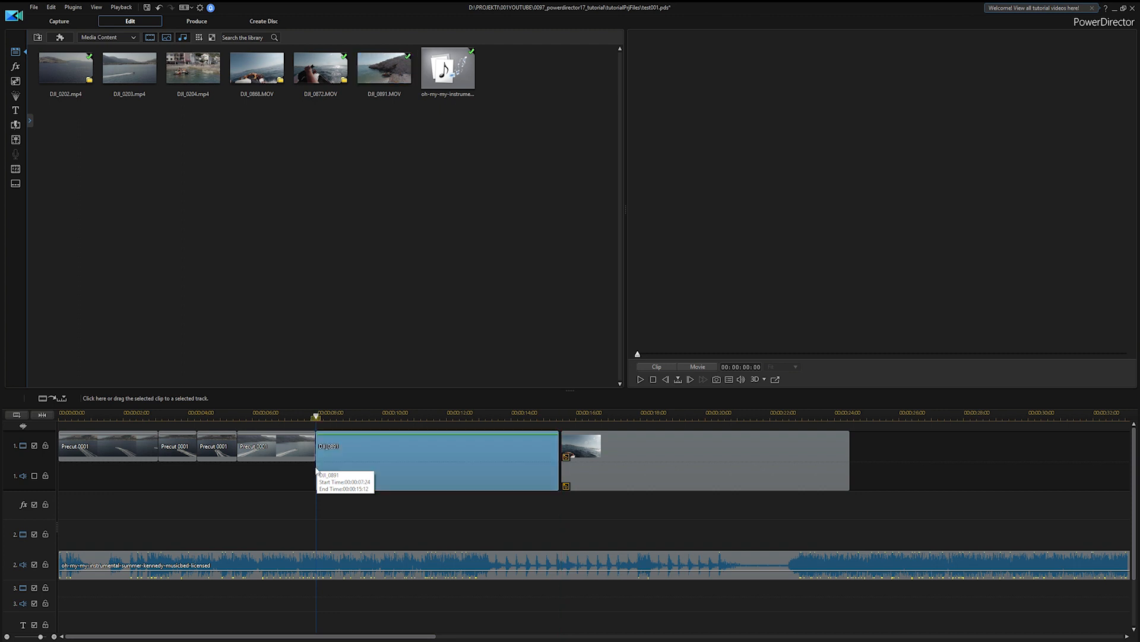
right_click(351, 455)
mouse_move(496, 382)
click(552, 411)
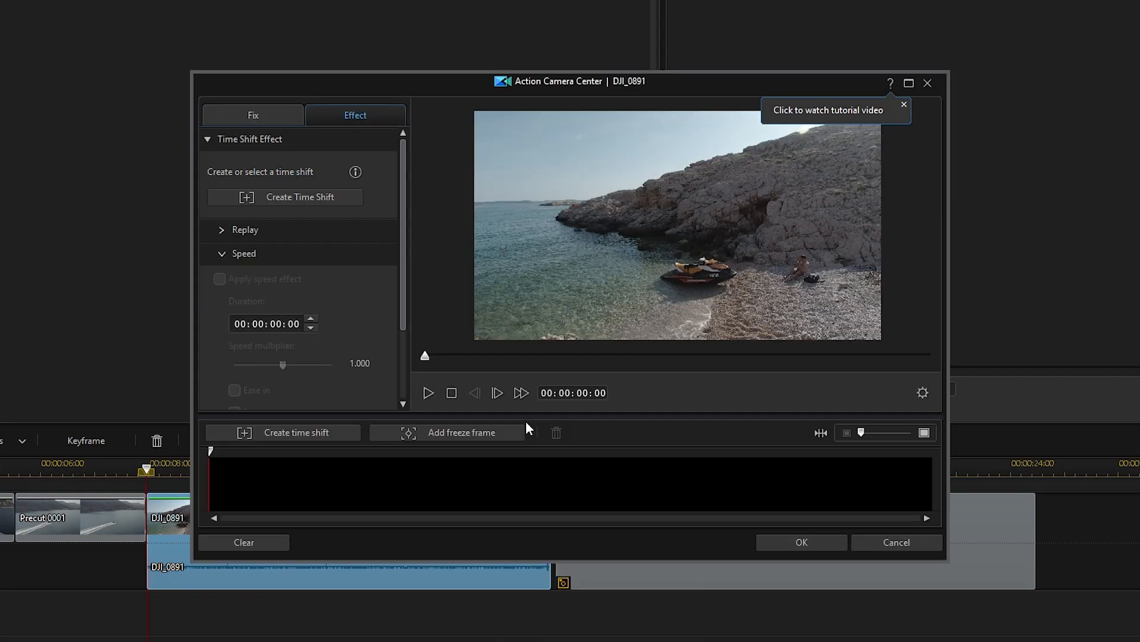
Collapse the Speed settings and enable Lens Correction among the fix options for DJI_0891
click(226, 252)
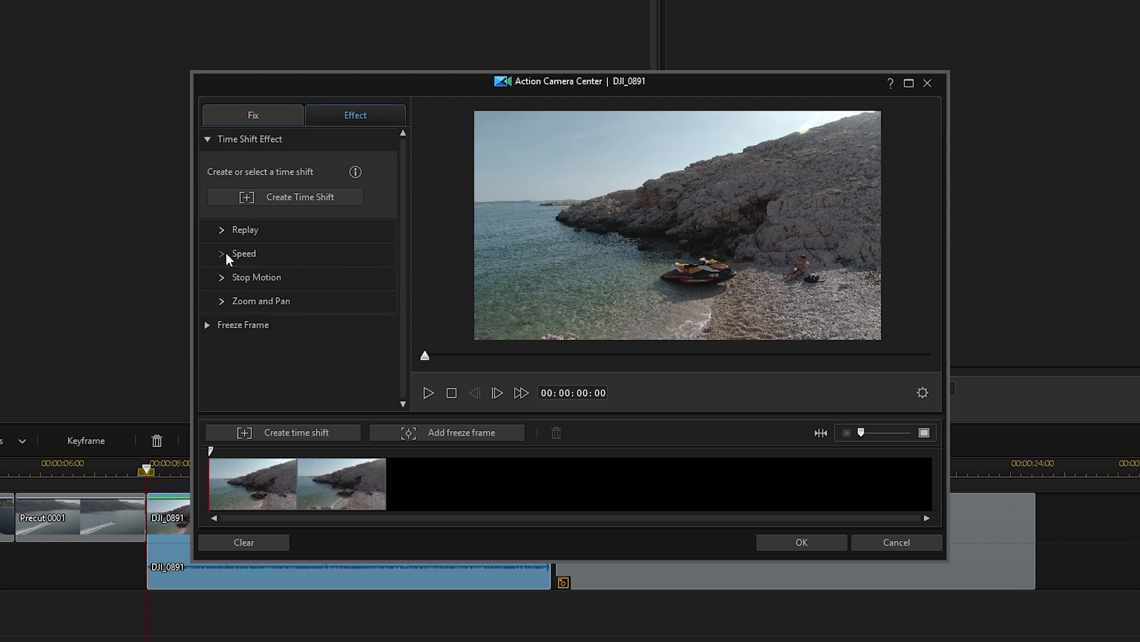
click(261, 116)
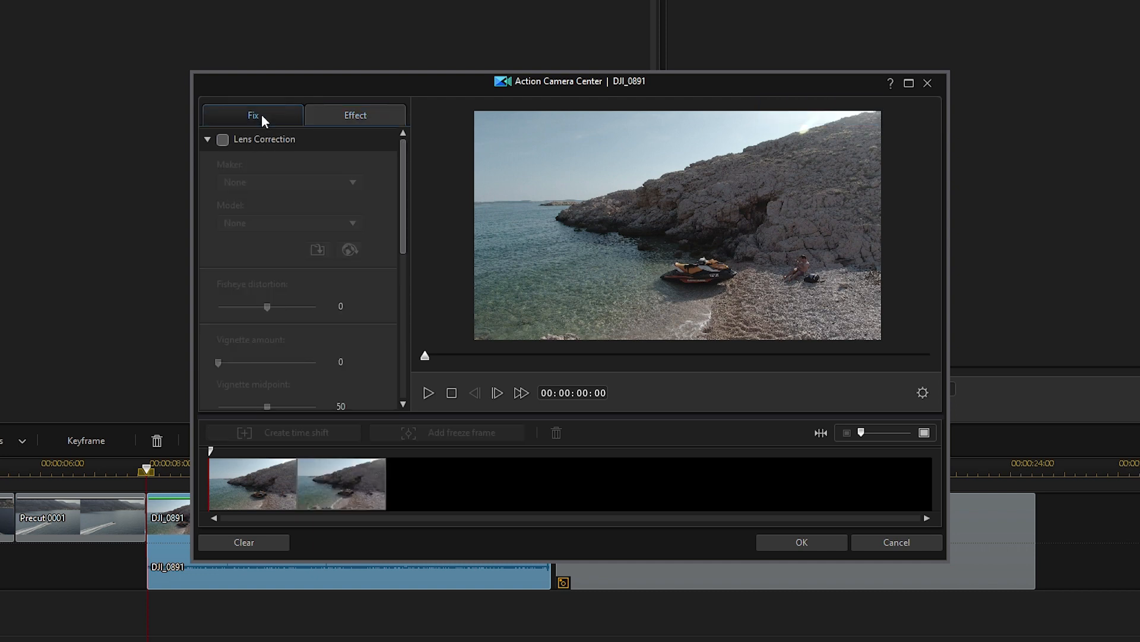
click(208, 141)
click(207, 186)
click(207, 140)
click(222, 140)
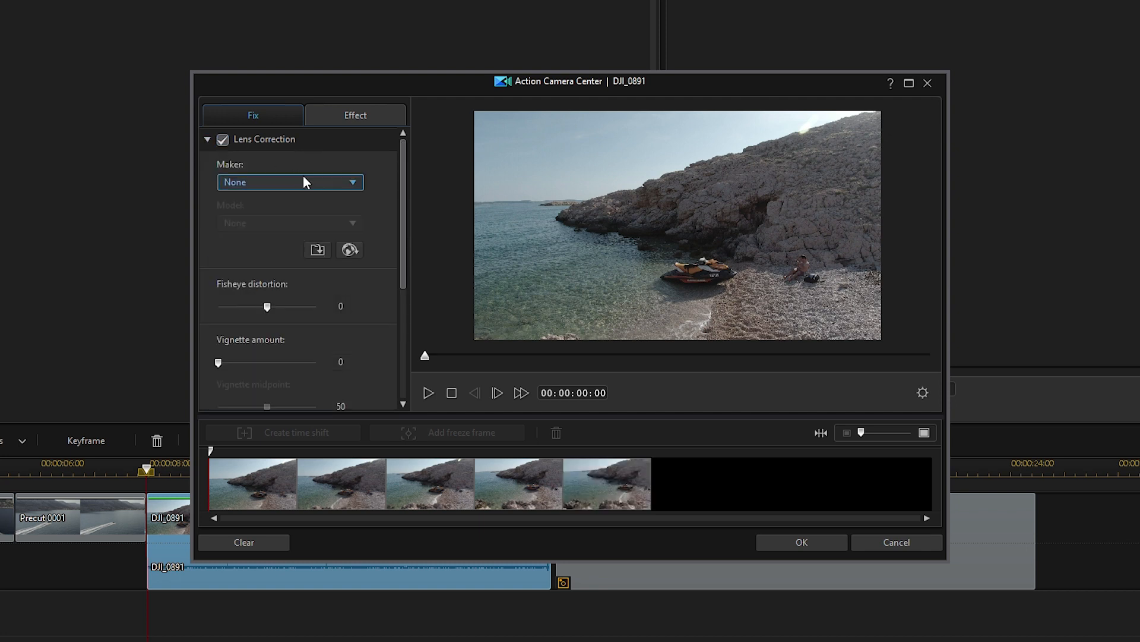
Set the lens maker to DJI and the model to DJI OSMO (DJI), toggling Lens Correction to compare the picture
click(306, 181)
click(262, 229)
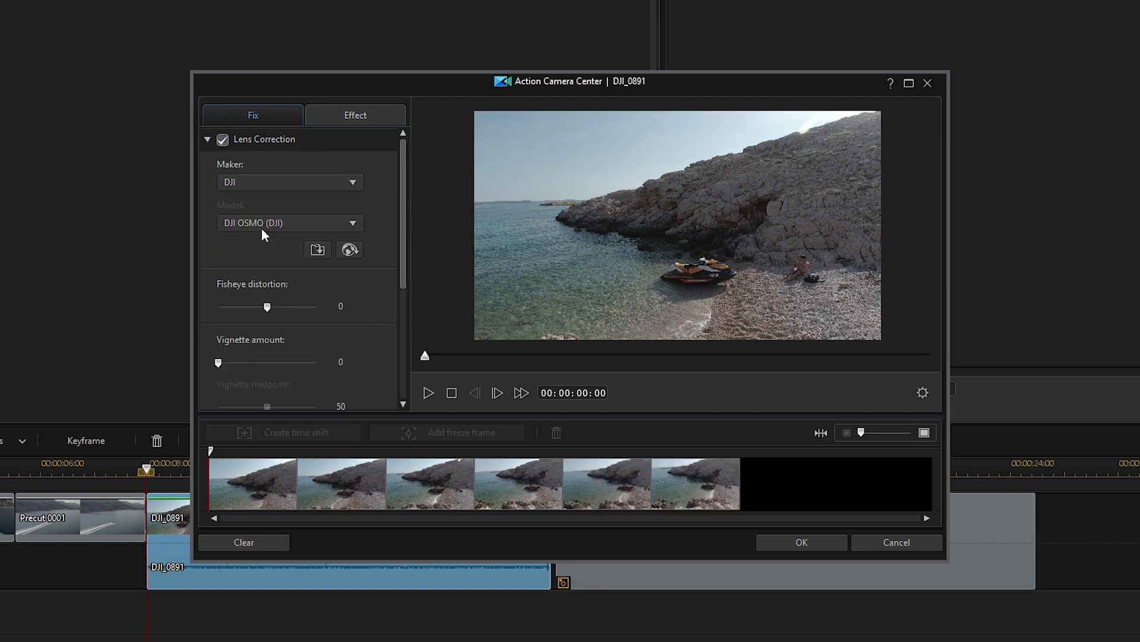
click(283, 224)
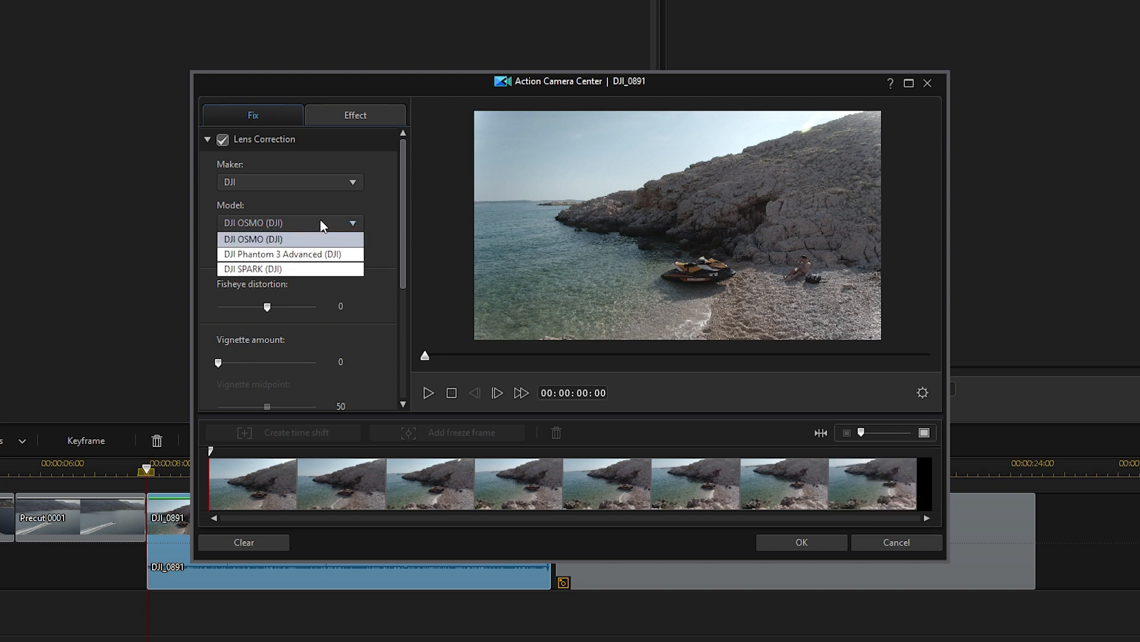
click(317, 239)
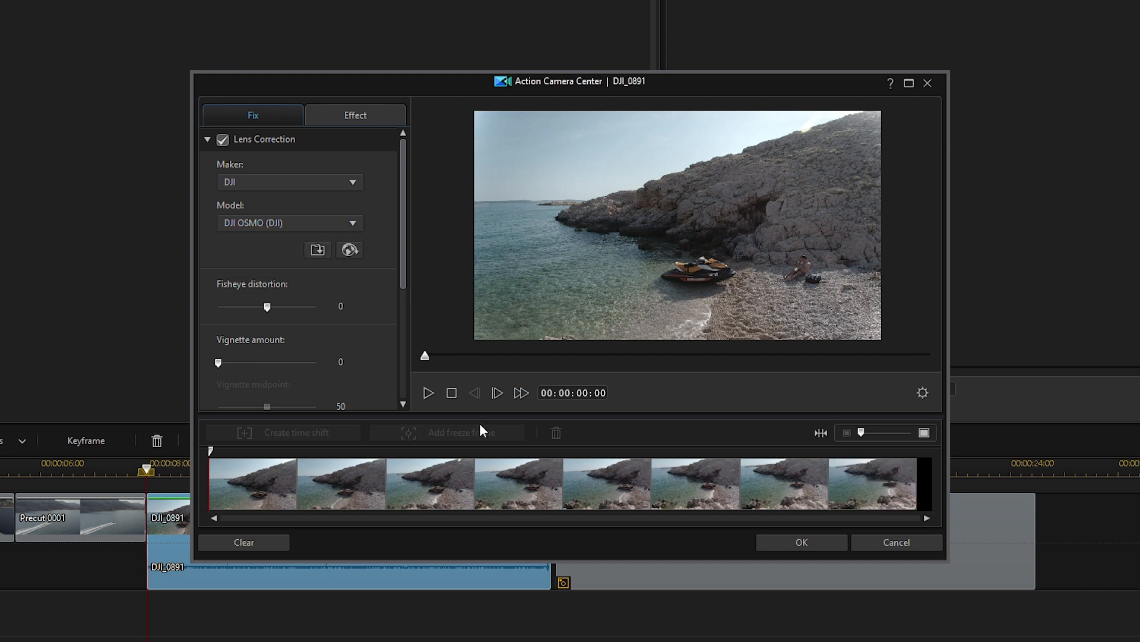
click(224, 141)
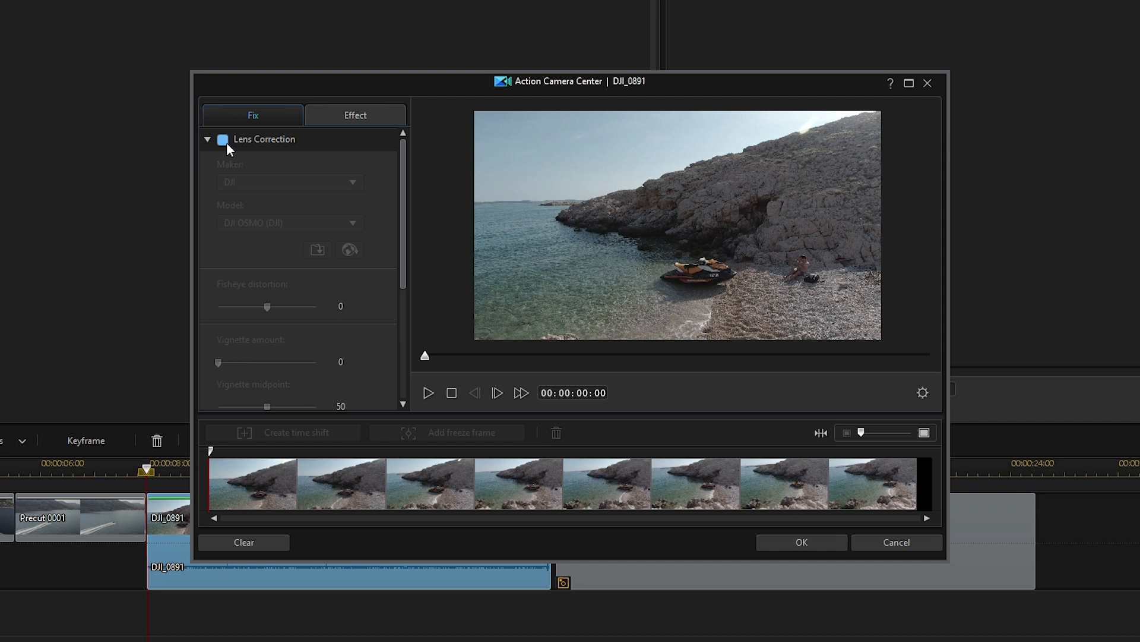
click(227, 142)
Adjust the fisheye distortion slightly in the Lens Correction settings of DJI_0891
scroll(211, 226, down, 1)
mouse_move(267, 262)
mouse_down()
mouse_move(311, 263)
mouse_move(212, 265)
mouse_move(259, 261)
mouse_up()
drag(306, 319, 212, 328)
Stabilize DJI_0891 with the enhanced stabilizer at strength 50, preview the result, and apply the fixes
scroll(210, 304, down, 3)
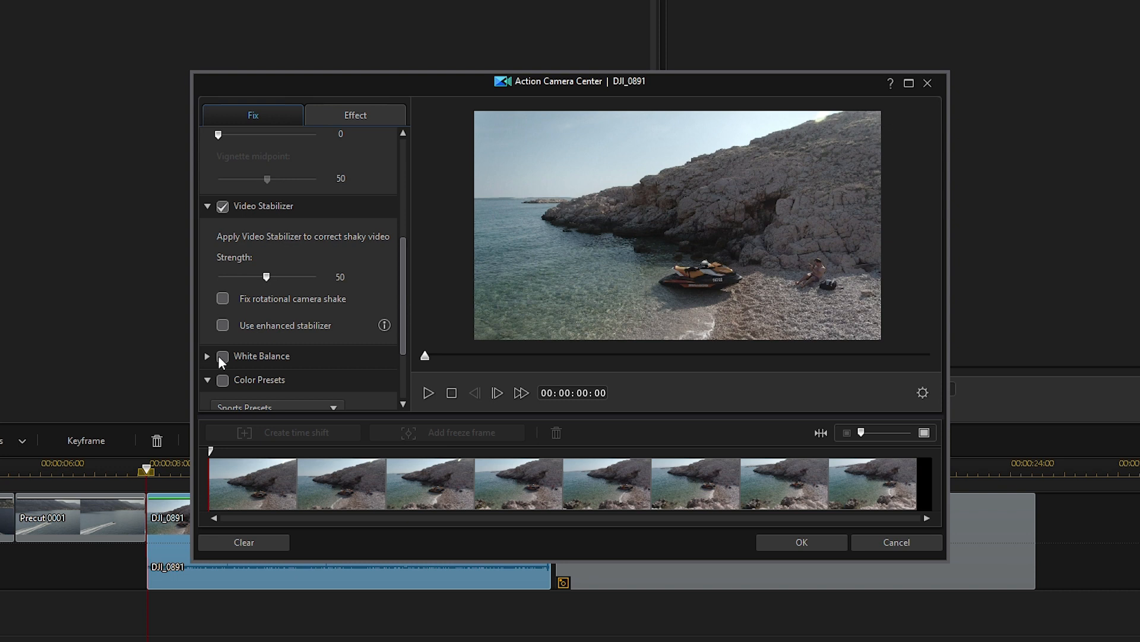
click(222, 325)
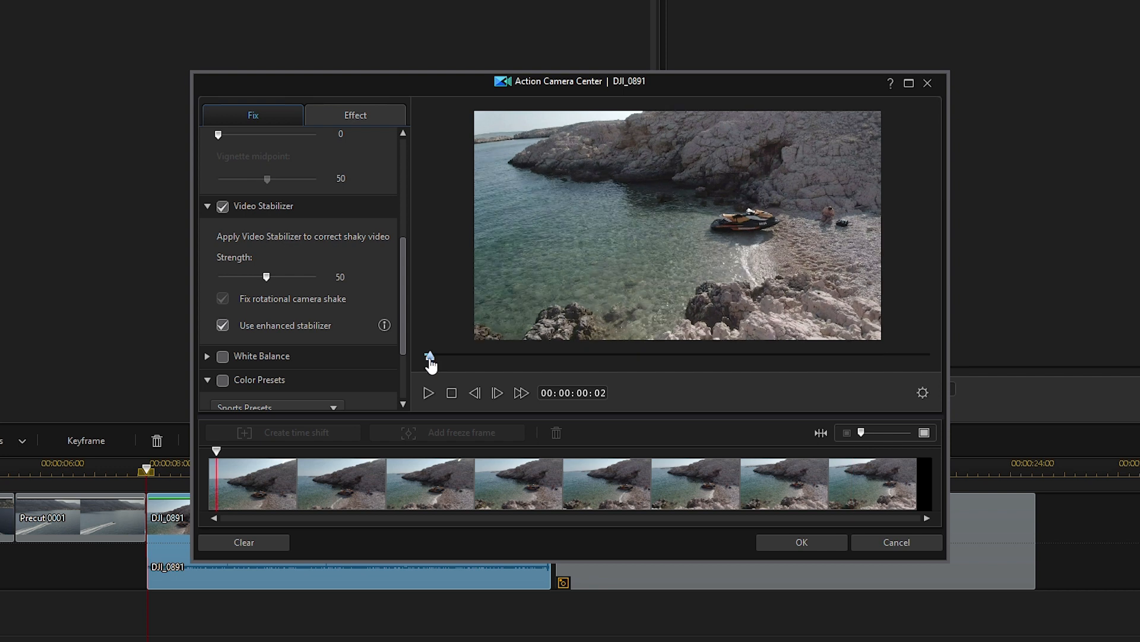
click(429, 393)
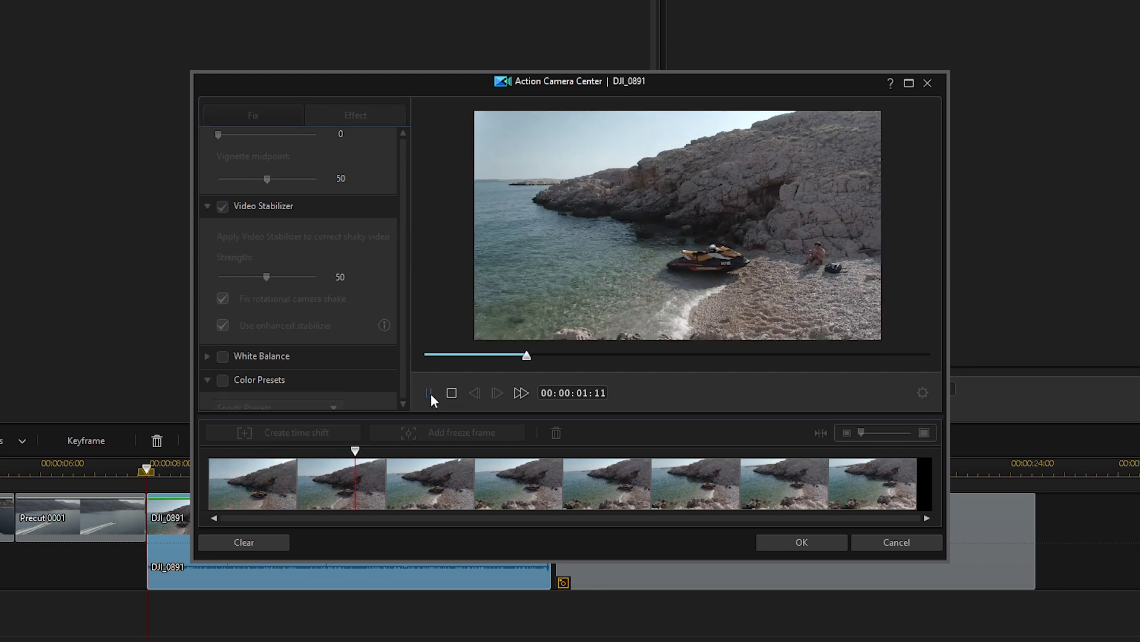
click(429, 393)
click(829, 549)
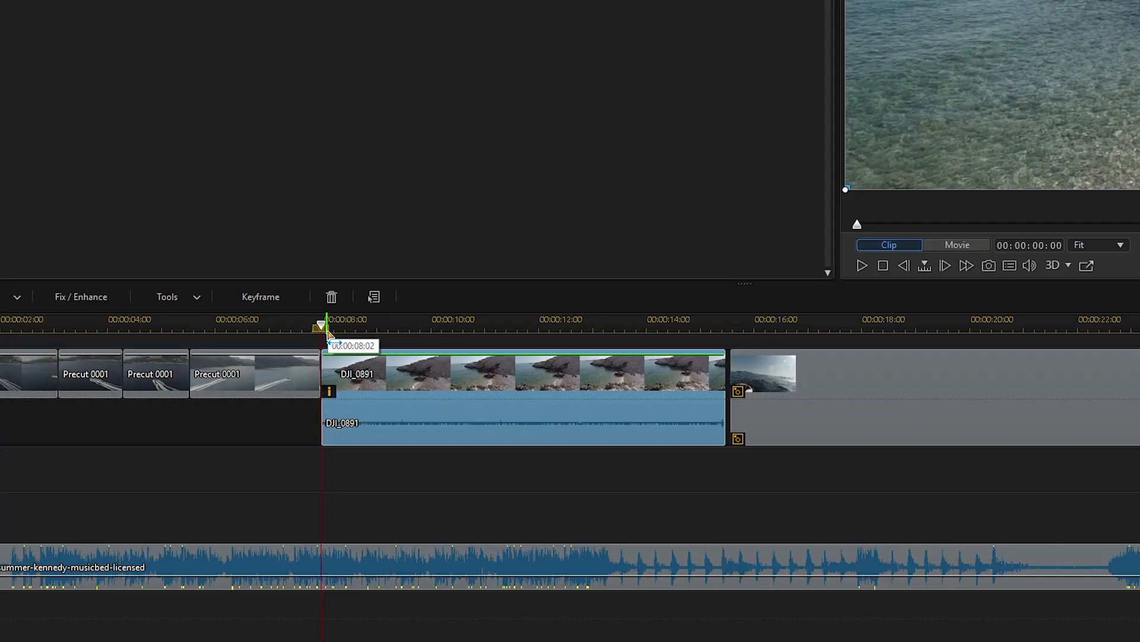
Select the timeline range covering the DJI_0891 clip and render its preview
drag(326, 331, 732, 357)
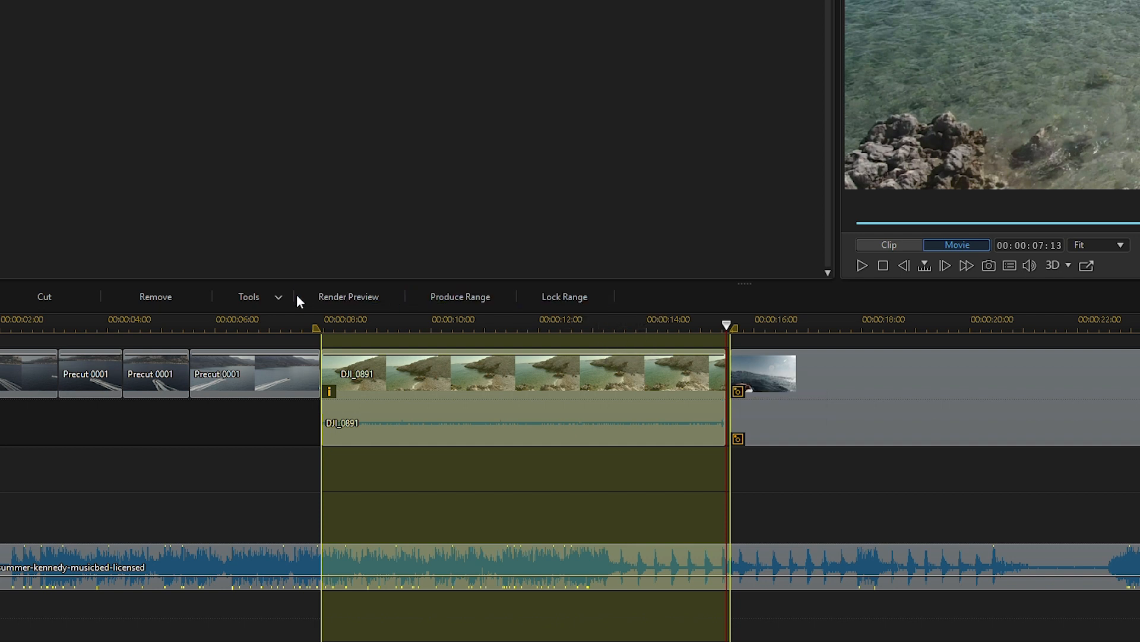
click(328, 300)
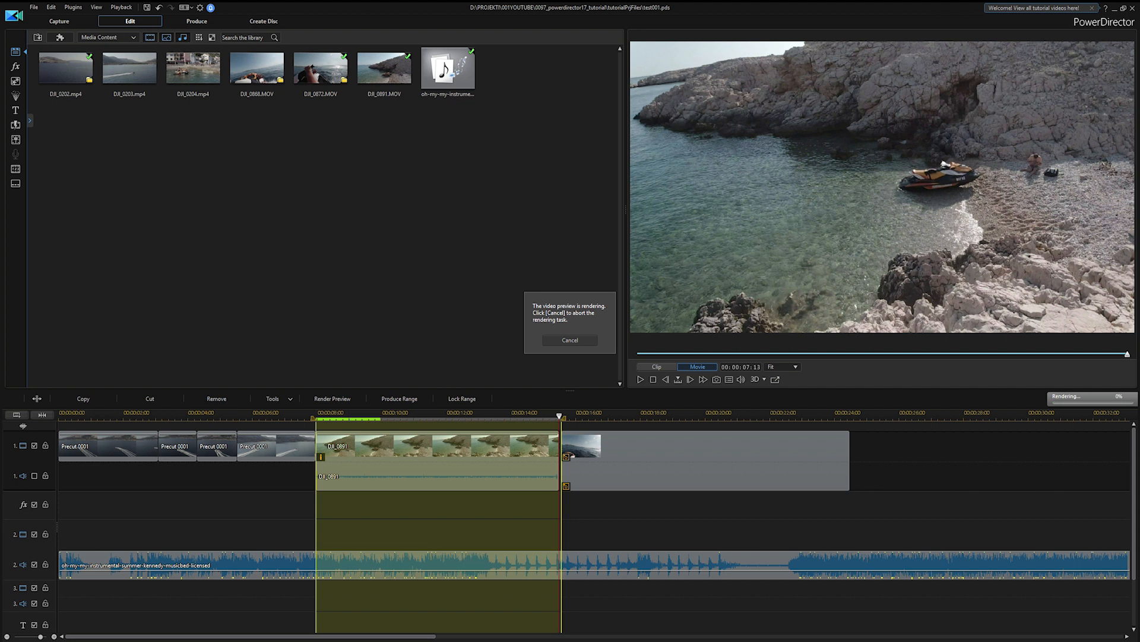
key(ctrl+shift+Escape)
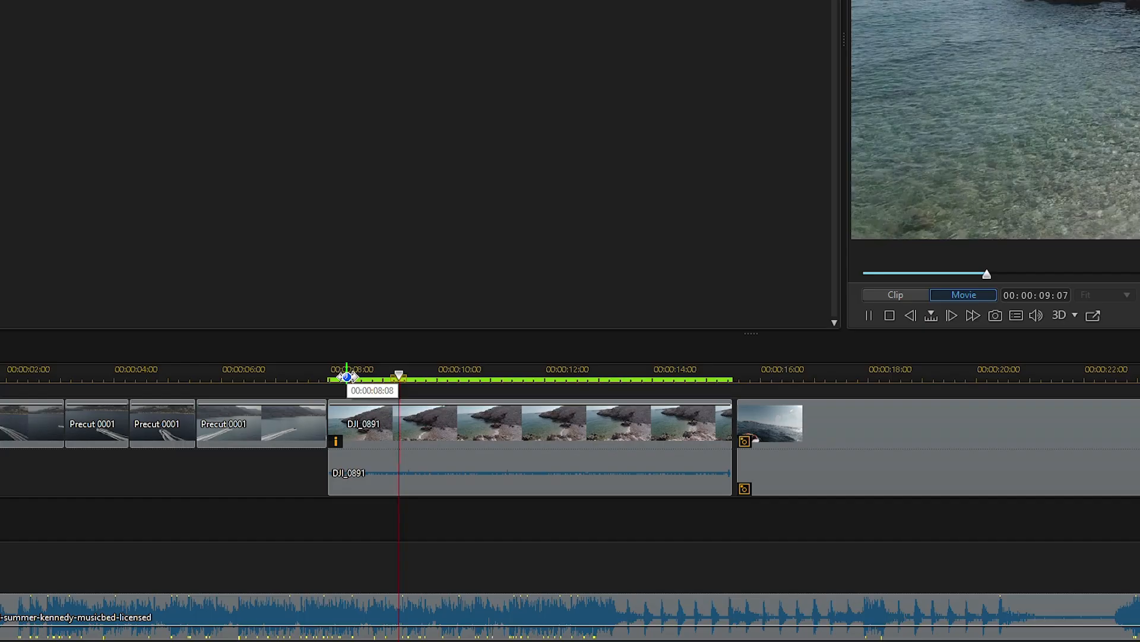
Shorten the DJI_0891 clip, keep it directly after the fourth clip, and play back the sequence to check the cut
drag(329, 422, 387, 428)
click(546, 435)
click(296, 375)
click(646, 453)
key(space)
key(space)
click(423, 437)
drag(413, 435, 351, 433)
click(298, 374)
click(552, 462)
key(space)
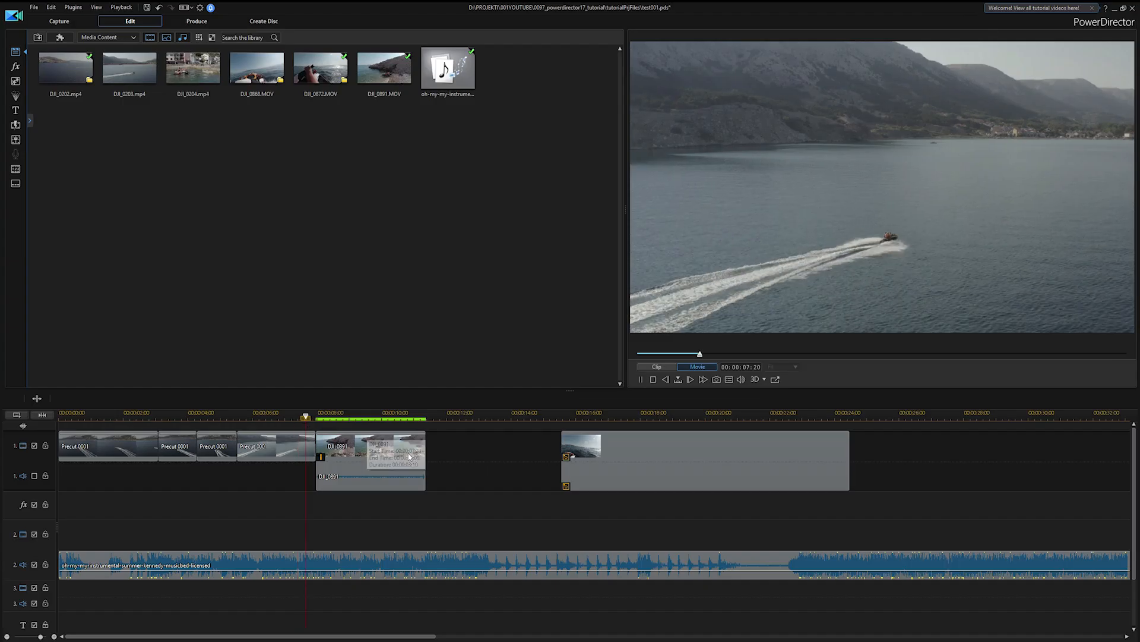
key(space)
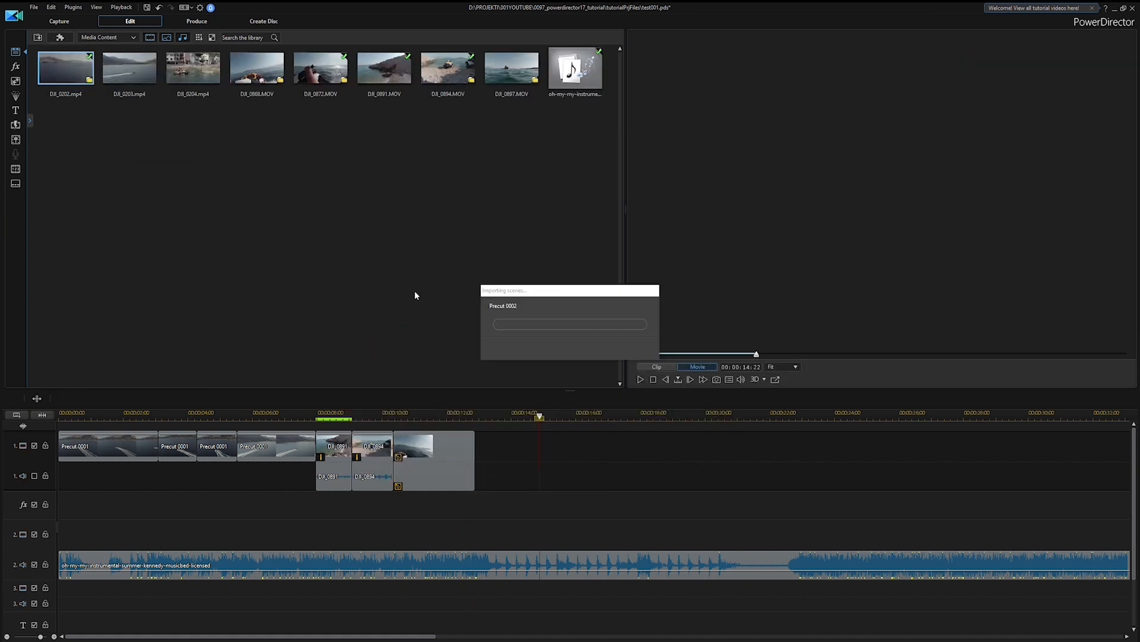
Place the new DJI_0202.mp4 precut directly after the last clip on video track 1 and play it back
drag(186, 90, 478, 447)
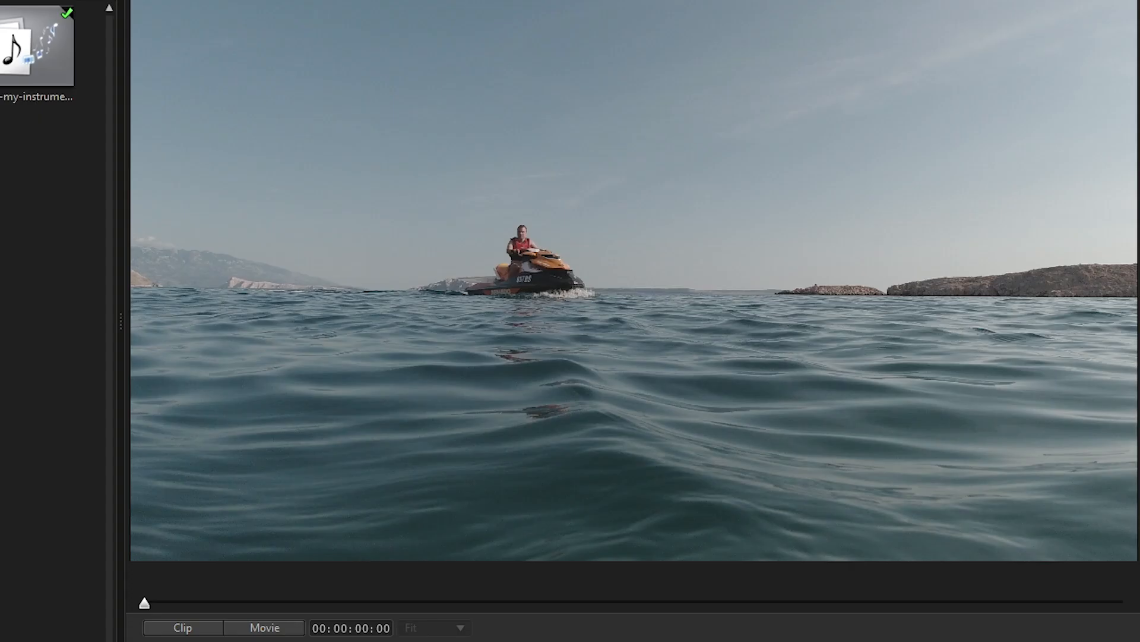
key(space)
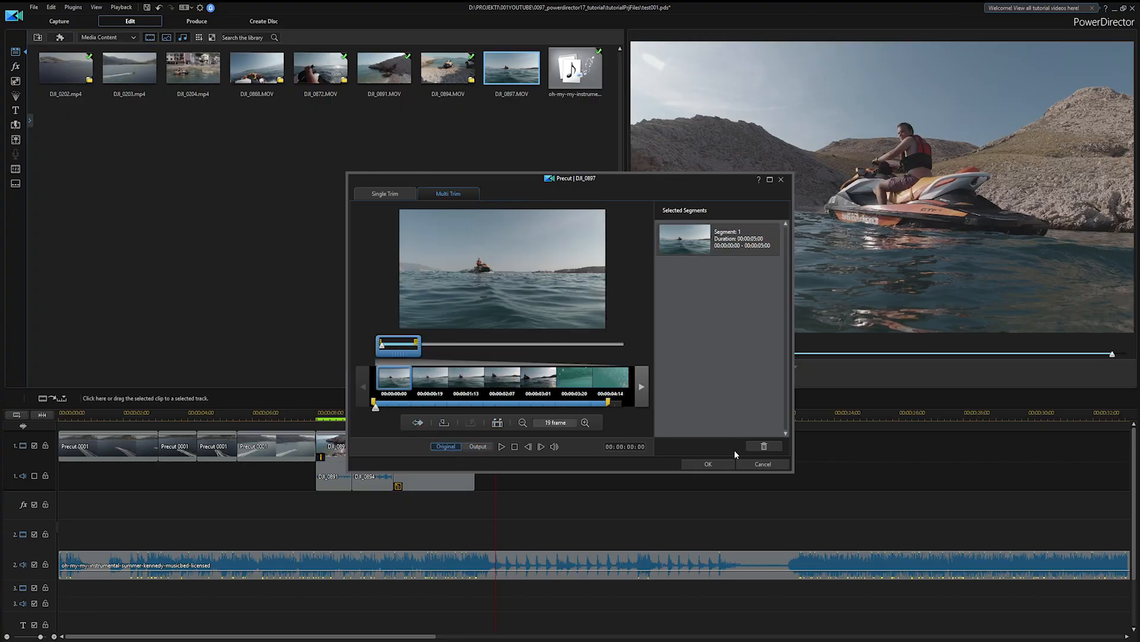
Precut DJI_0897 as a Multi Trim segment from 00:00:00:00 to 00:00:05:00 and browse DJI_0878 for its own segment
click(710, 464)
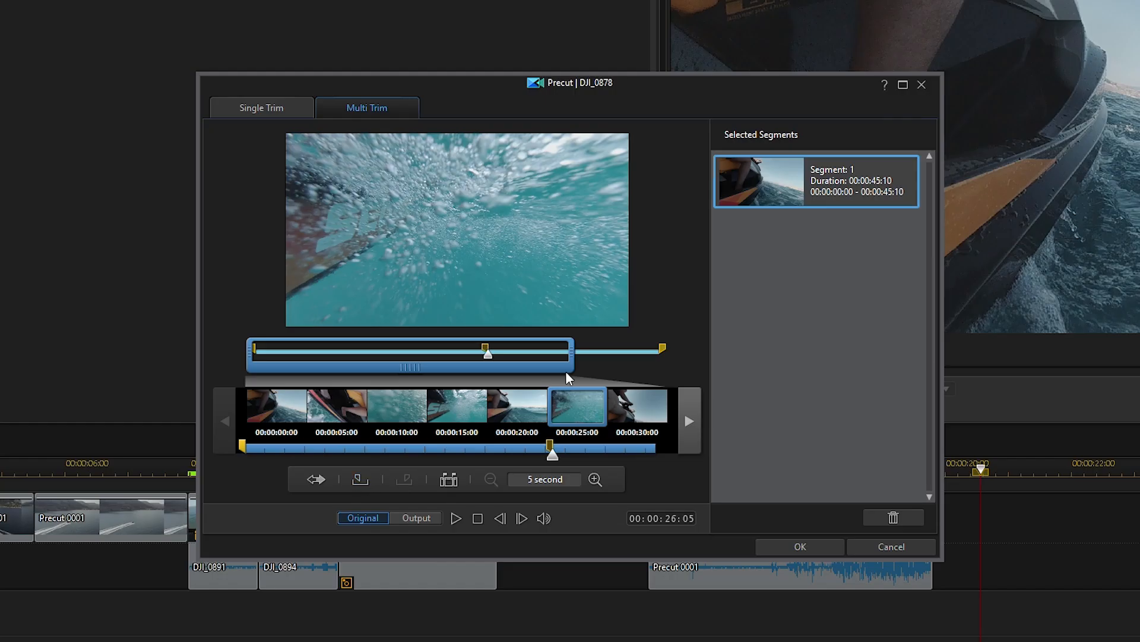
drag(488, 364, 514, 364)
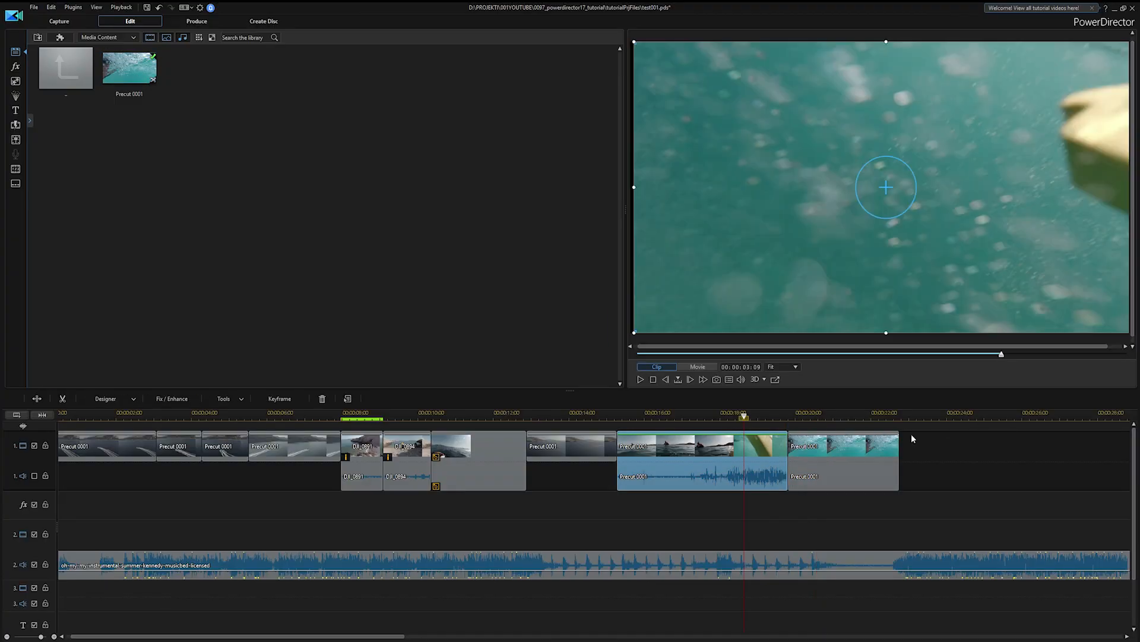
drag(738, 417, 776, 418)
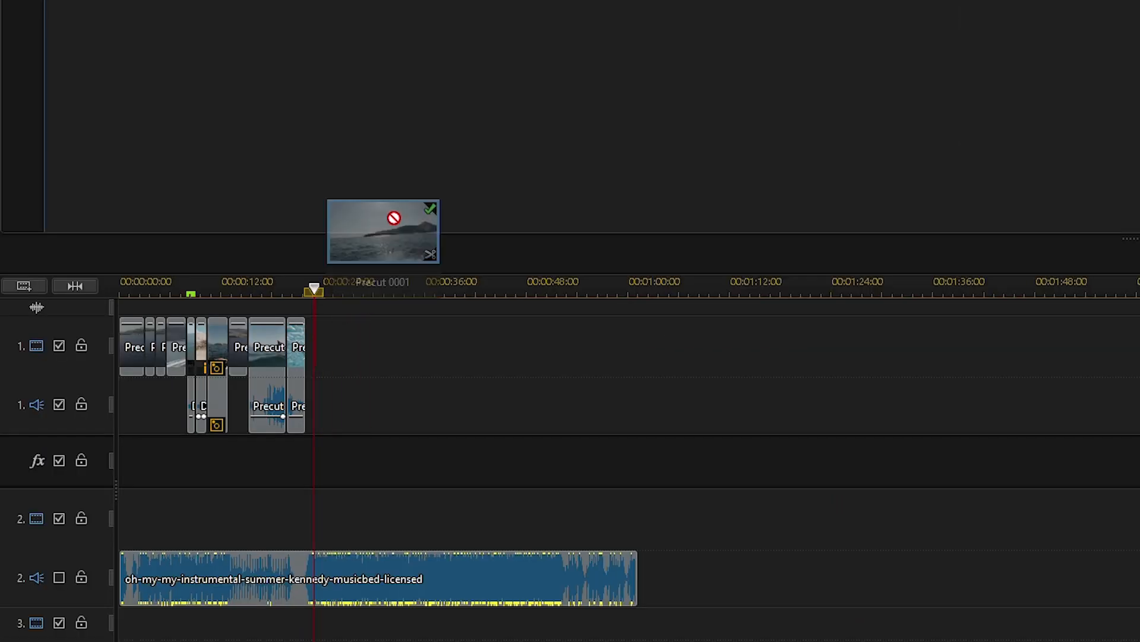
Trim the end of the precut newly added last on video track 1 to the playhead with Trim Only and save the project
drag(383, 232, 305, 362)
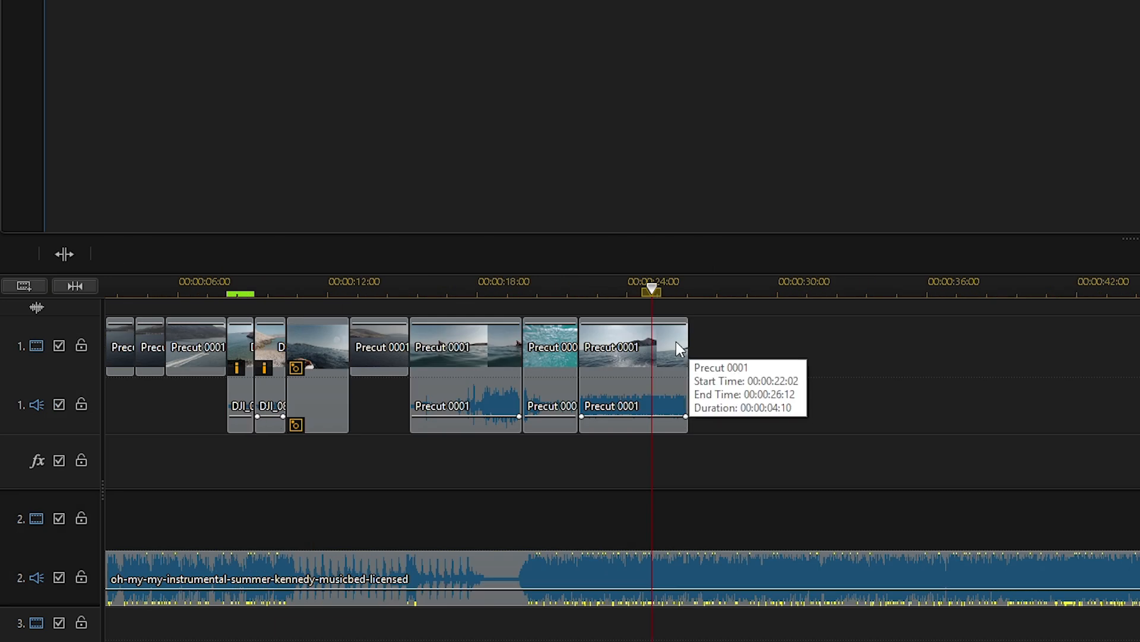
click(680, 347)
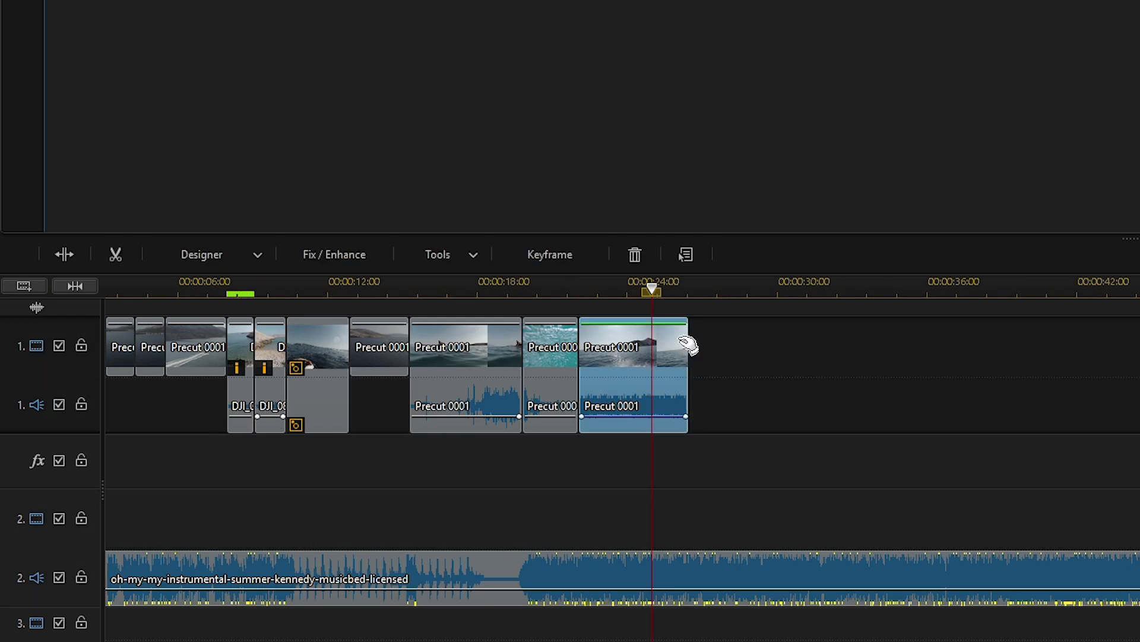
drag(685, 349, 651, 352)
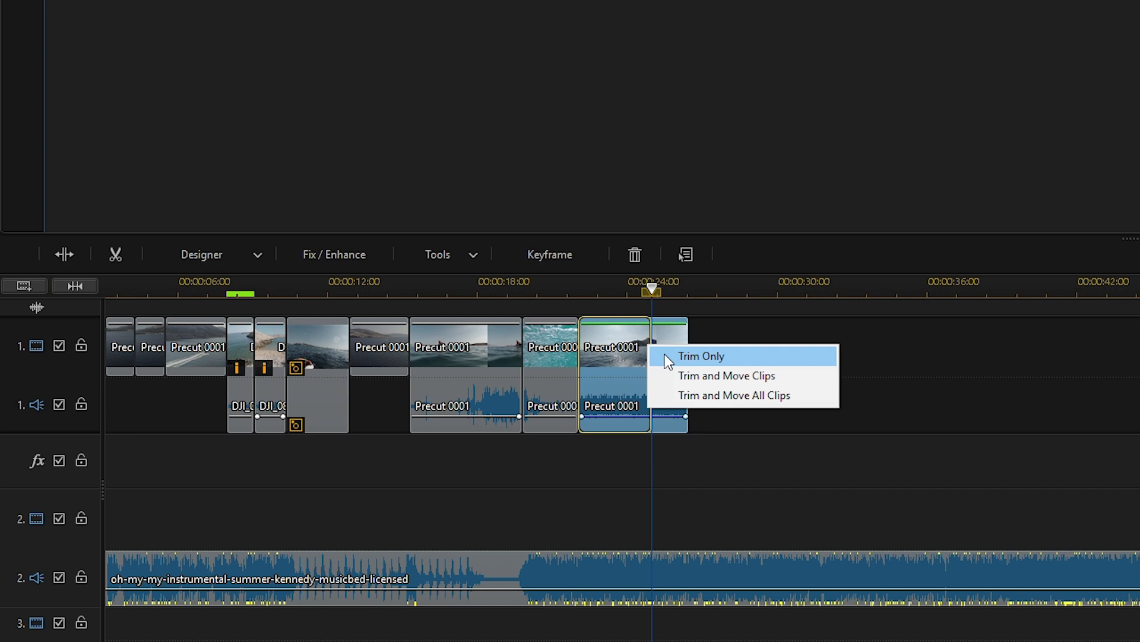
click(666, 356)
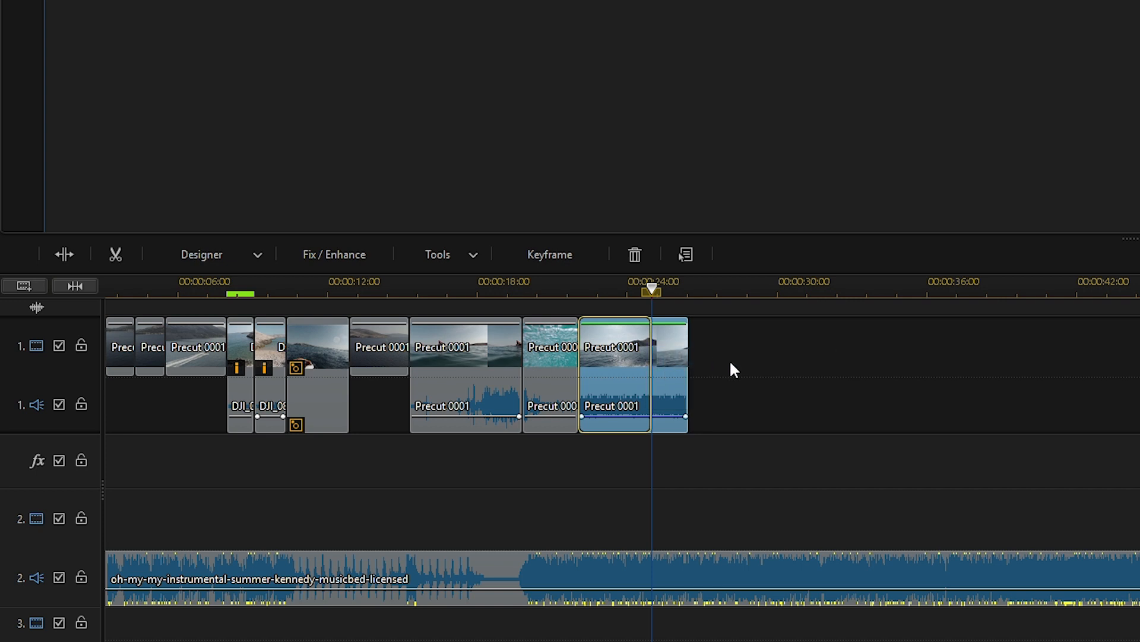
key(ctrl+s)
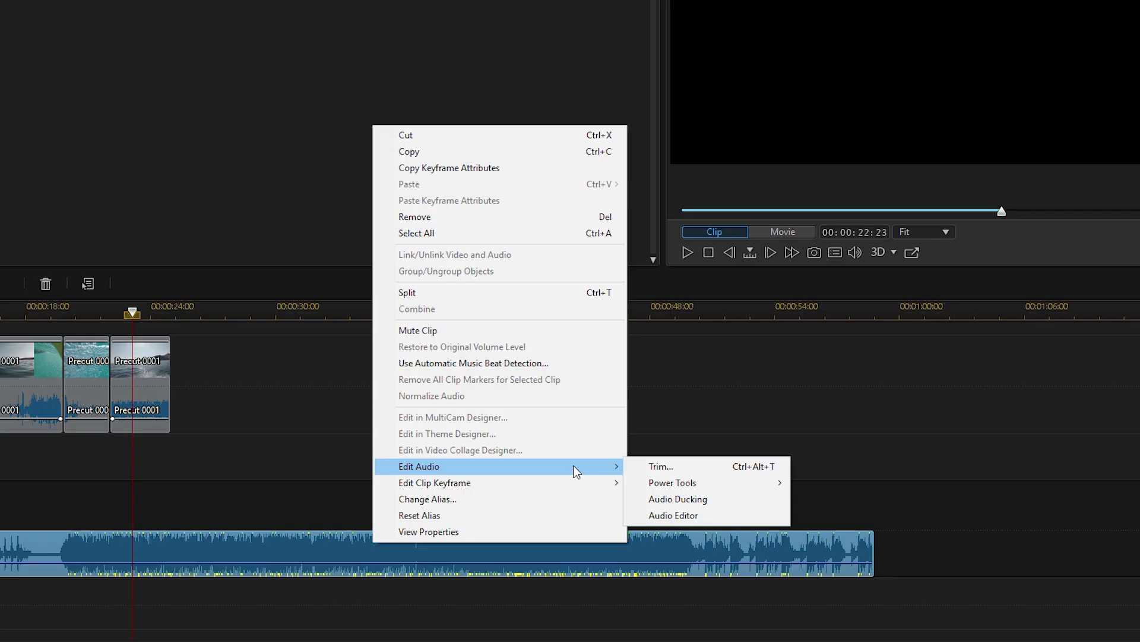
Detect beat markers automatically in the music clip with a minimum time of 0.5 between beat markers
click(531, 363)
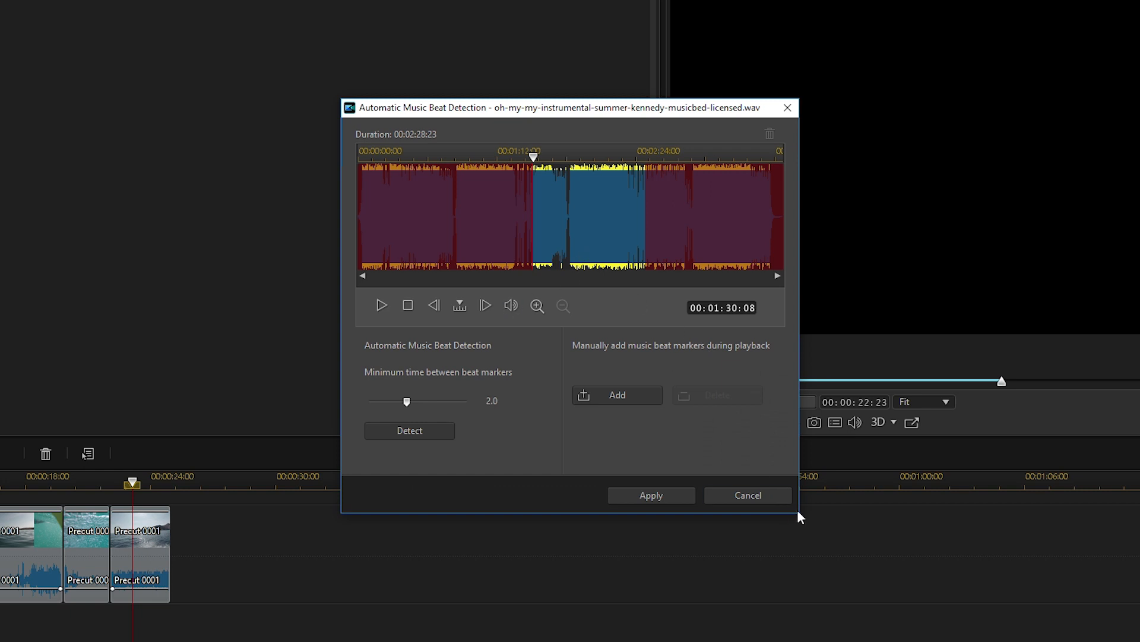
drag(432, 405, 377, 402)
click(452, 435)
click(627, 344)
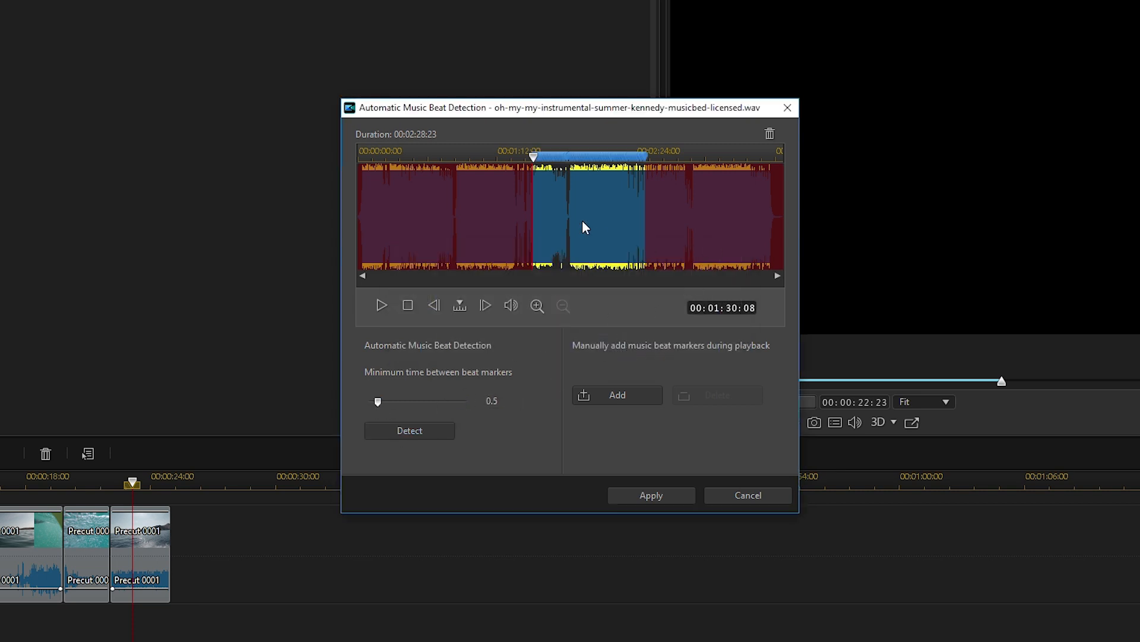
Play through the detected beat markers on the enlarged waveform and apply them to the music clip
click(535, 314)
key(space)
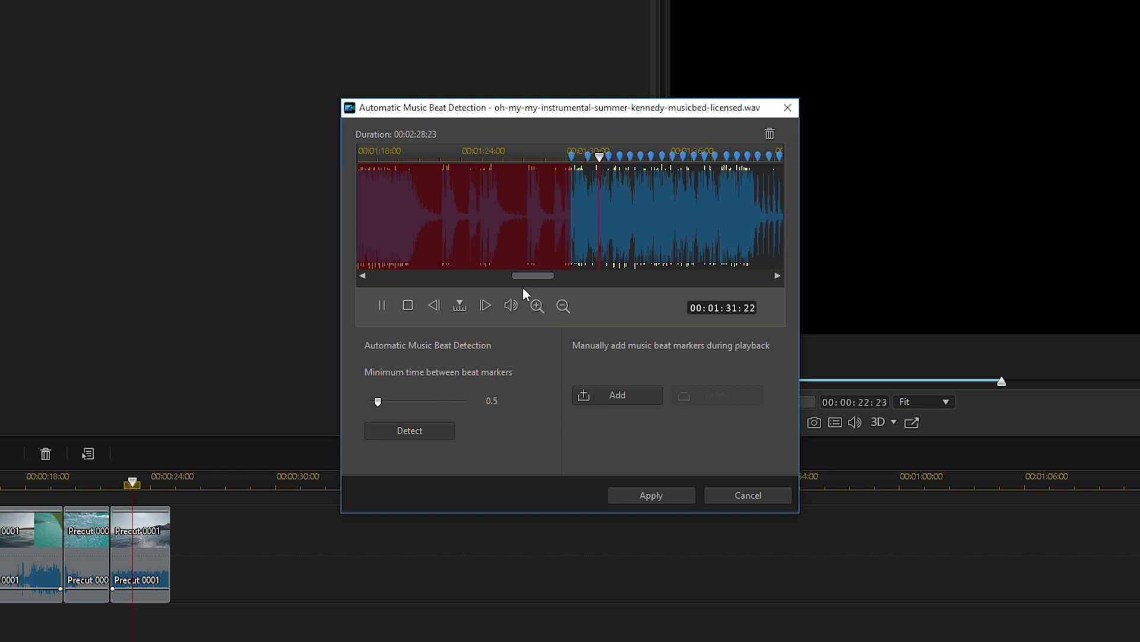
key(space)
click(536, 304)
drag(511, 150, 477, 150)
key(space)
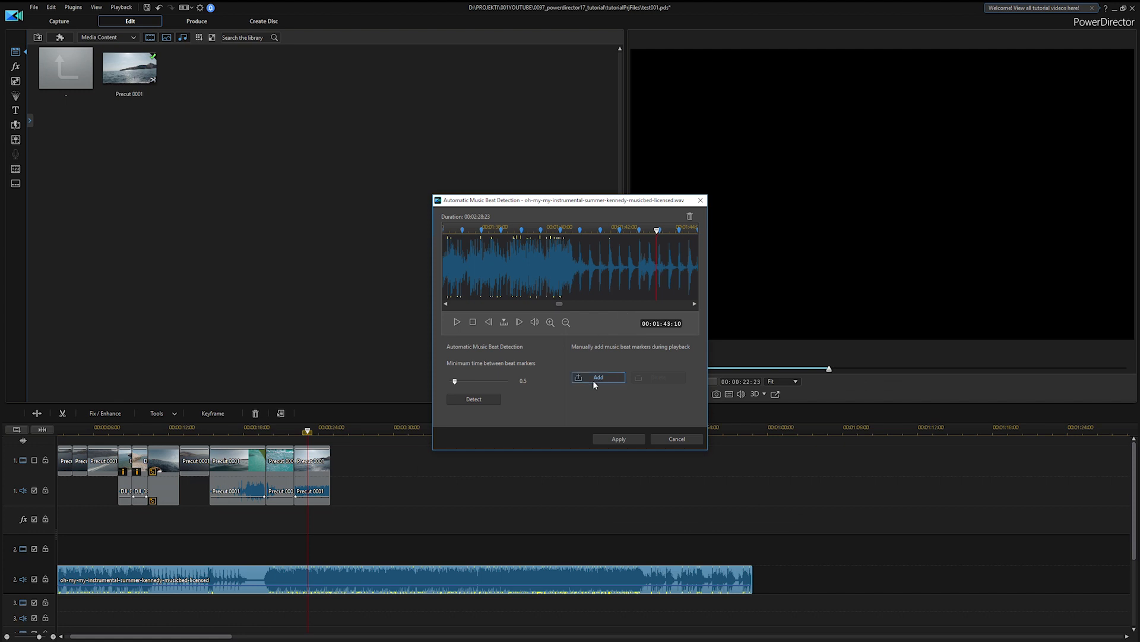
click(619, 439)
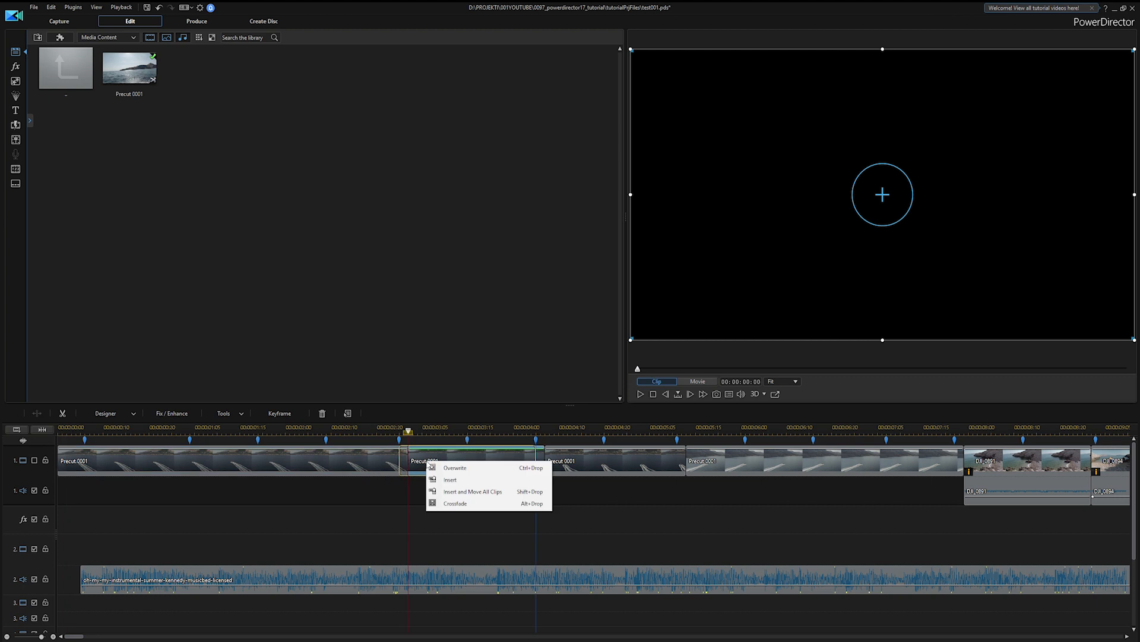
Split the music clip at about 00:00:29 and again at about 00:00:48
click(542, 476)
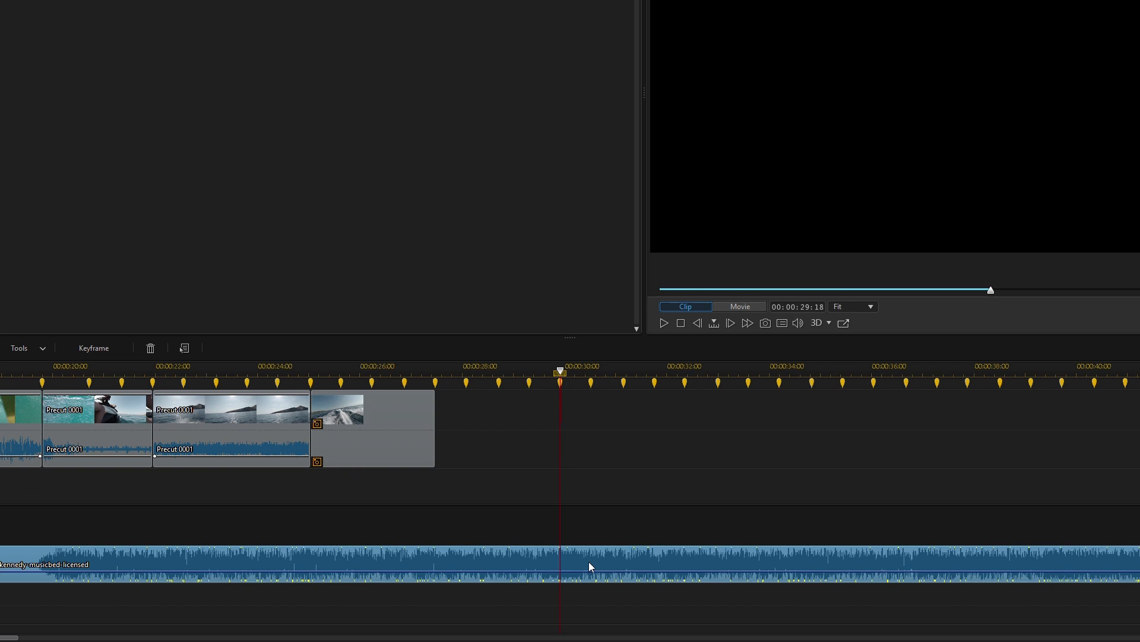
right_click(589, 561)
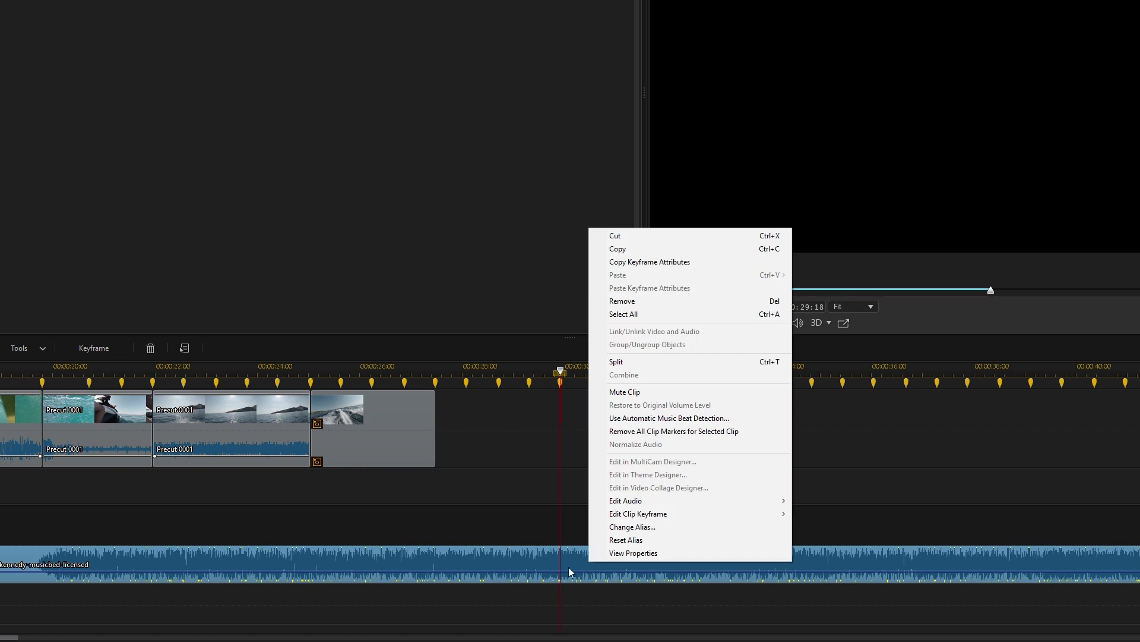
click(662, 362)
scroll(681, 506, down, 2)
click(450, 364)
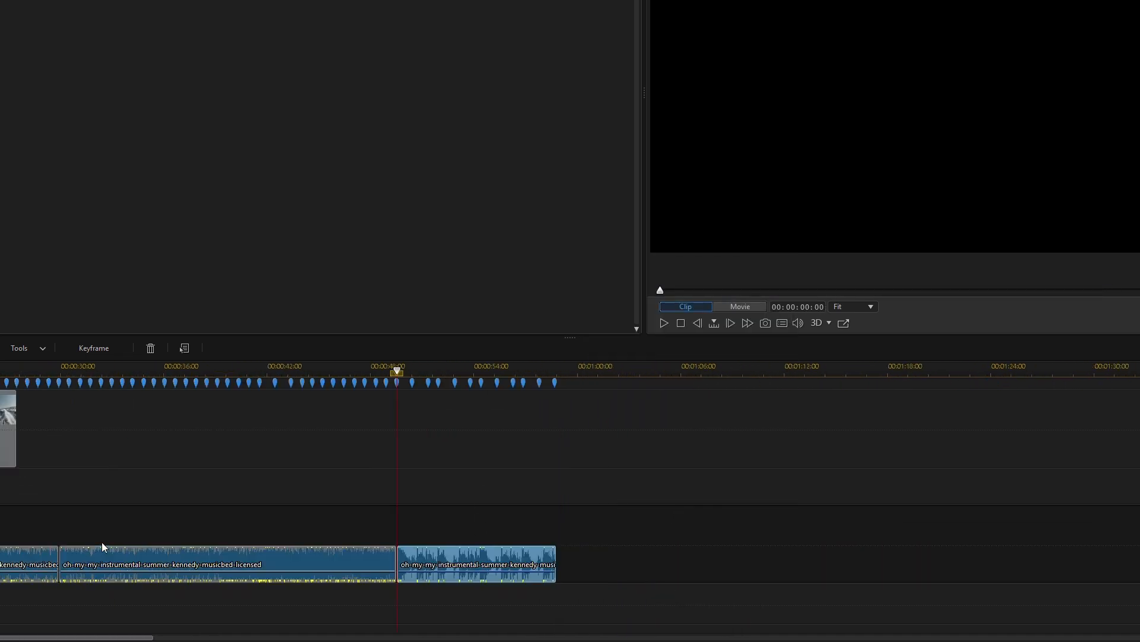
Remove the middle section of the split music clip and fill the gap
scroll(121, 554, left, 2)
click(256, 562)
key(Delete)
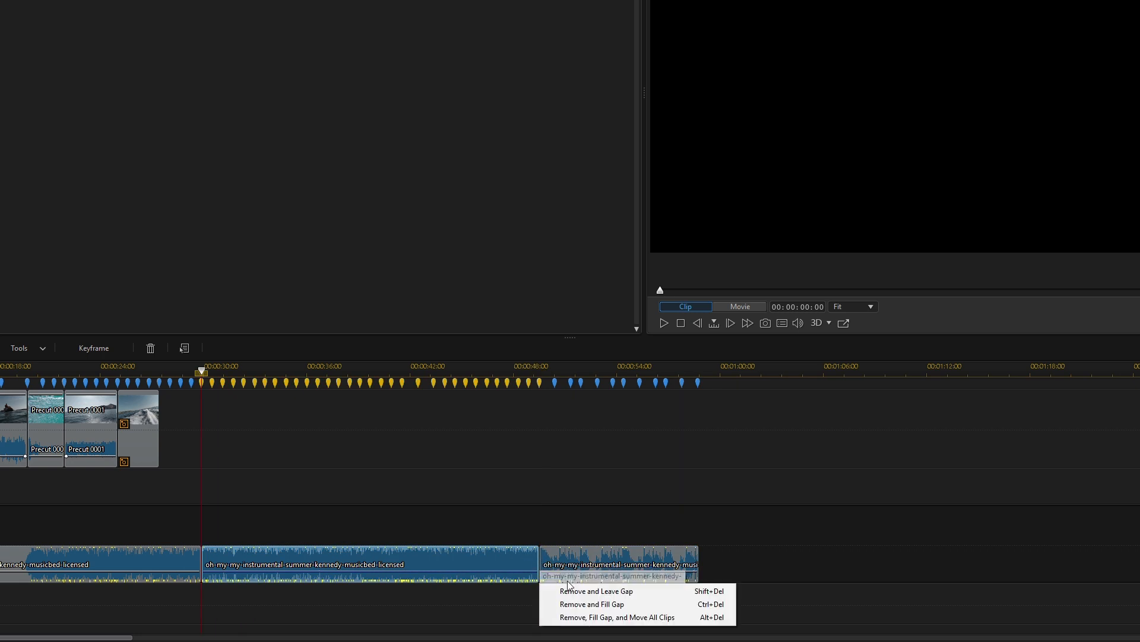
click(592, 604)
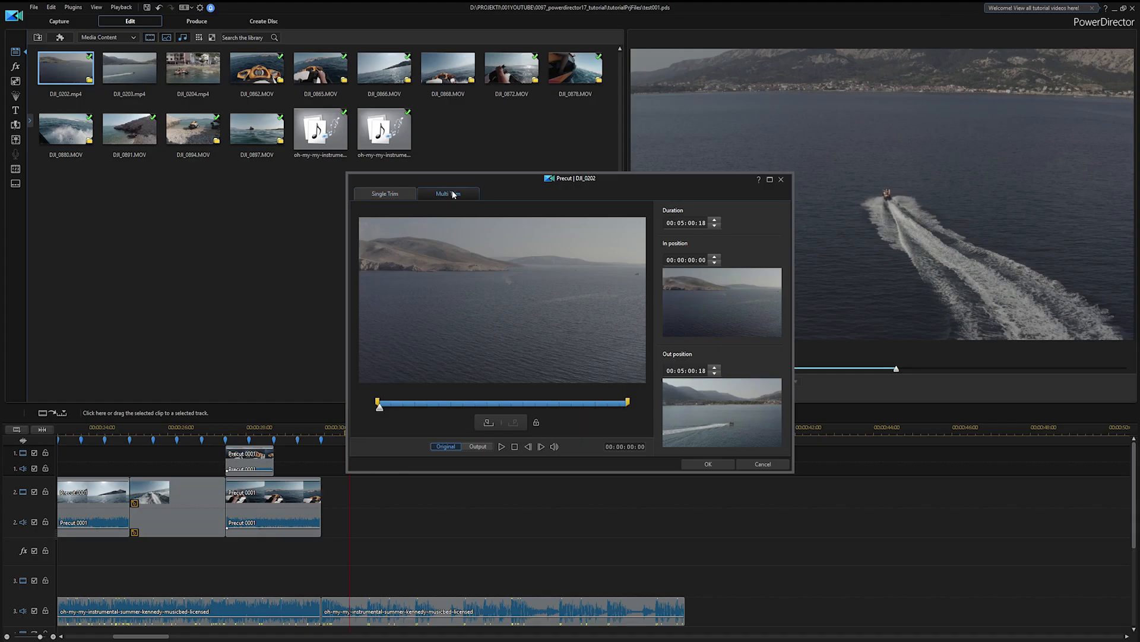
Precut the aerial shot of the jet ski's wake, place it directly after the last clip on video track 2, and play it back
click(452, 195)
drag(419, 355, 507, 357)
click(502, 447)
click(444, 422)
drag(256, 69, 324, 499)
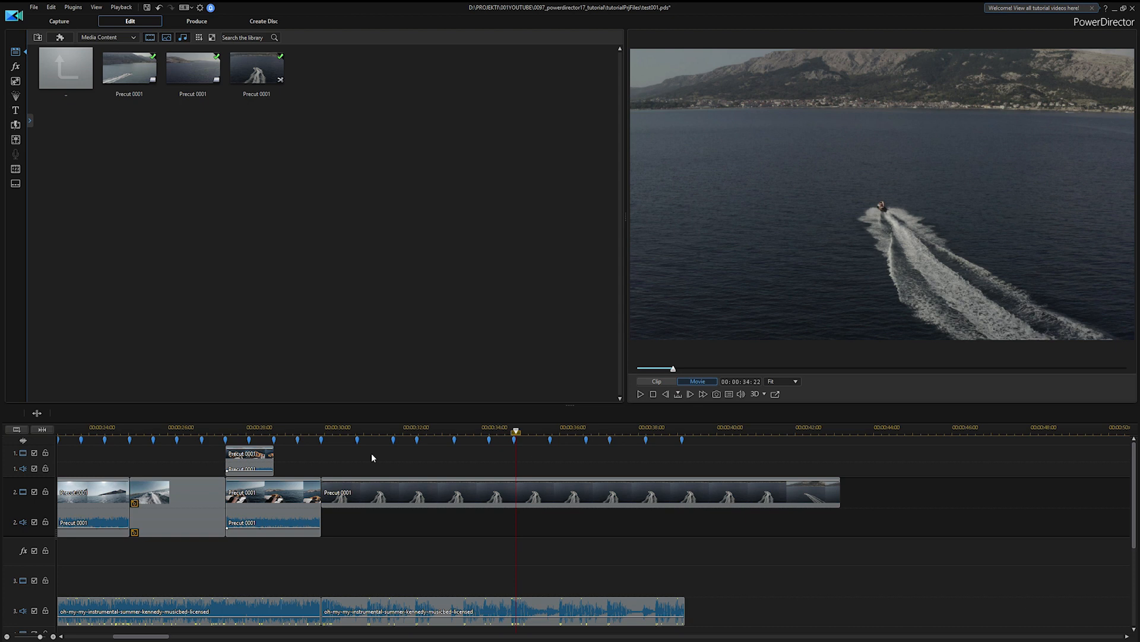
key(space)
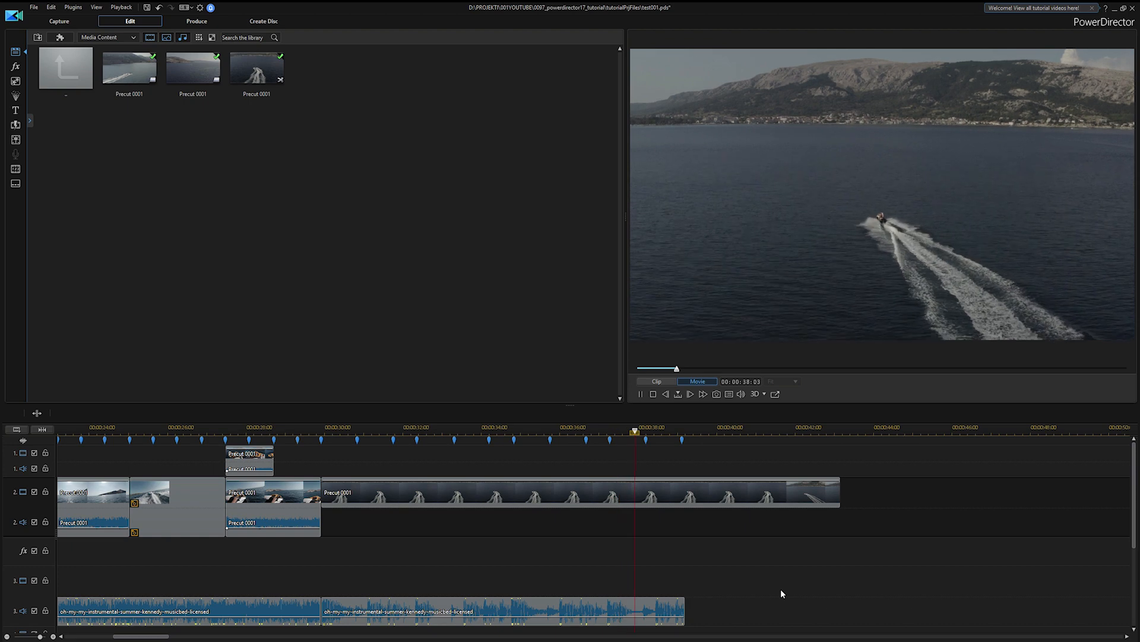
Fade out the last music clip with volume keyframes, starting between 00:00:02:00 and 00:00:03:00 and ending near the clip's end
right_click(701, 601)
mouse_move(758, 566)
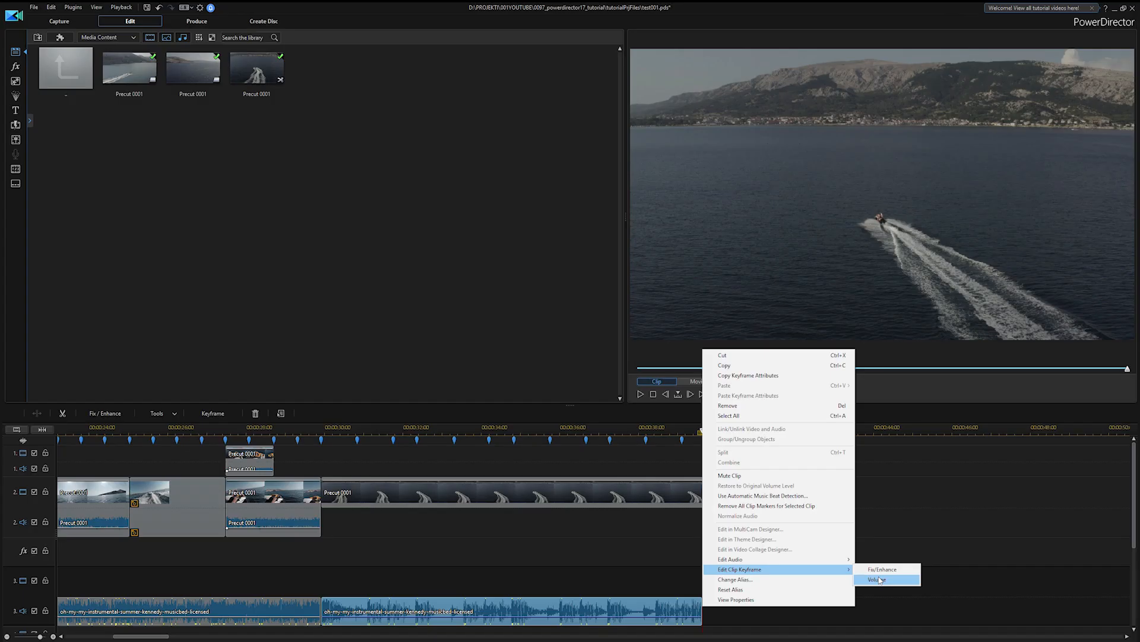
click(854, 549)
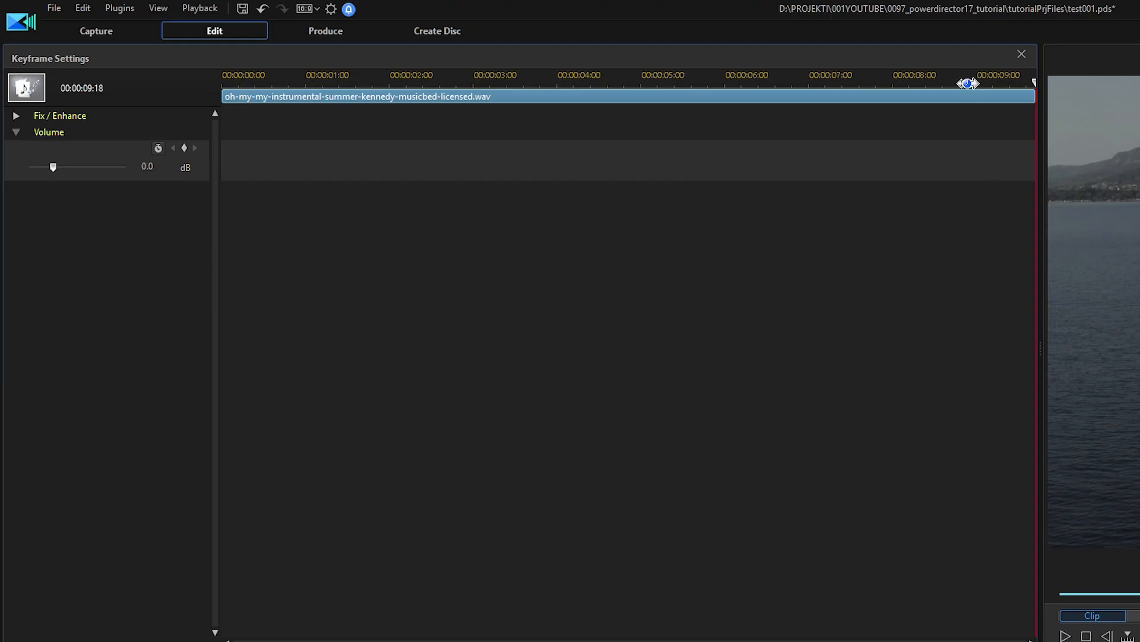
click(862, 82)
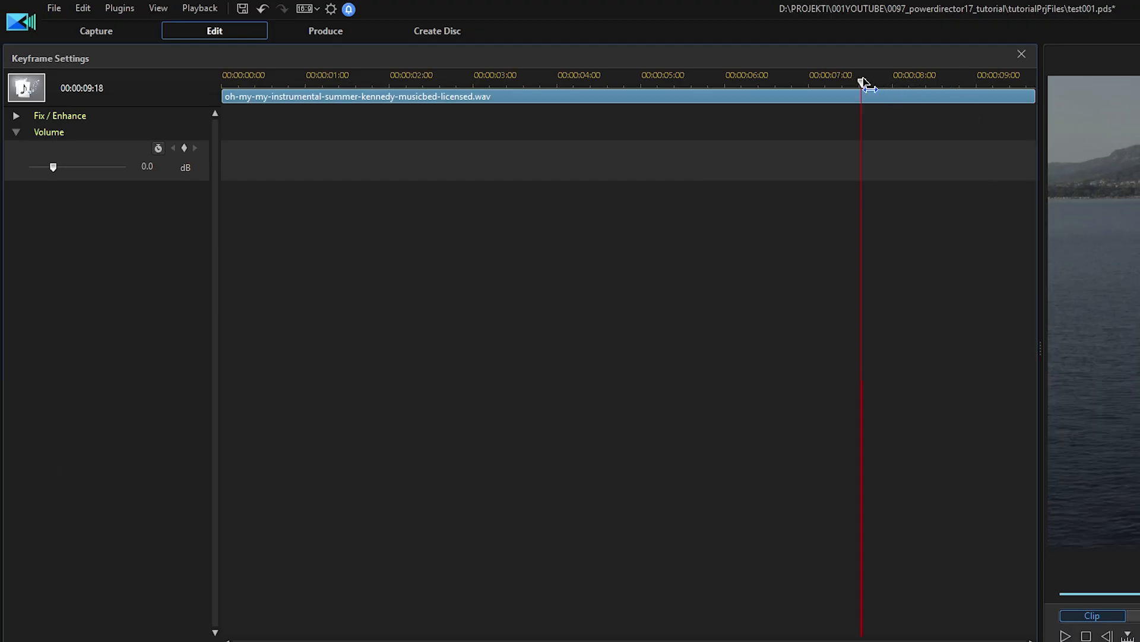
click(544, 79)
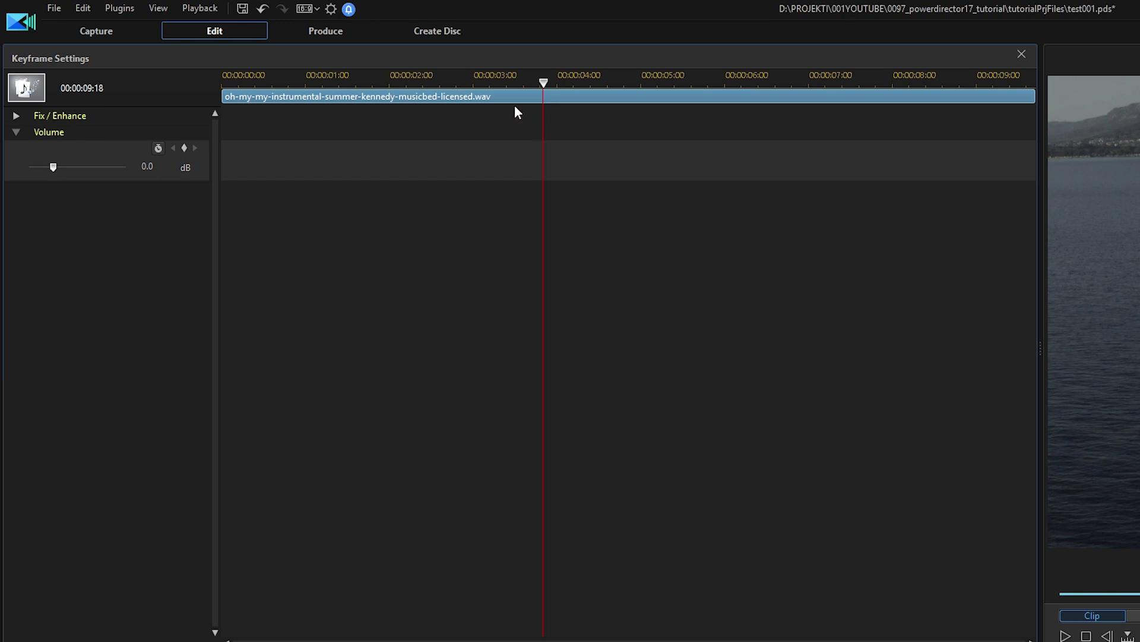
click(456, 80)
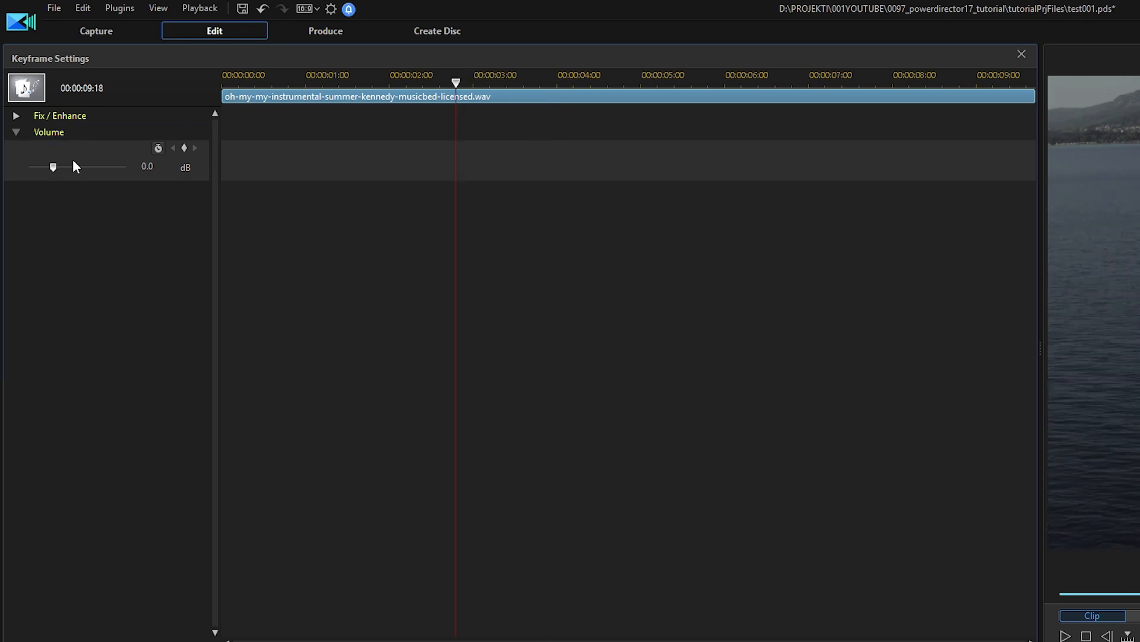
click(184, 149)
drag(455, 82, 1019, 113)
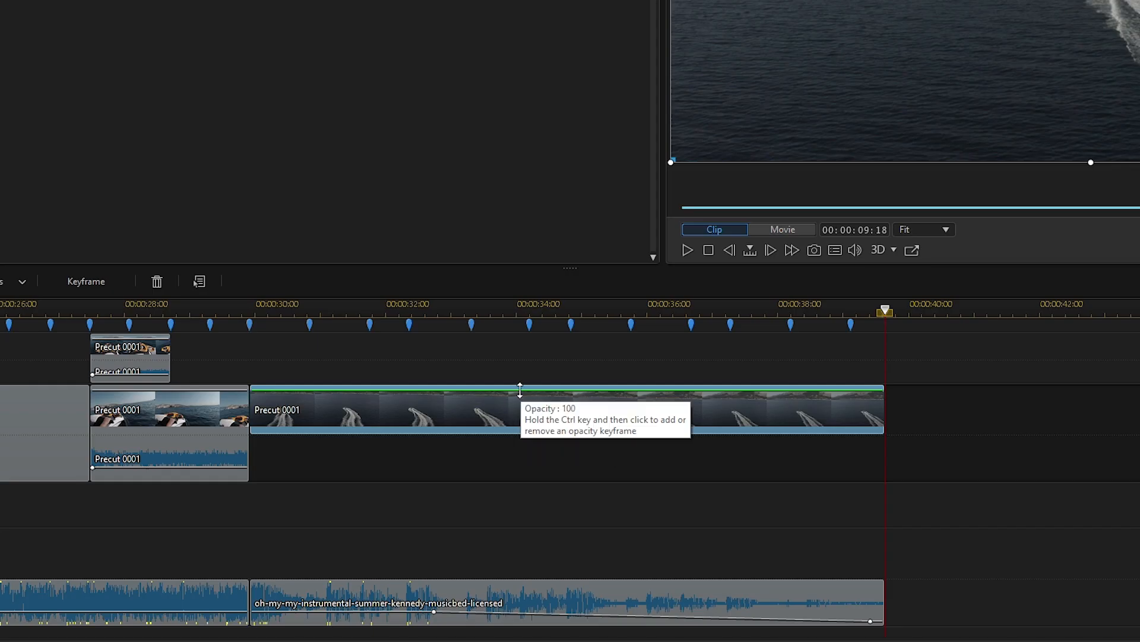
Fade out the last video clip with opacity keyframes, lowering the one at the clip's end to the minimum
ctrl+click(507, 391)
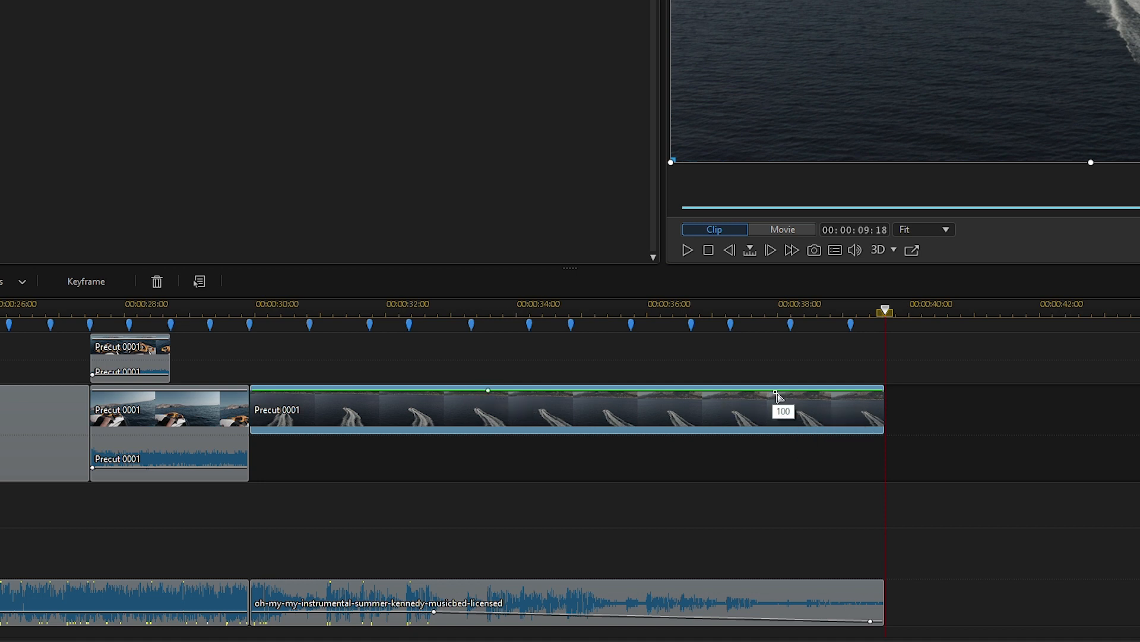
drag(774, 392, 880, 443)
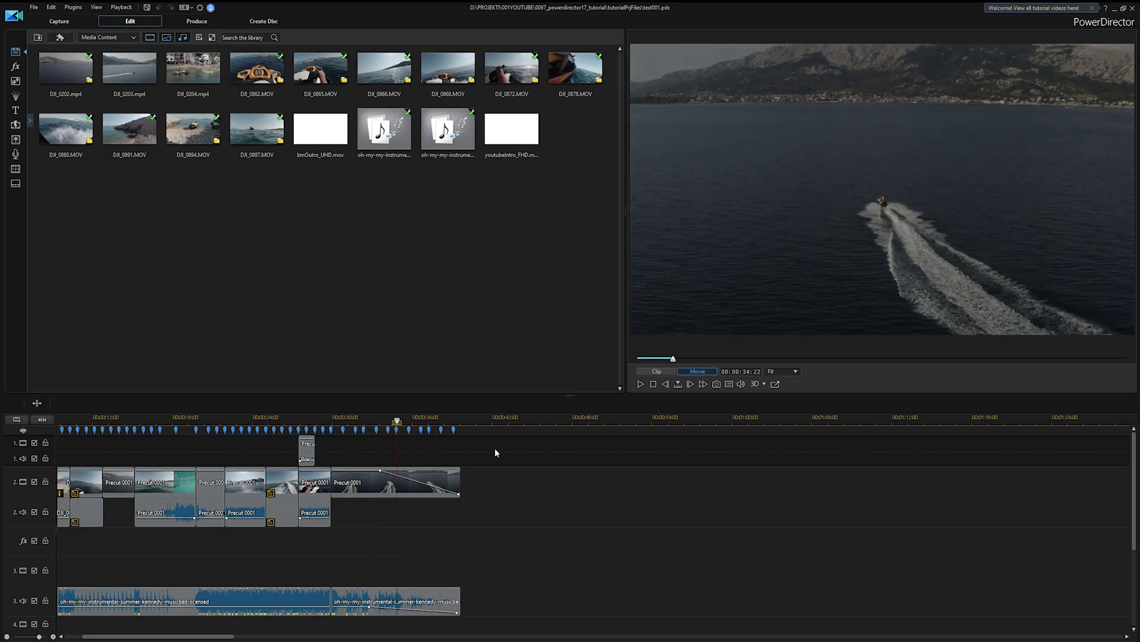
Browse DirectorZone's title templates and place the built-in Radar title on track 3 at the playhead
click(14, 112)
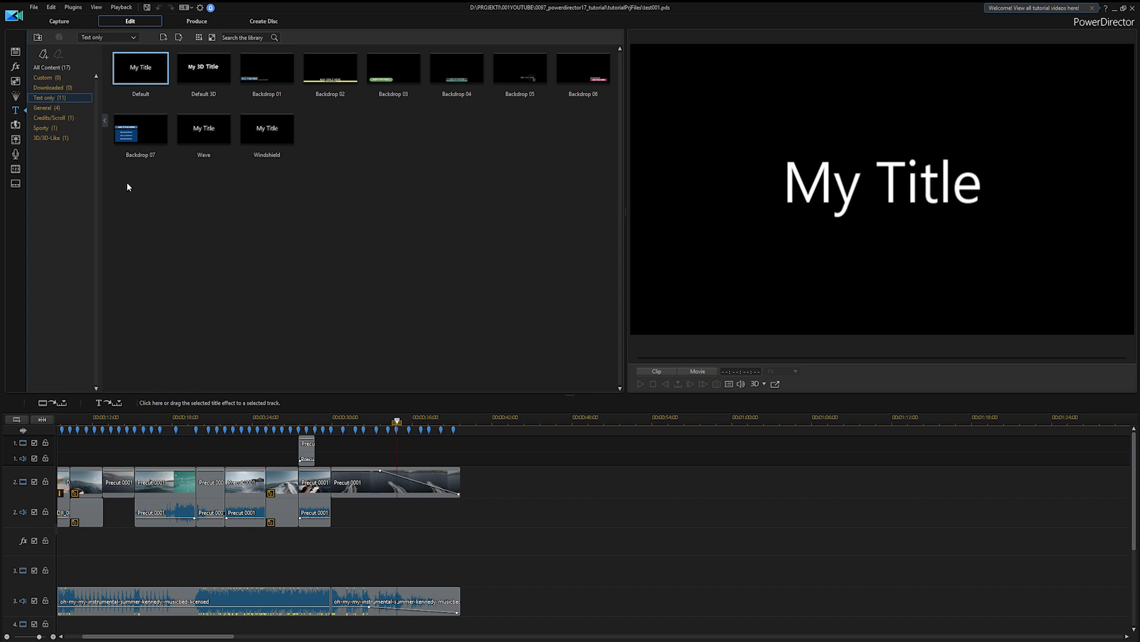
click(274, 77)
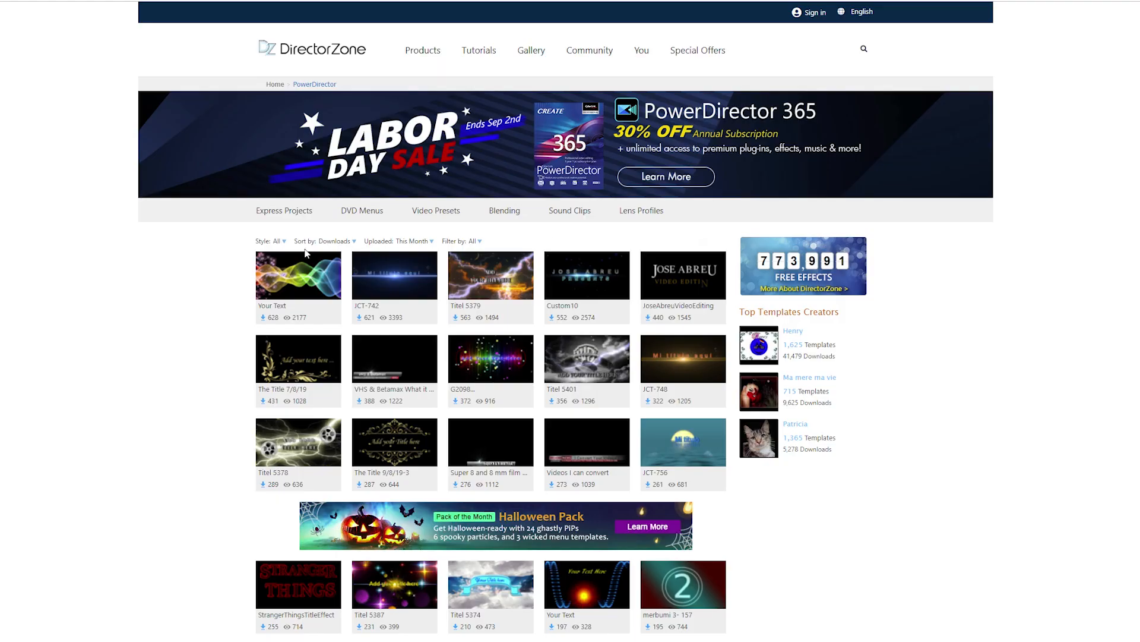
scroll(154, 329, down, 3)
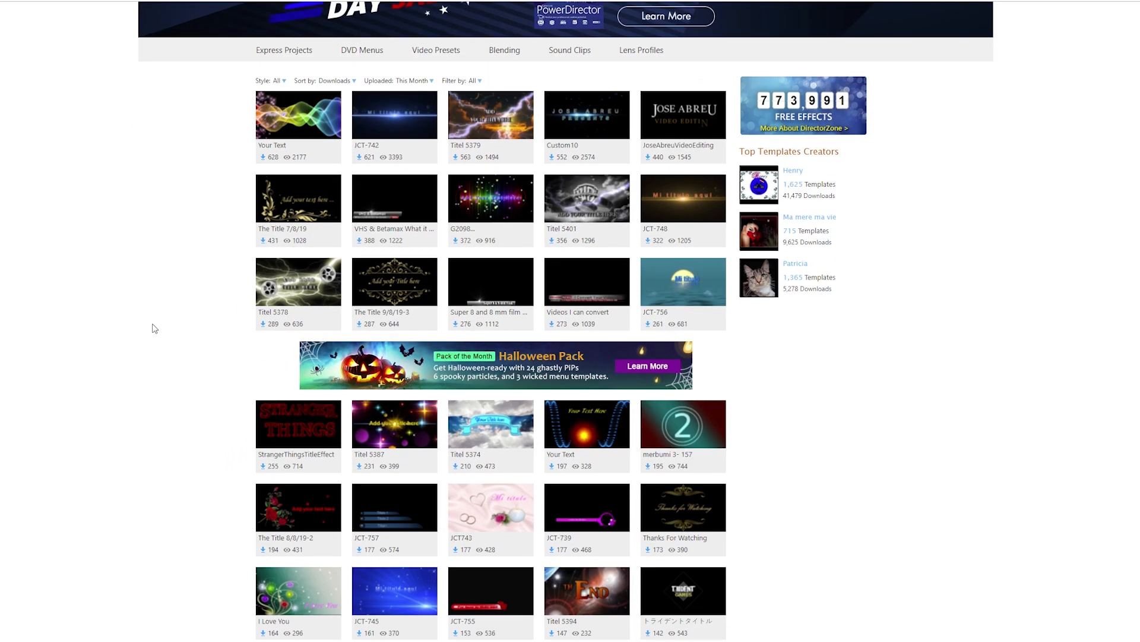
scroll(155, 329, down, 2)
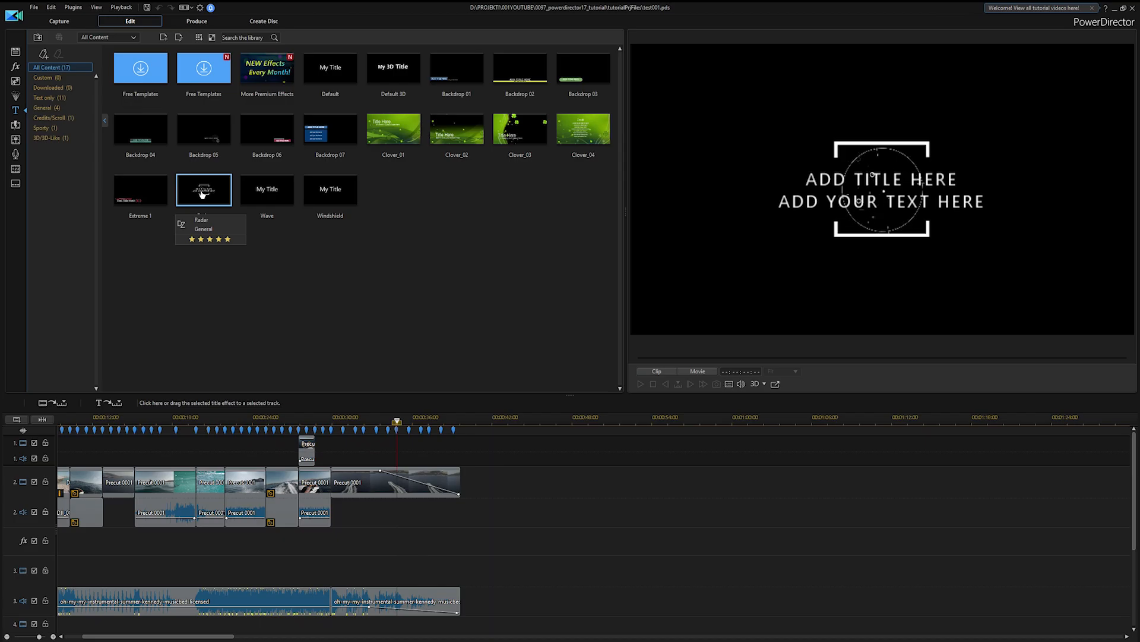
drag(202, 193, 428, 573)
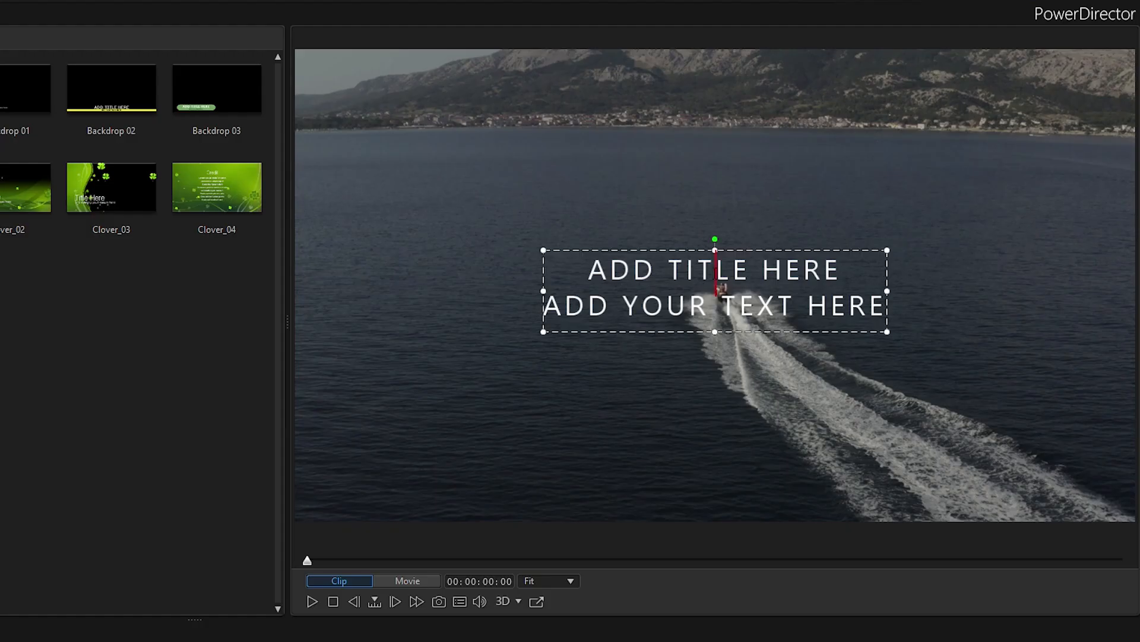
Replace the title's first line with "JET-SKI SUMMER" and its second line with "by" and the creator's first name
triple_click(882, 180)
text(JET-SKI SUMMER)
triple_click(916, 305)
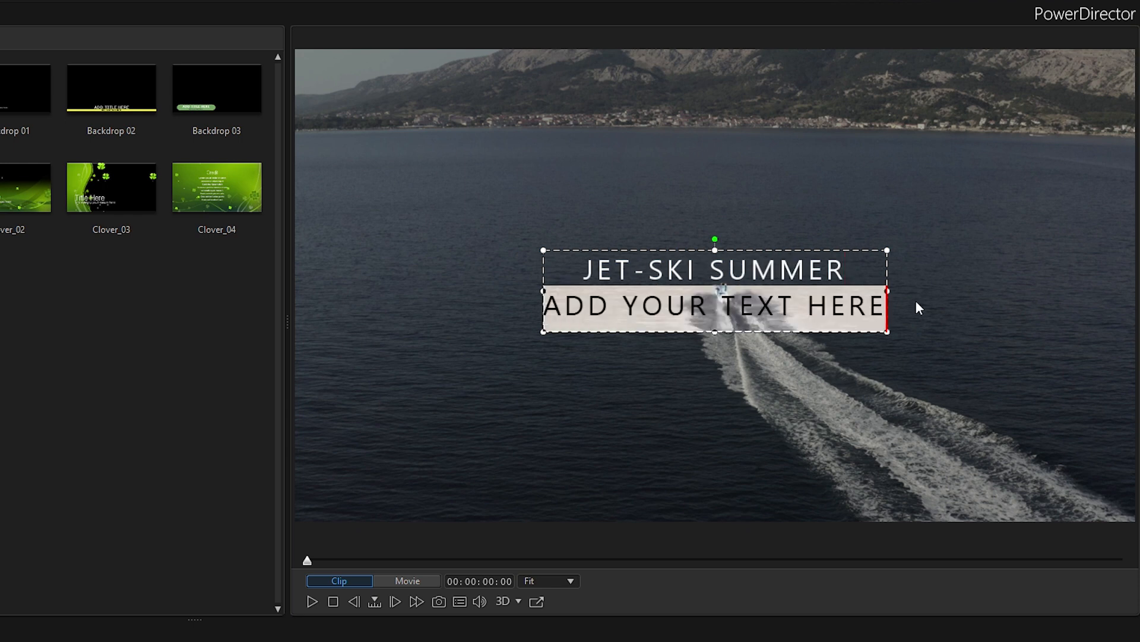
text(by Karlo)
Set the font size of the title's second line to 8
key(shift+Home)
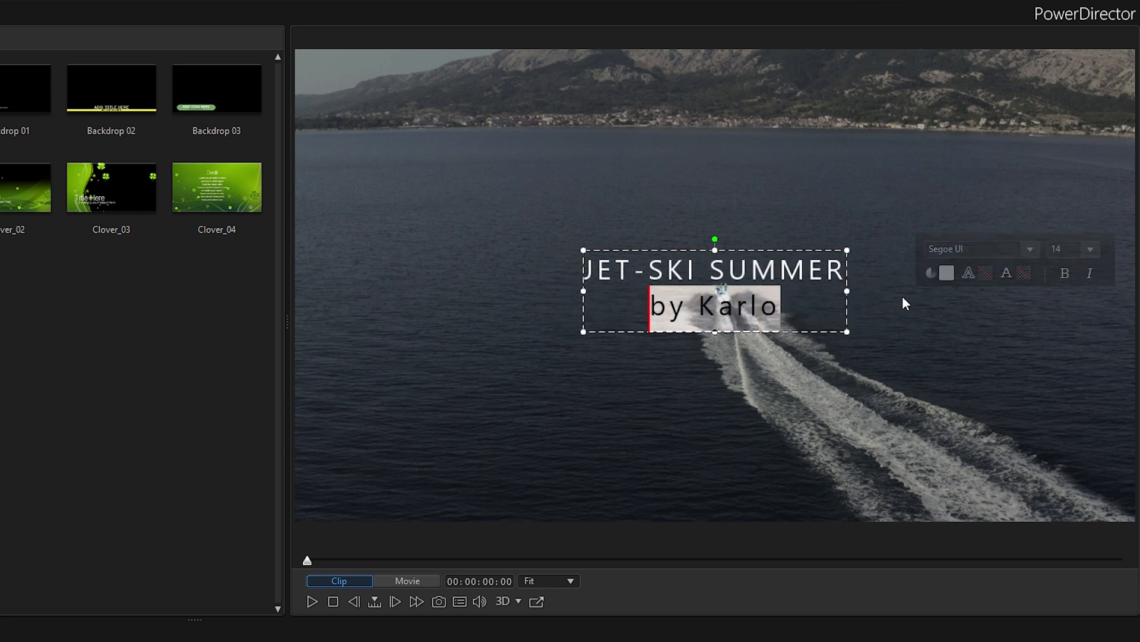
click(1090, 249)
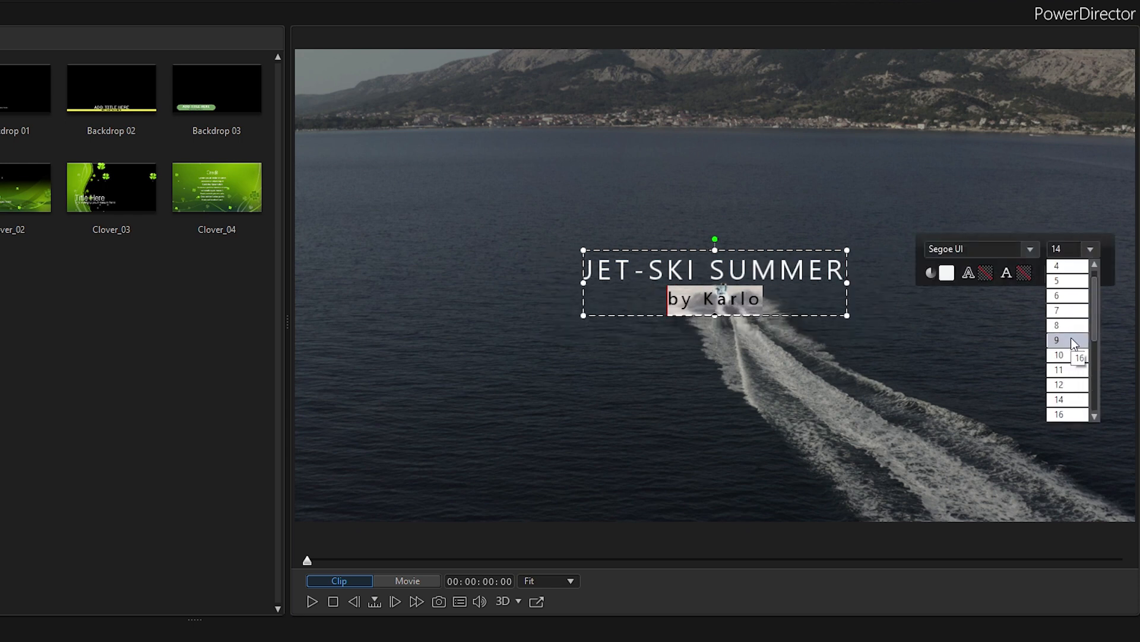
click(1060, 325)
Open the title in Title Designer and examine the Font Face settings and the advanced mode's ending effects
right_click(481, 569)
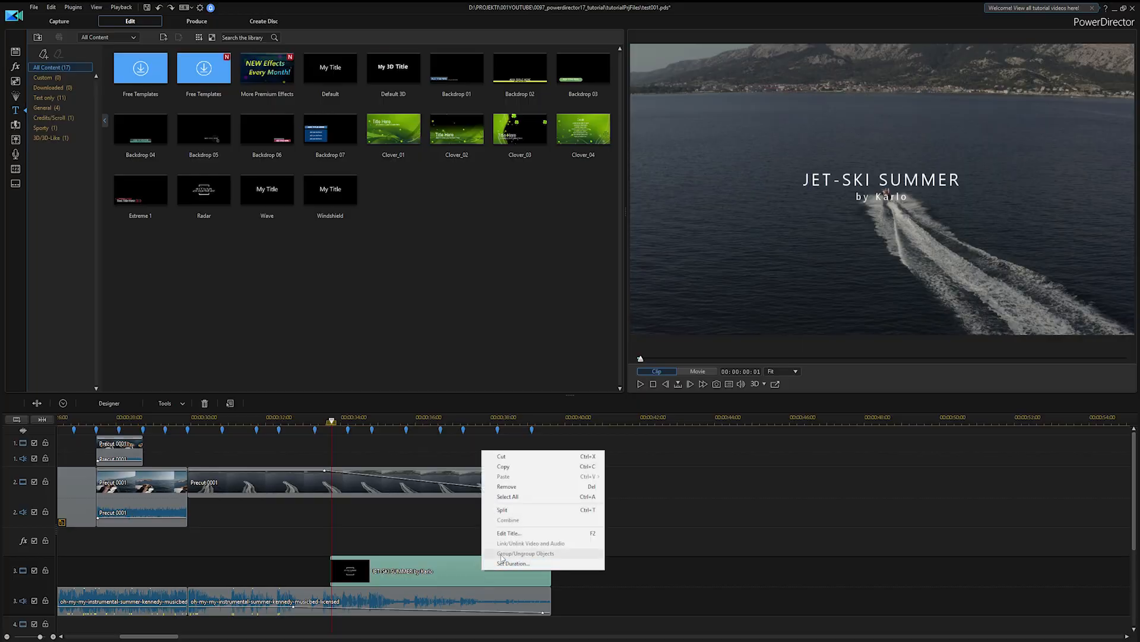
click(450, 568)
double_click(449, 568)
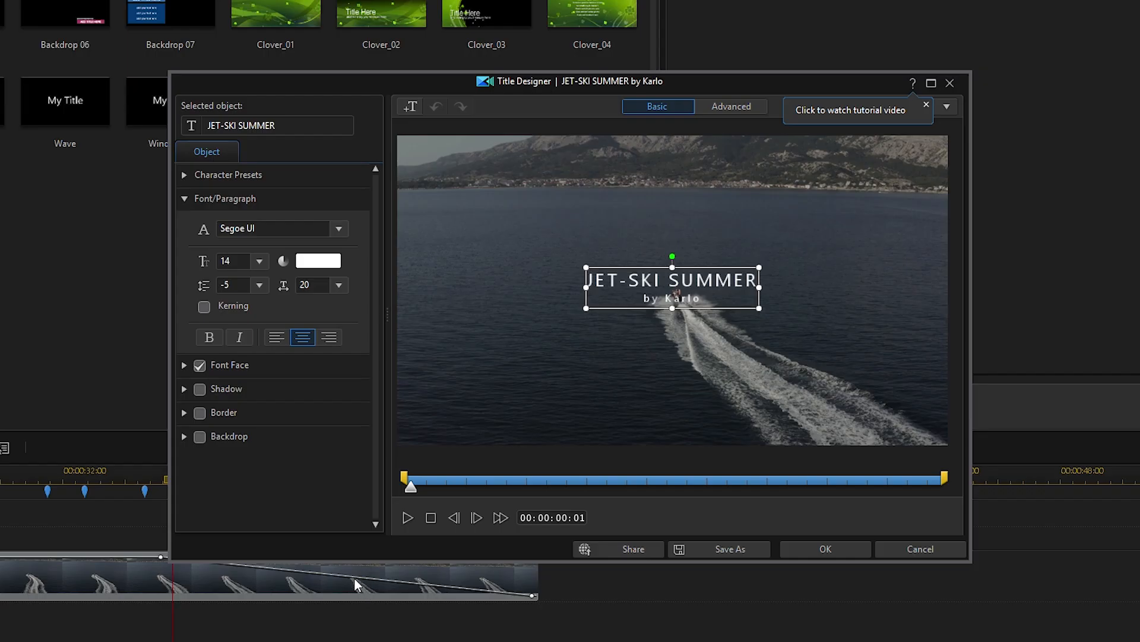
click(185, 367)
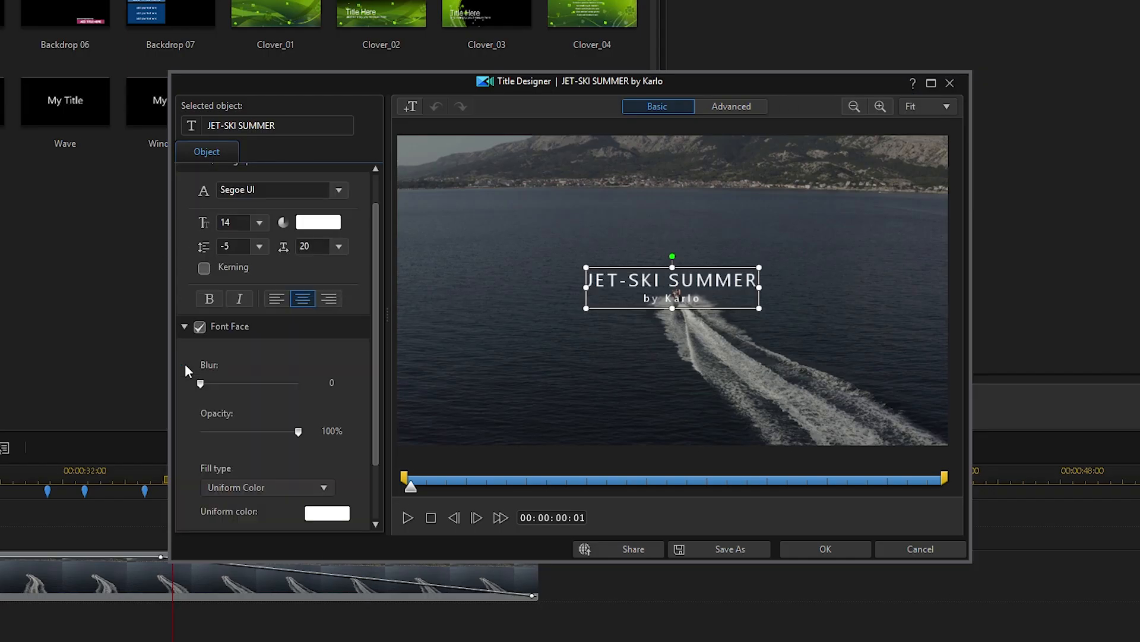
click(185, 327)
click(731, 106)
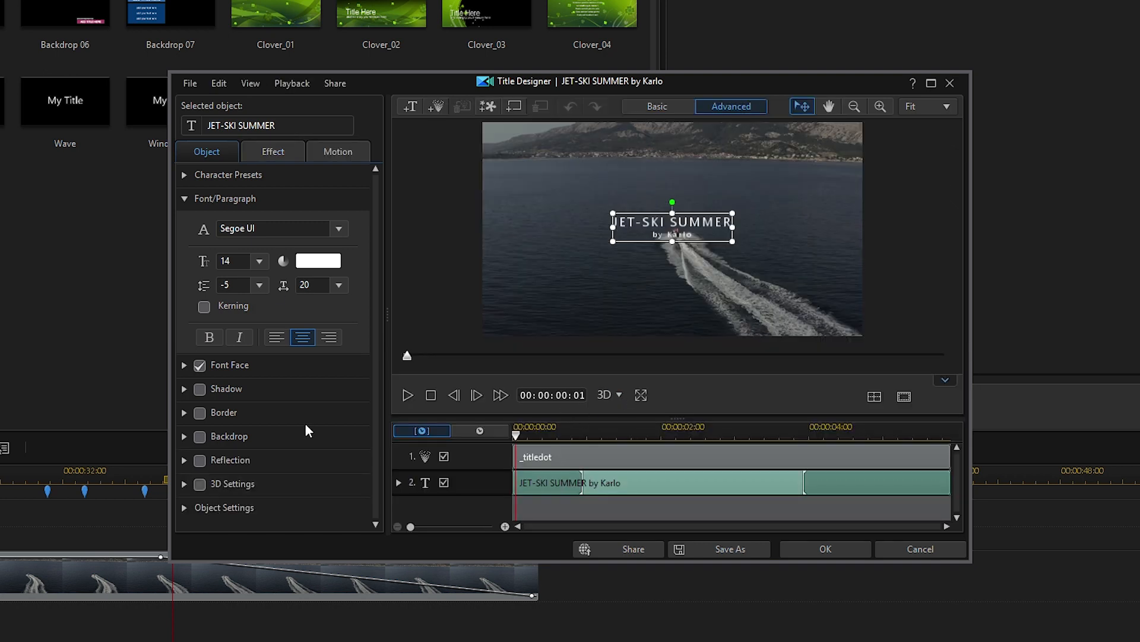
click(273, 151)
click(238, 197)
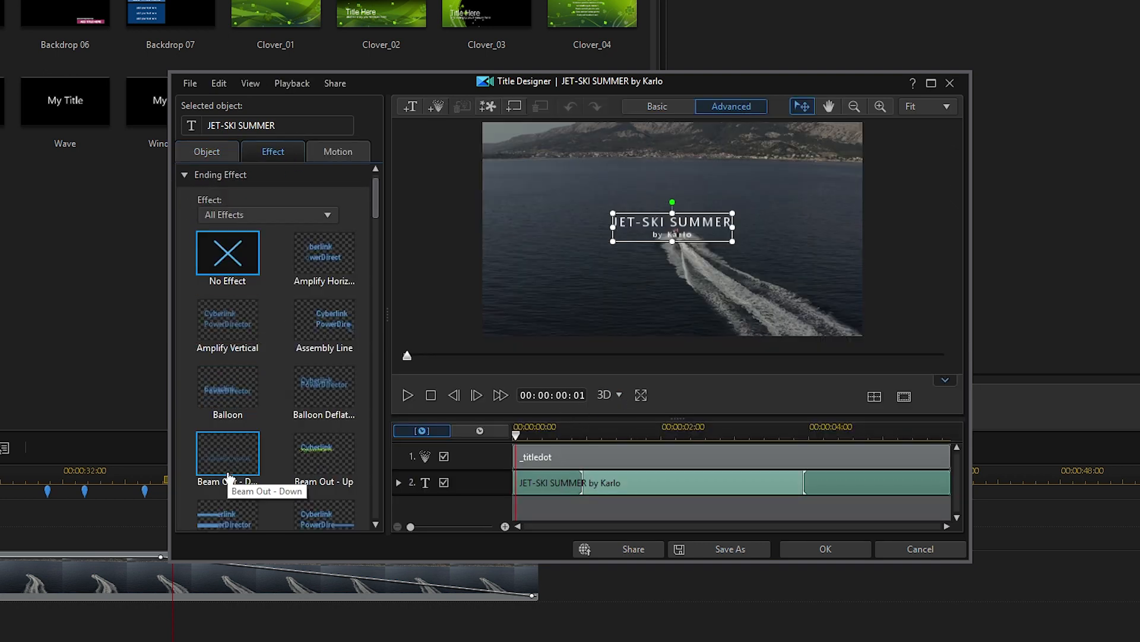
scroll(235, 465, down, 10)
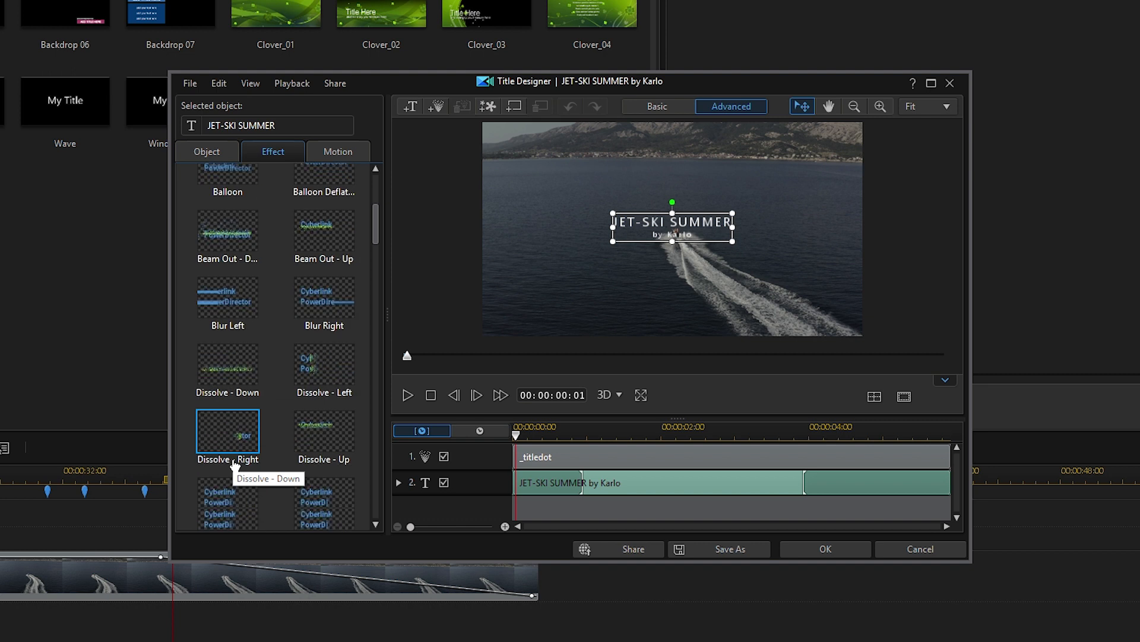
scroll(233, 465, up, 5)
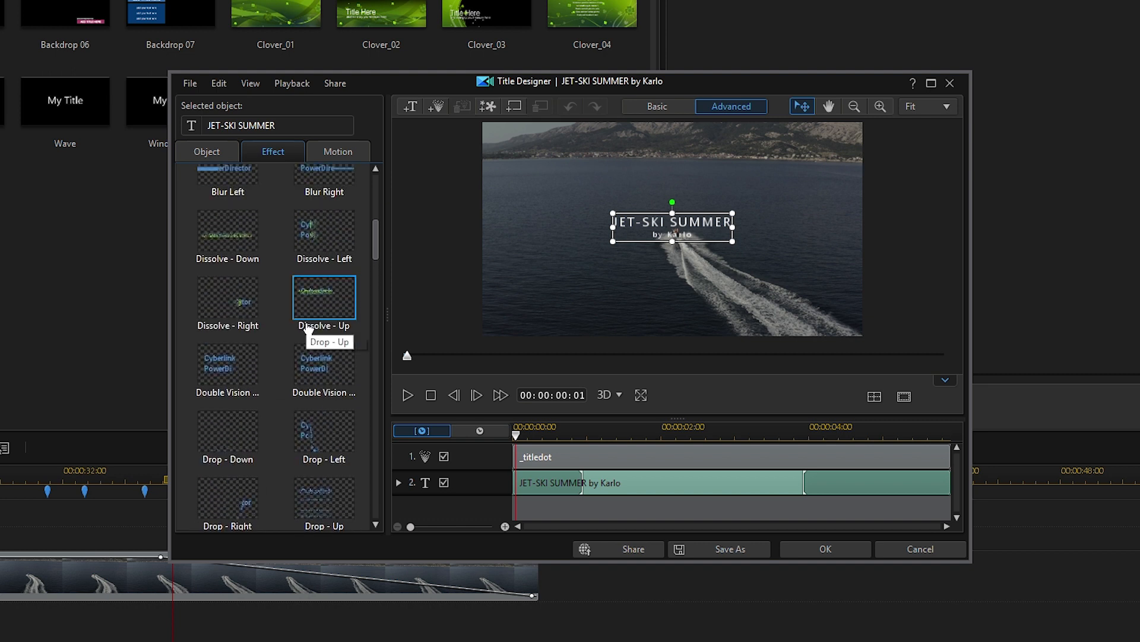
Apply the horizontal wave motion path to the title
click(338, 152)
click(184, 175)
click(260, 257)
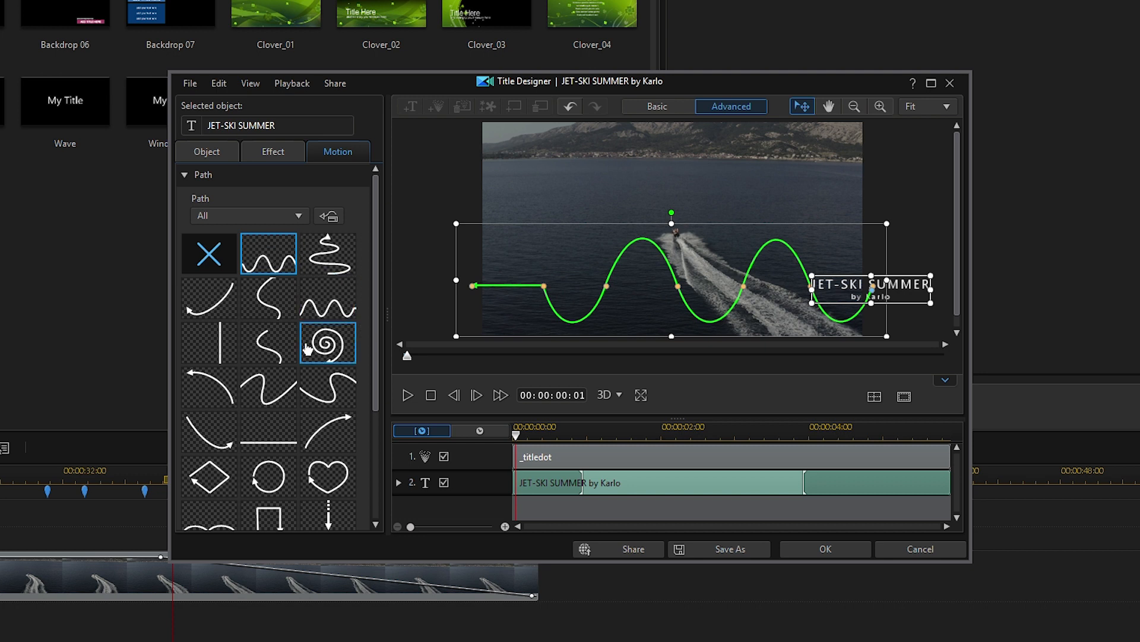
Apply the spiral motion path to the title
click(330, 344)
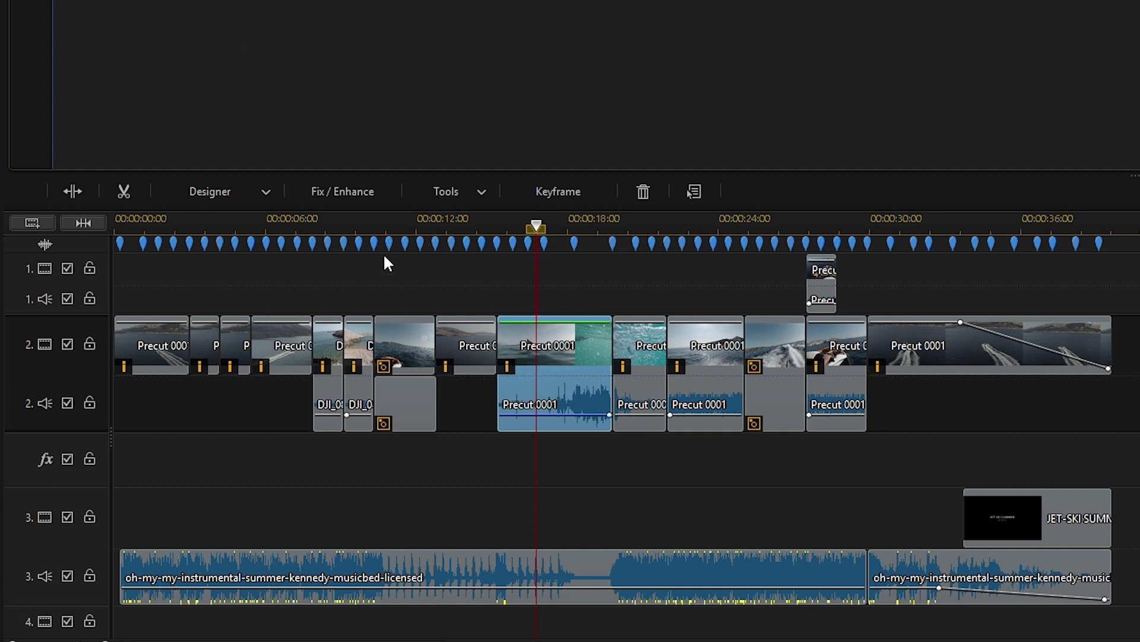
Enable Color Presets & CLUTs for the selected clip and apply the Dreamy preset
click(344, 196)
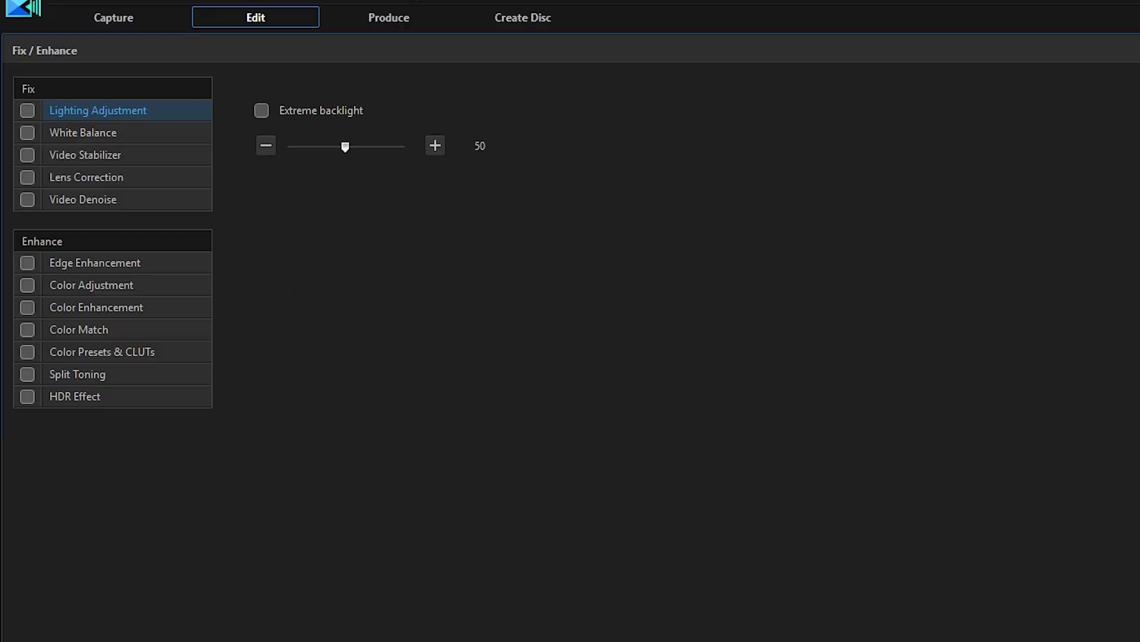
click(78, 355)
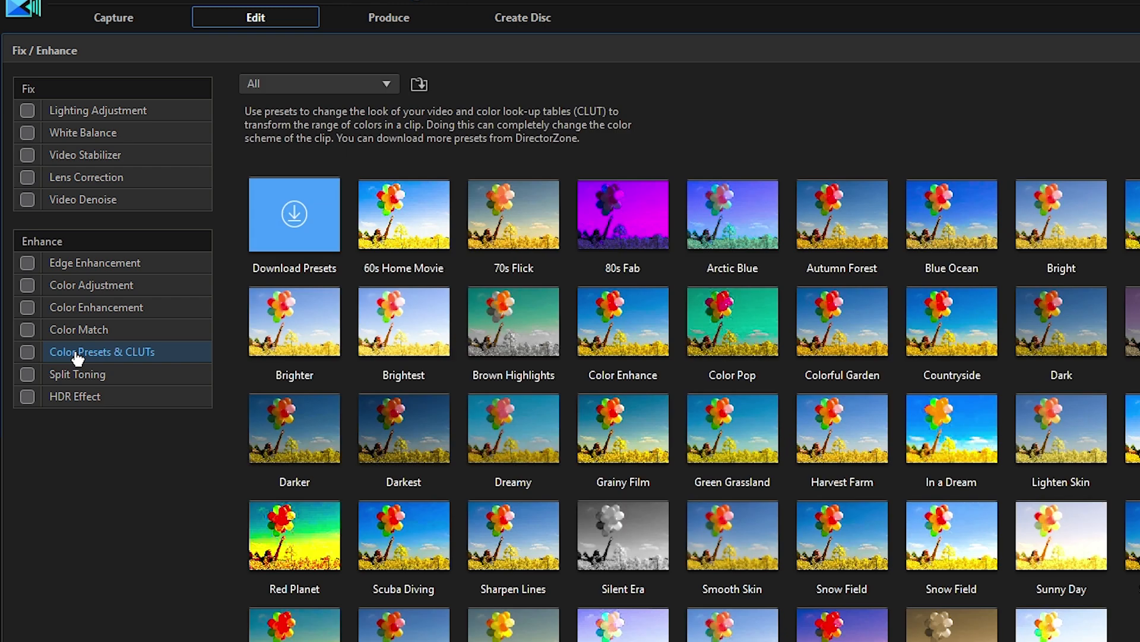
click(27, 352)
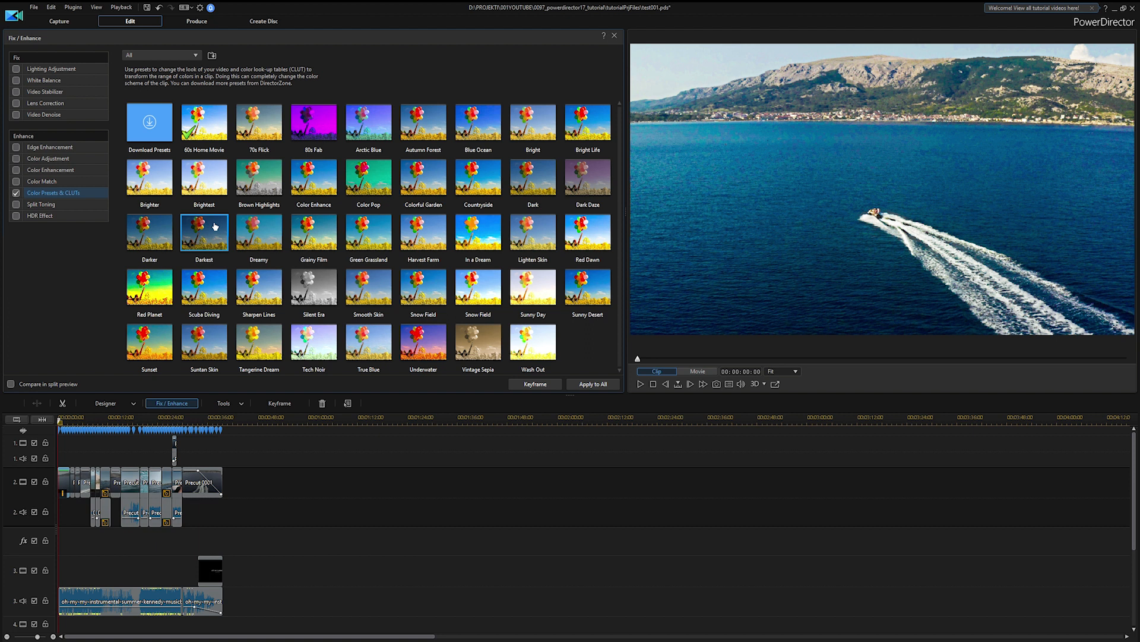
click(506, 453)
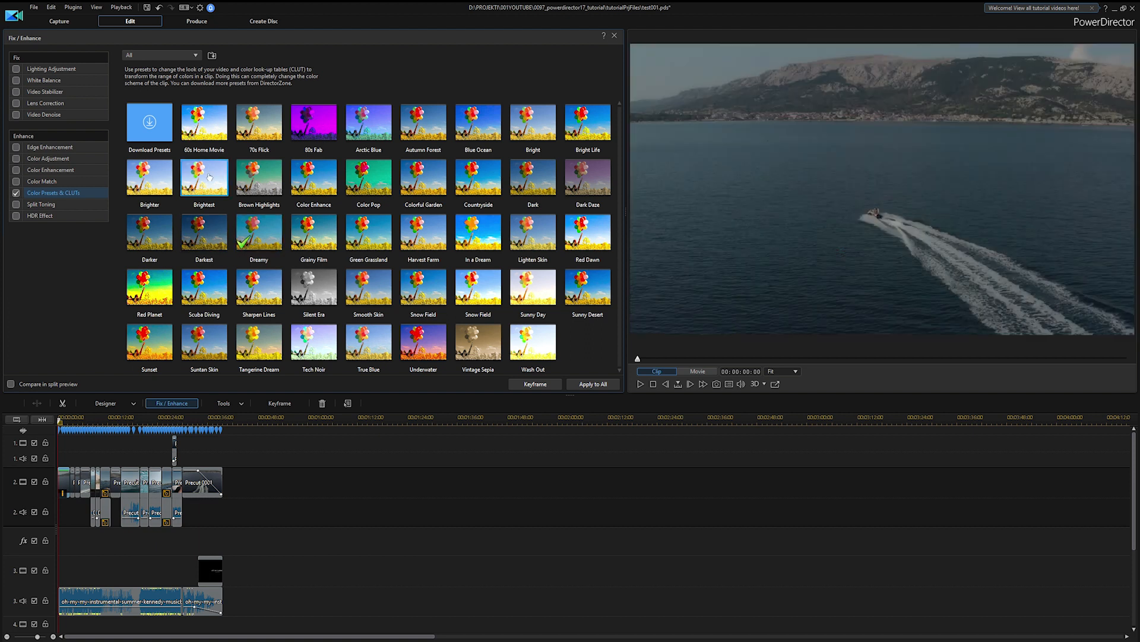
Import the WarmSun CLUT file and apply it to the selected jet ski clip
click(212, 56)
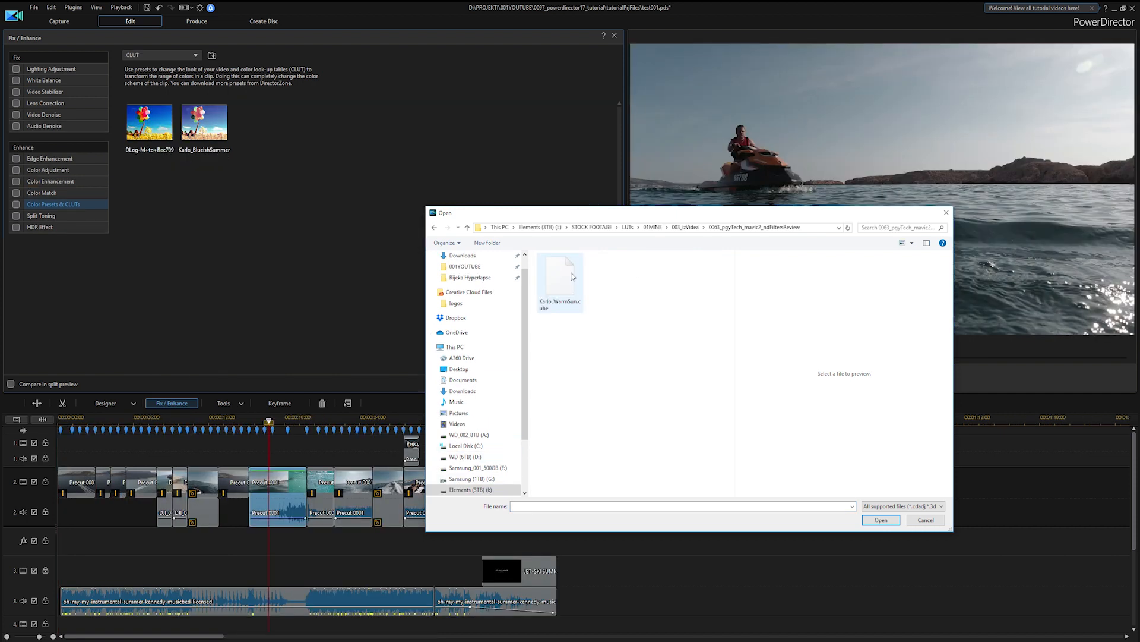
double_click(572, 277)
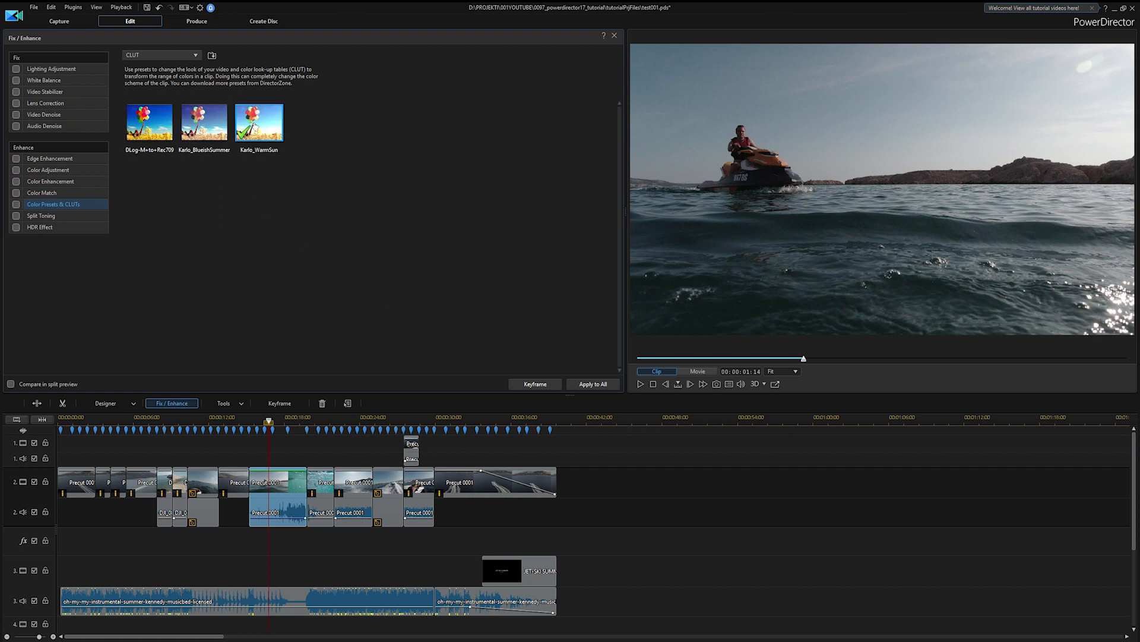
click(255, 126)
Toggle Color Adjustment and the CLUT preset off and on to compare the clip before and after grading
click(16, 172)
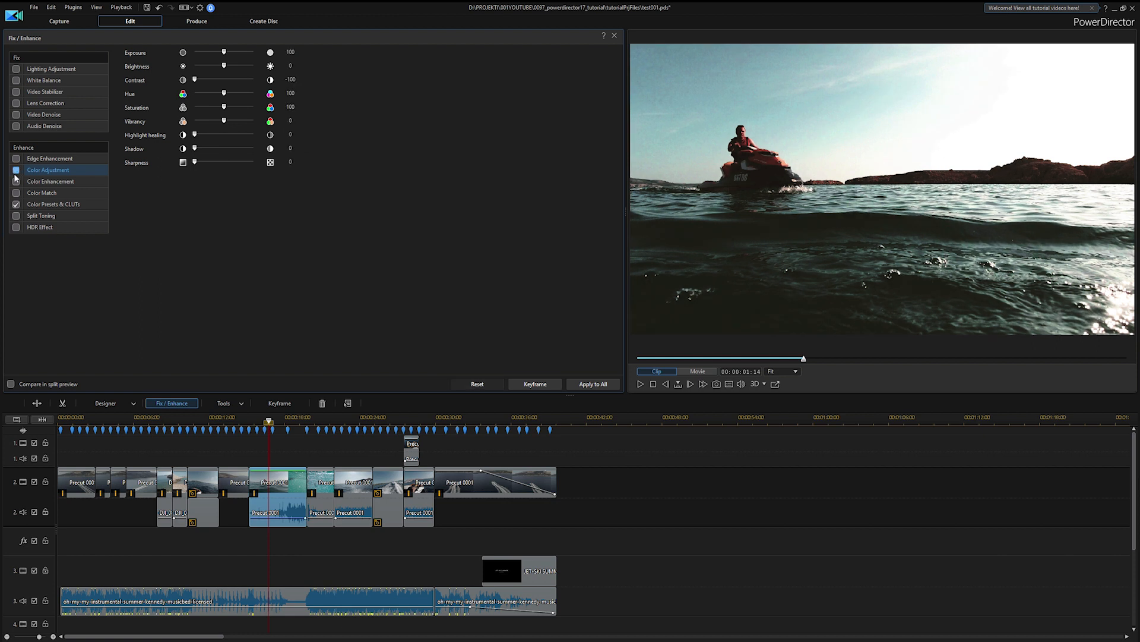
click(16, 205)
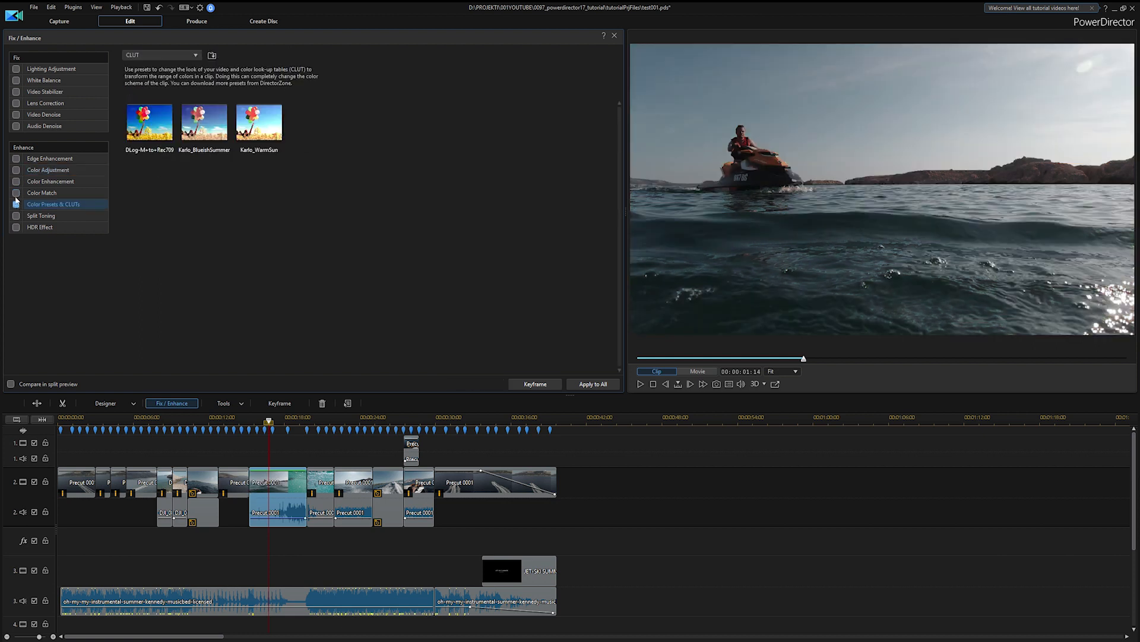
click(17, 174)
click(17, 204)
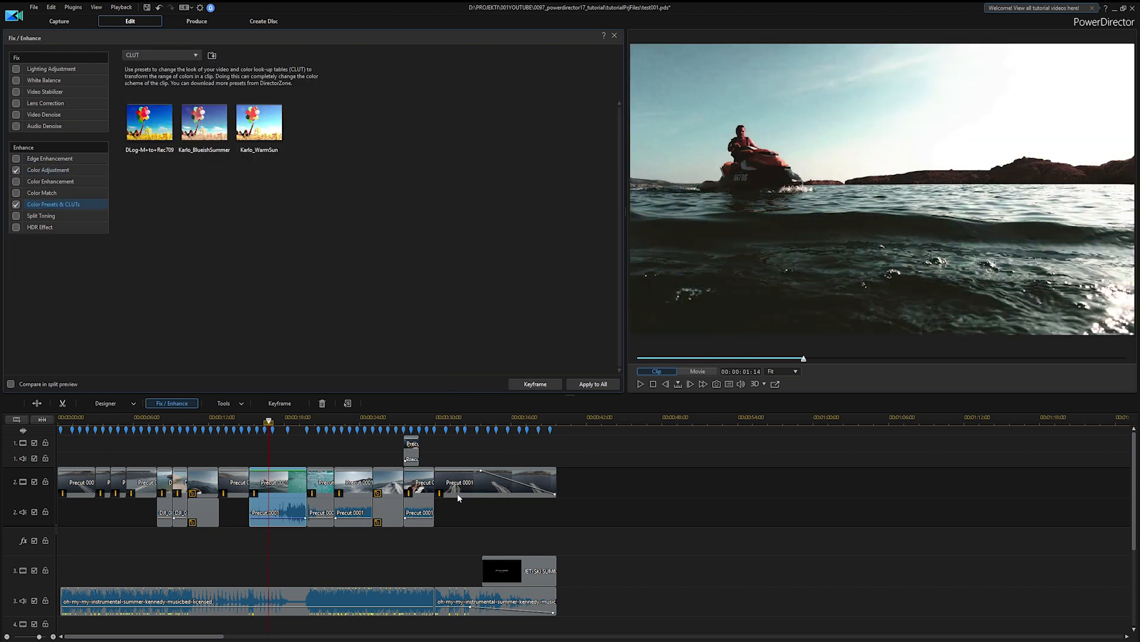
Apply the color adjustment and CLUT to all clips and play the movie from the start
click(580, 383)
click(65, 417)
key(space)
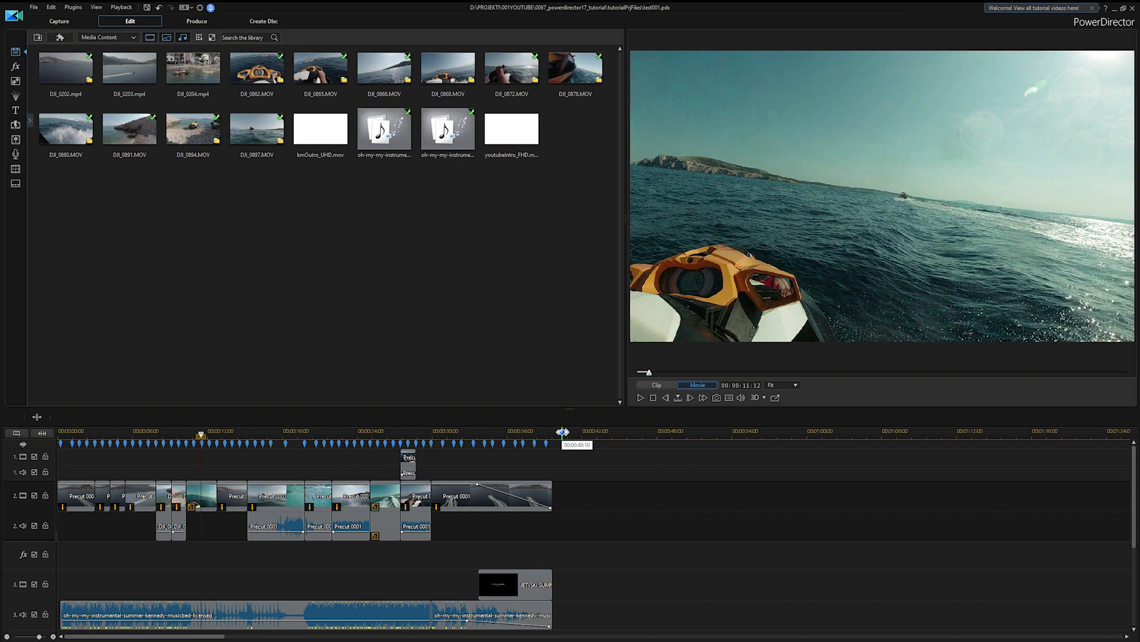
click(562, 431)
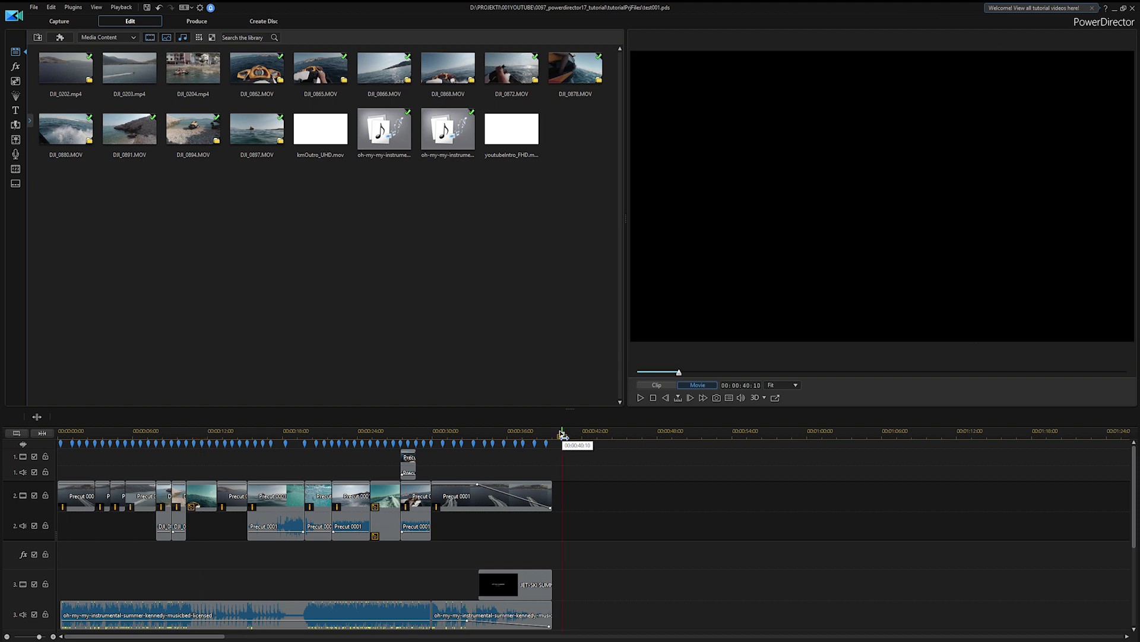
Go to the movie production settings and examine the best matched formats in the Profile Analyzer
click(202, 21)
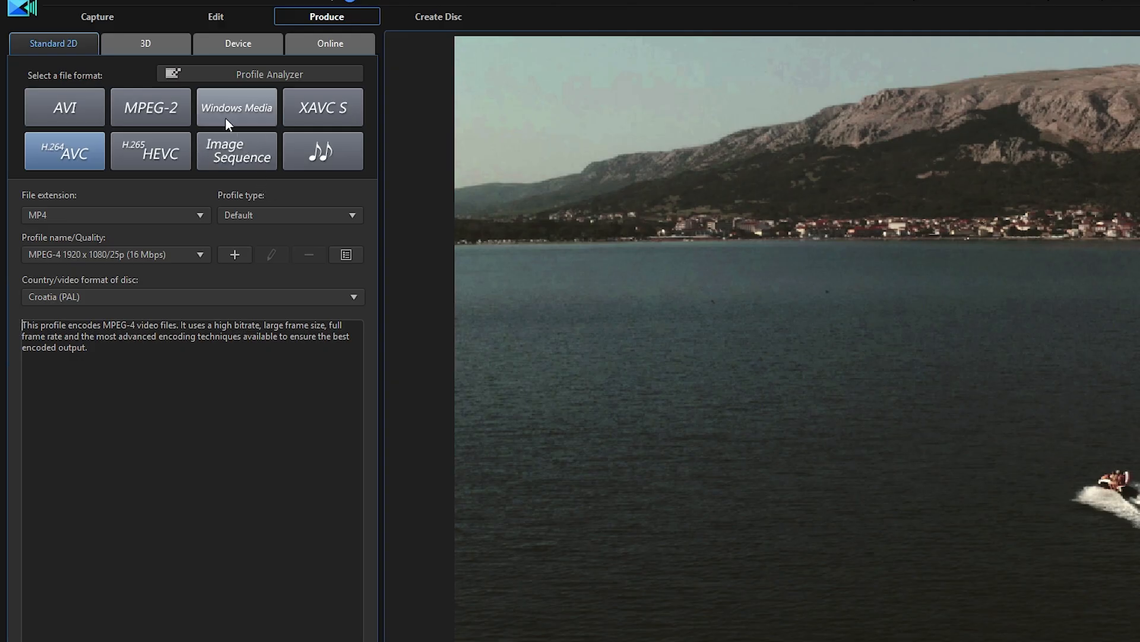
click(241, 73)
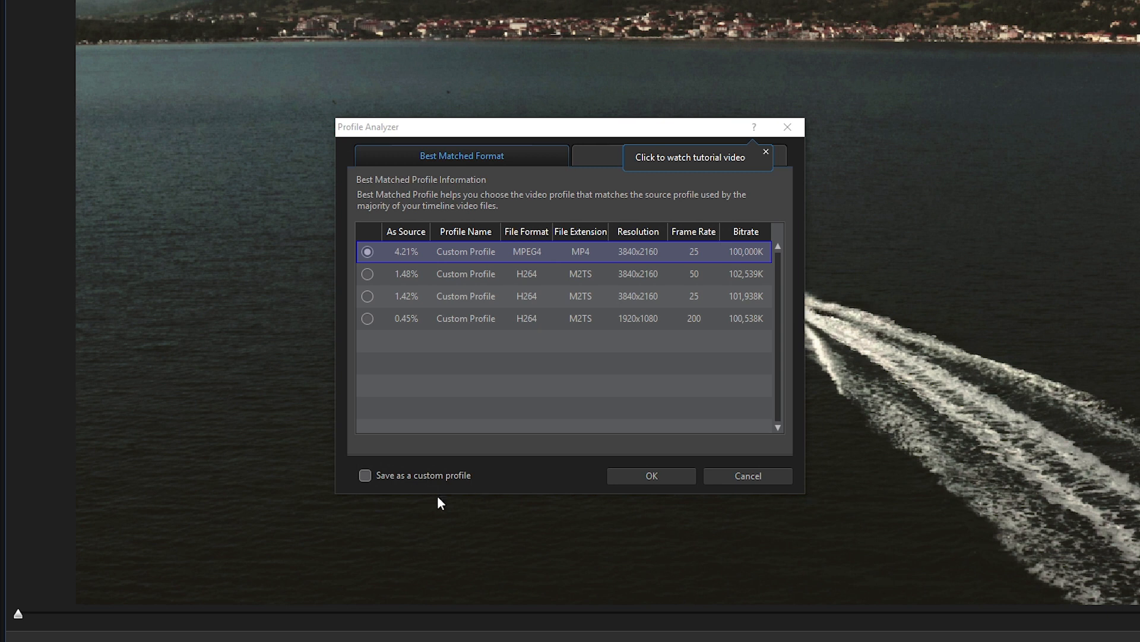
click(766, 152)
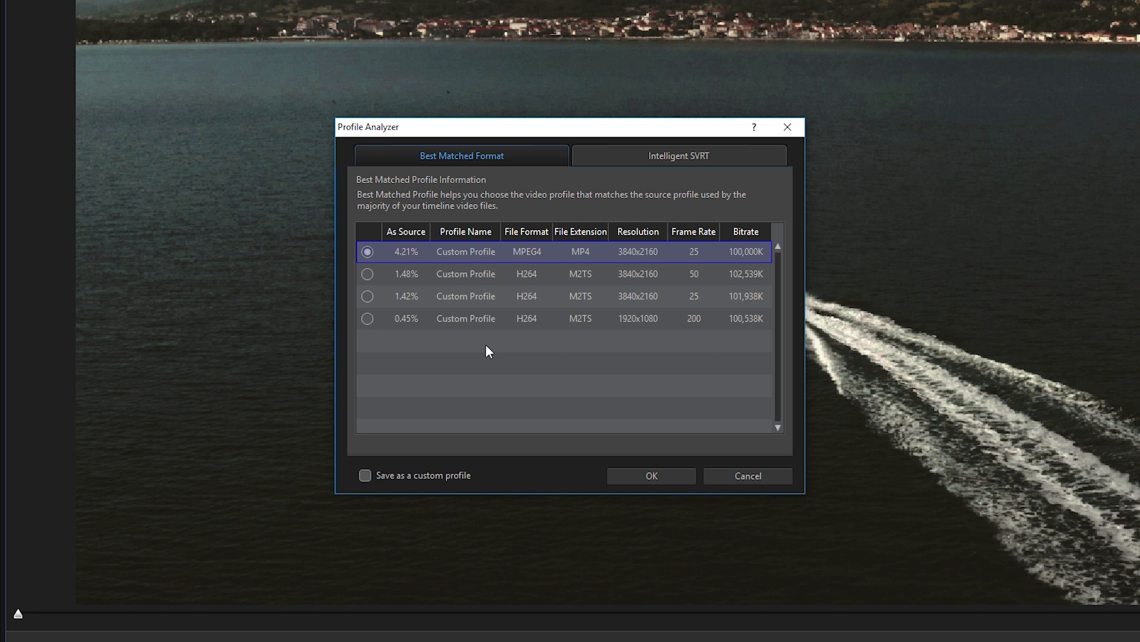
click(746, 475)
Set the H.264 AVC output quality to MPEG-4 1920 x 1080/120p (60 Mbps) and start producing the movie
click(166, 260)
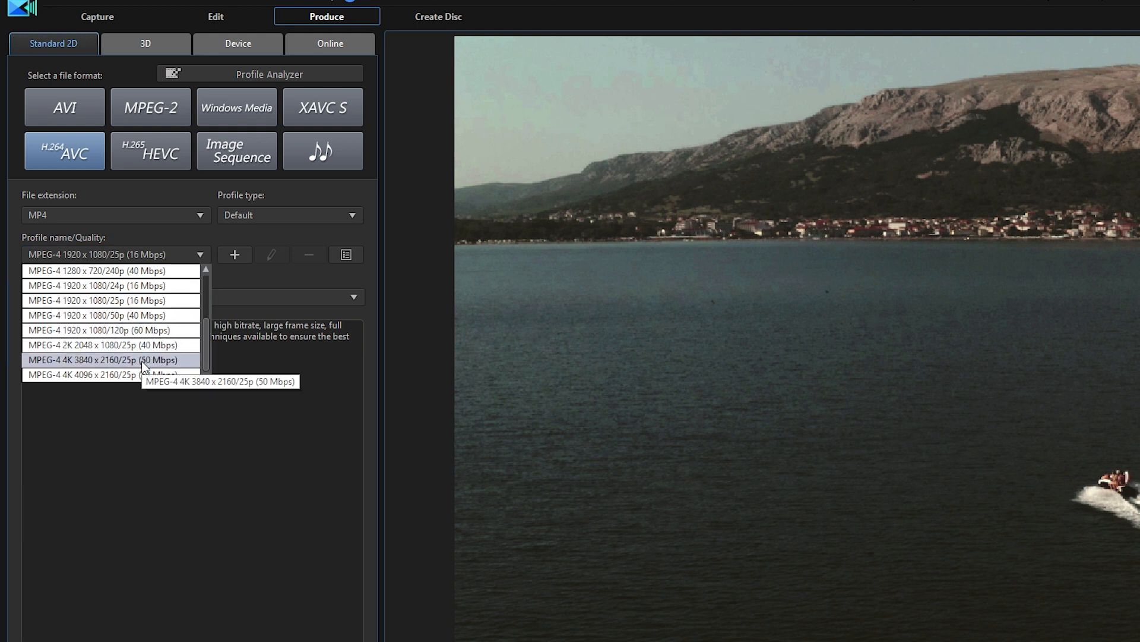
scroll(143, 367, up, 2)
scroll(143, 367, down, 2)
click(161, 329)
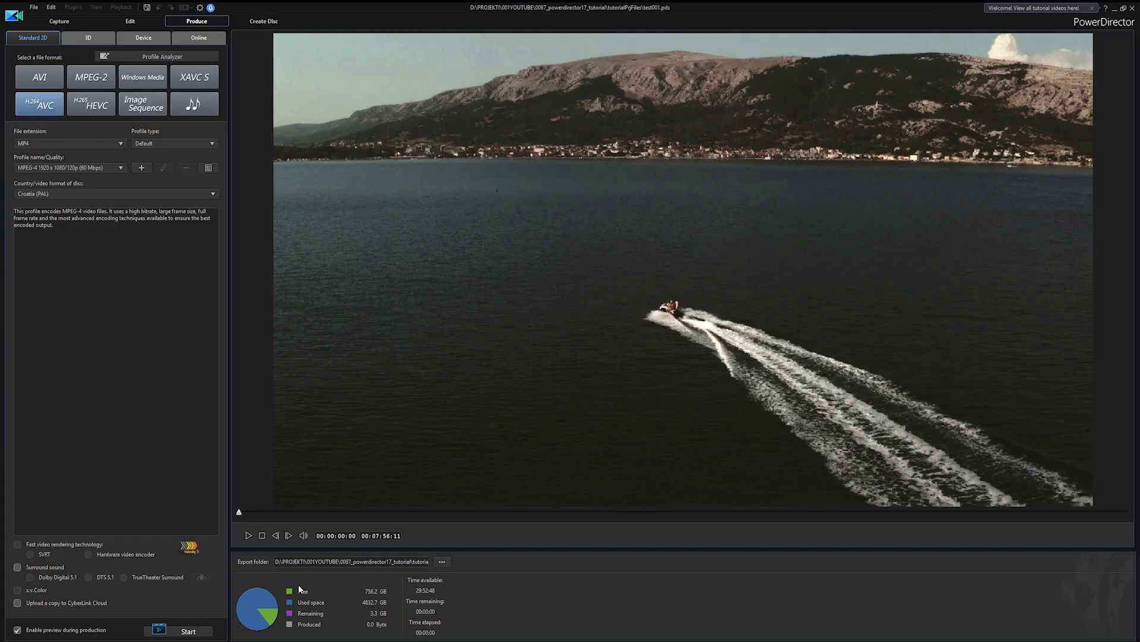
click(188, 631)
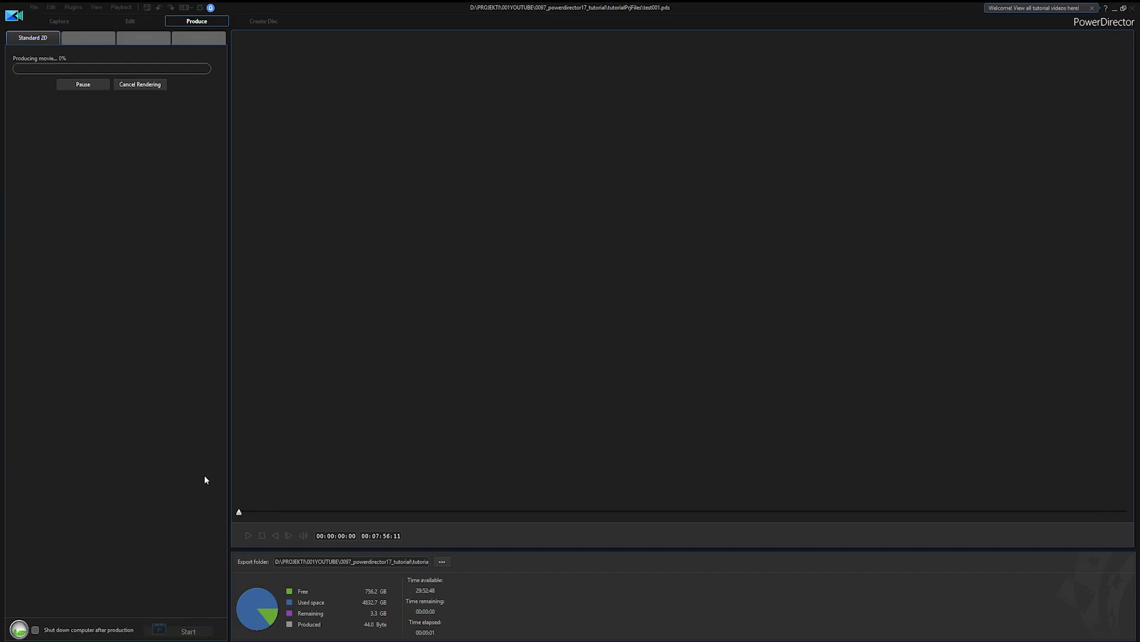